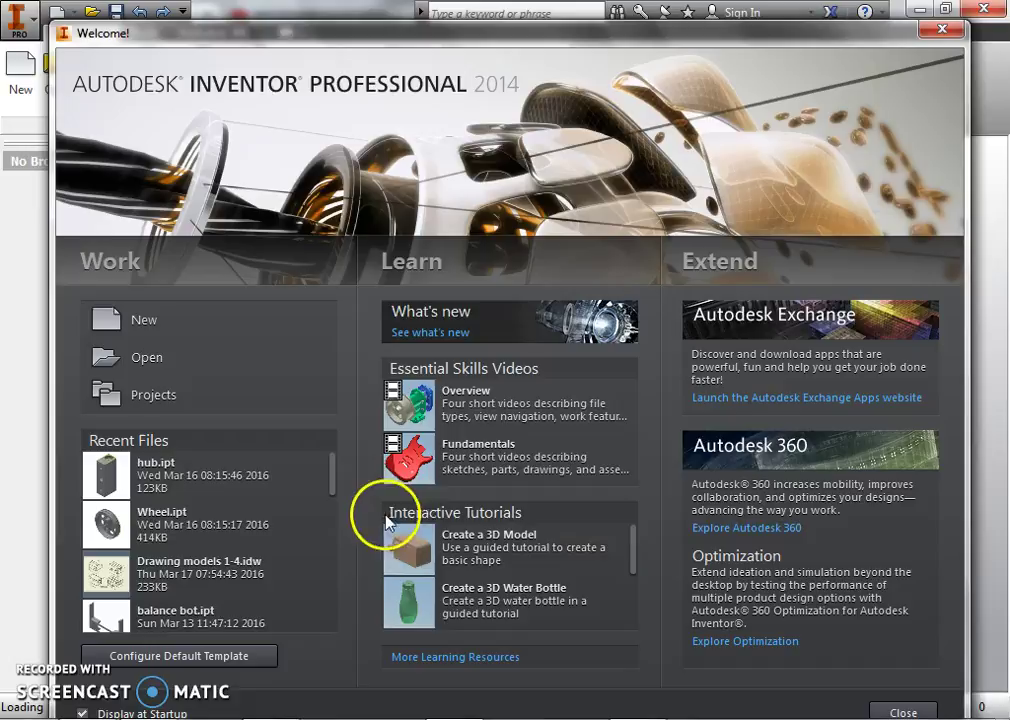
# Step: Create a new part from the English Standard (in).ipt template
pyautogui.click(110, 319)
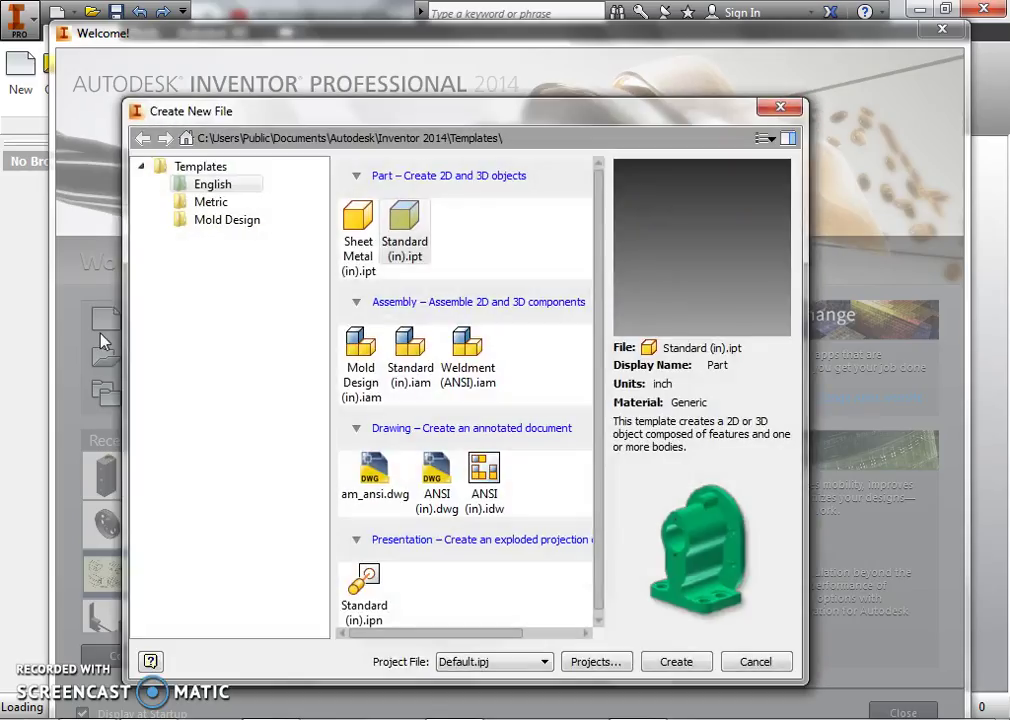
pyautogui.click(206, 203)
pyautogui.click(208, 186)
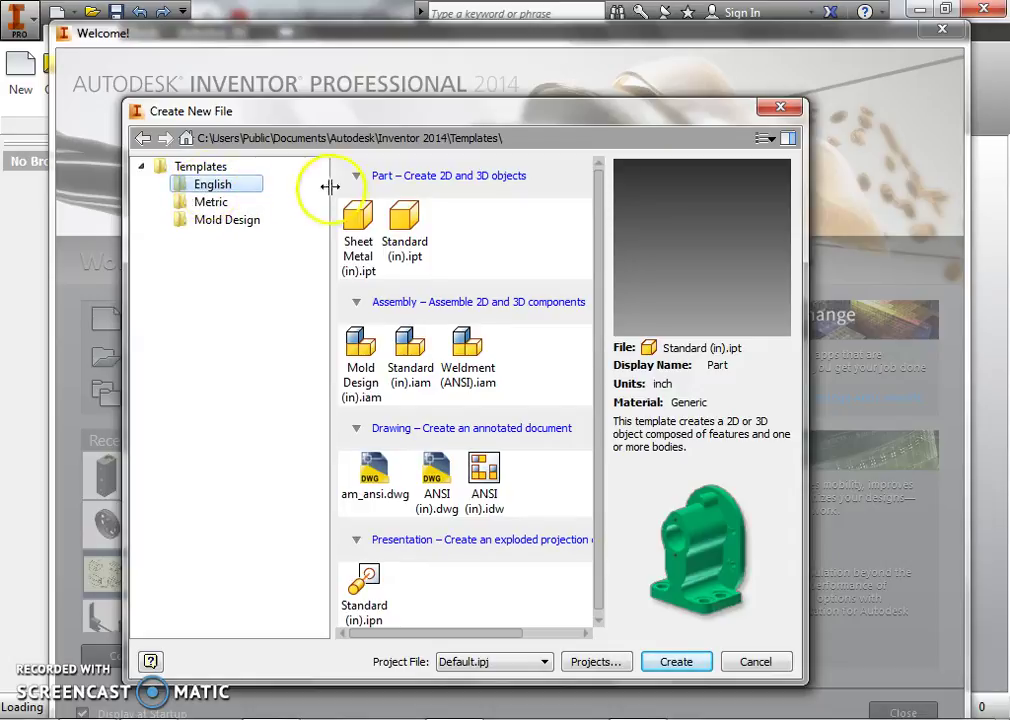
pyautogui.click(409, 247)
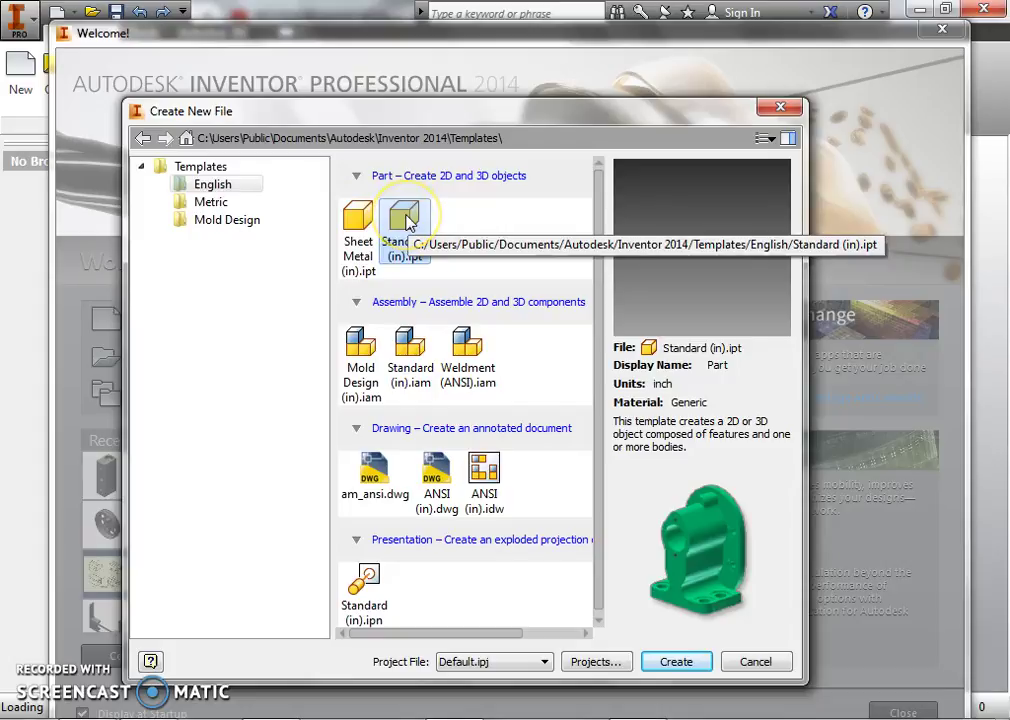
pyautogui.click(688, 668)
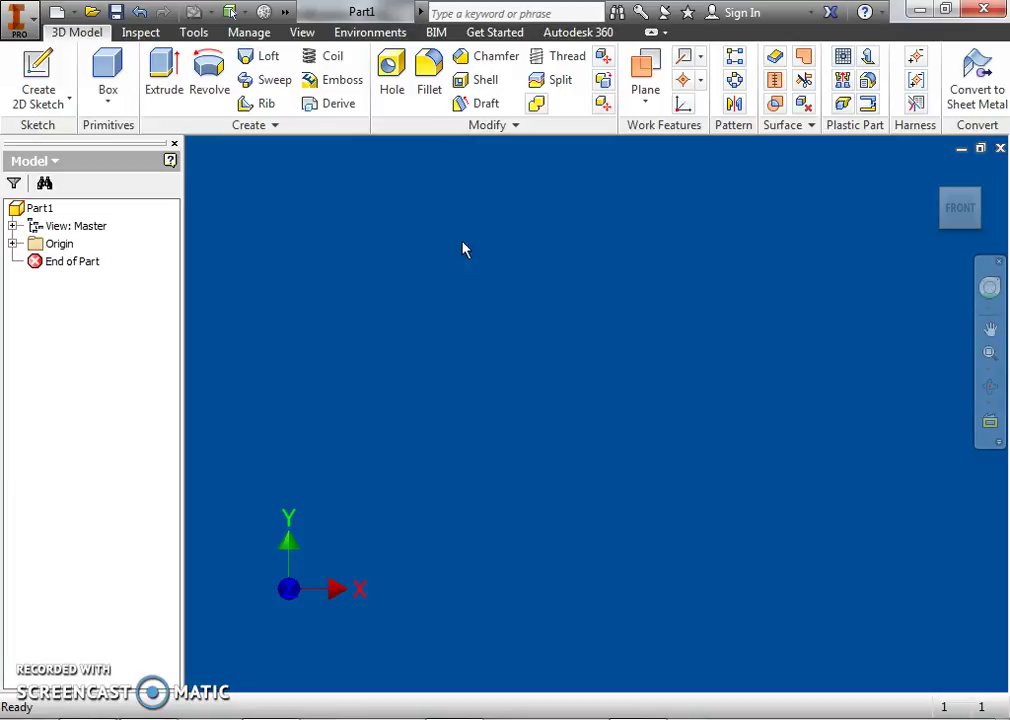
# Step: Preview several color schemes in the application options and apply the Millennium scheme
pyautogui.click(204, 35)
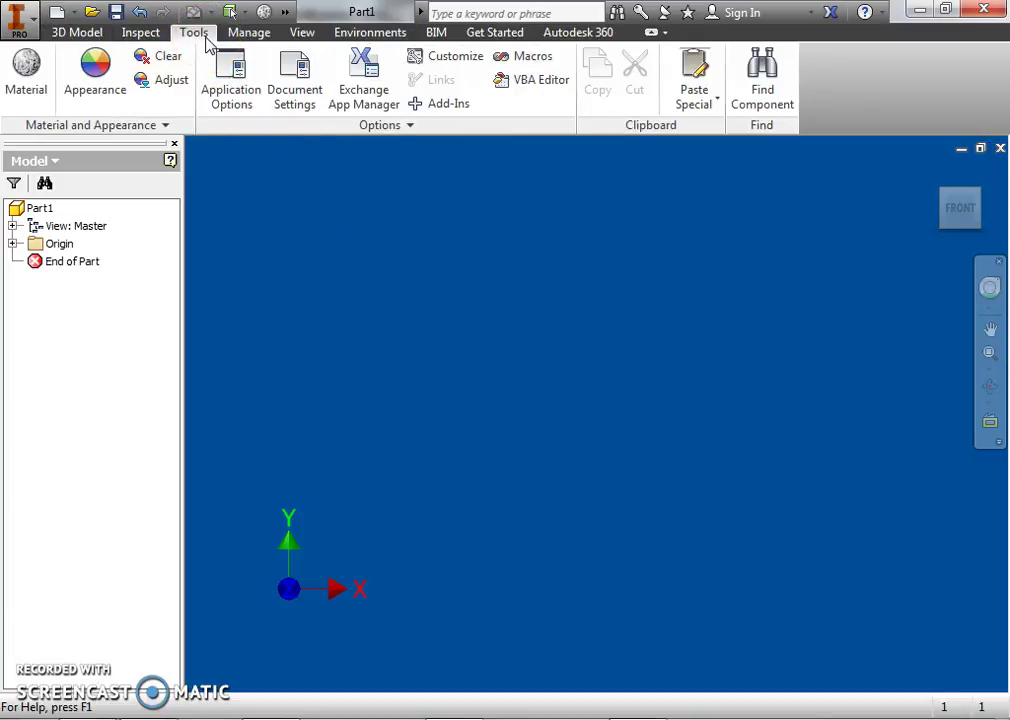
pyautogui.click(237, 72)
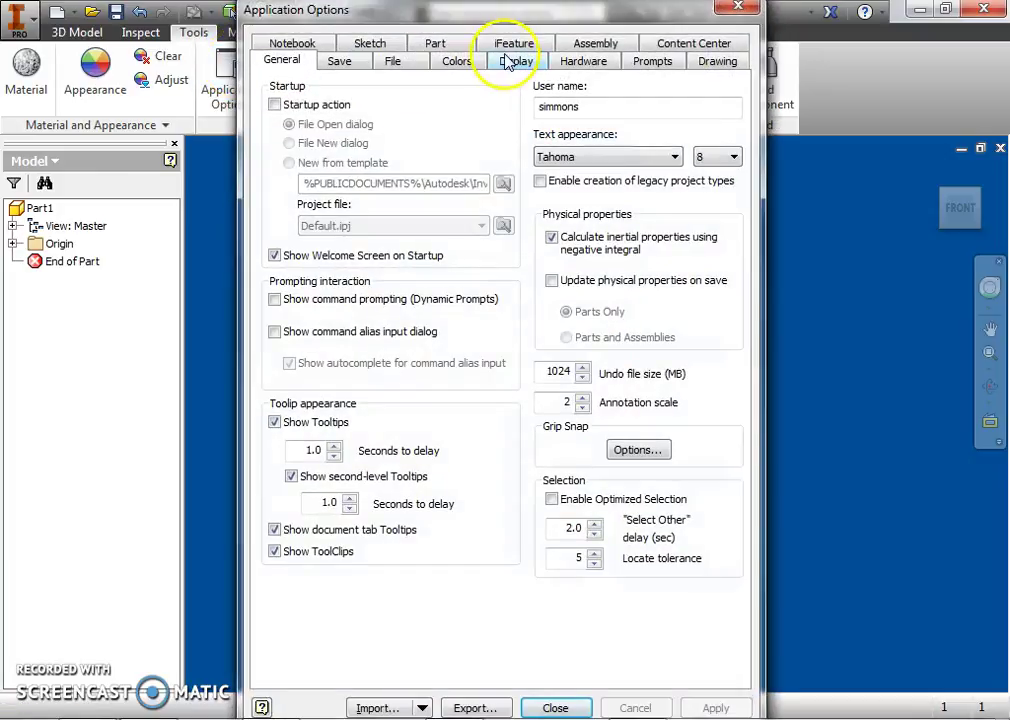
pyautogui.click(452, 64)
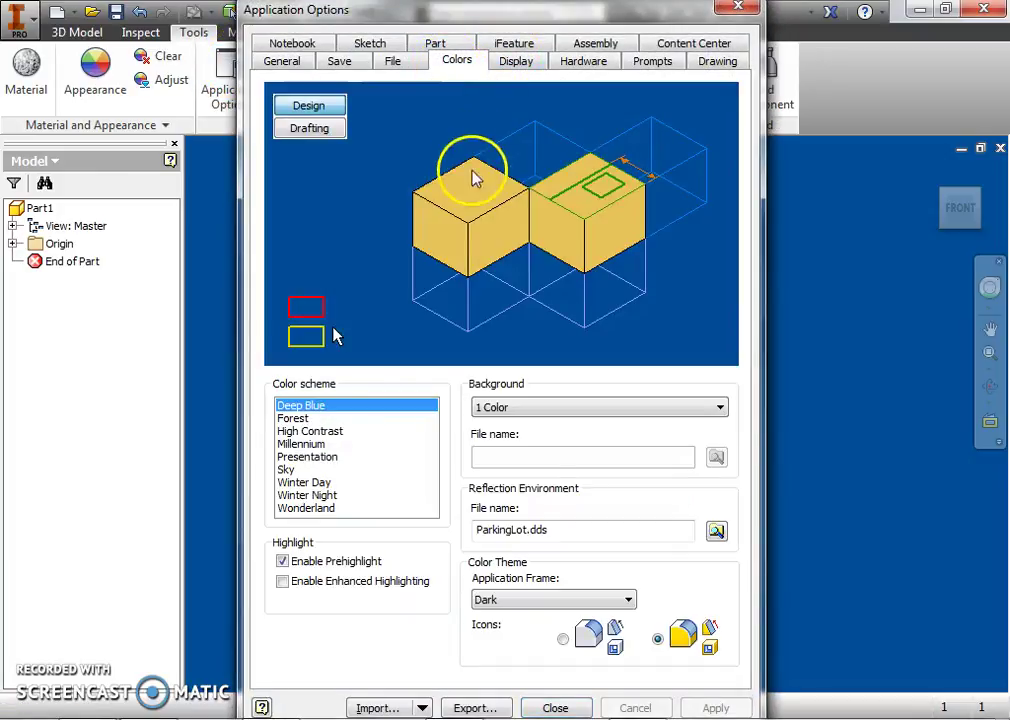
pyautogui.click(305, 418)
pyautogui.click(338, 495)
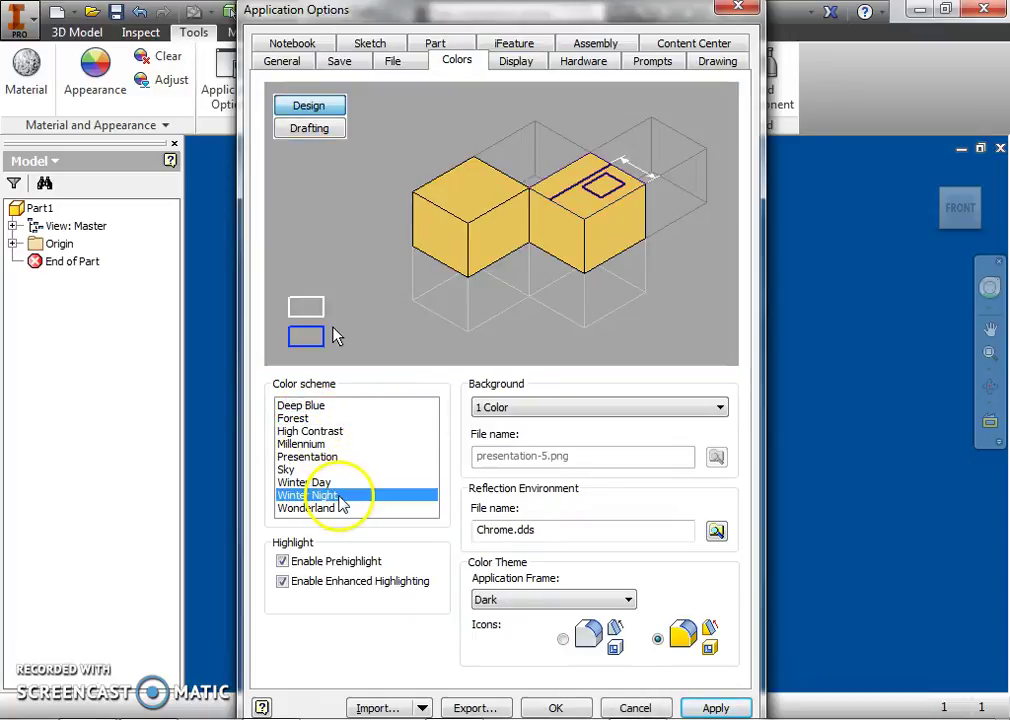
pyautogui.click(342, 509)
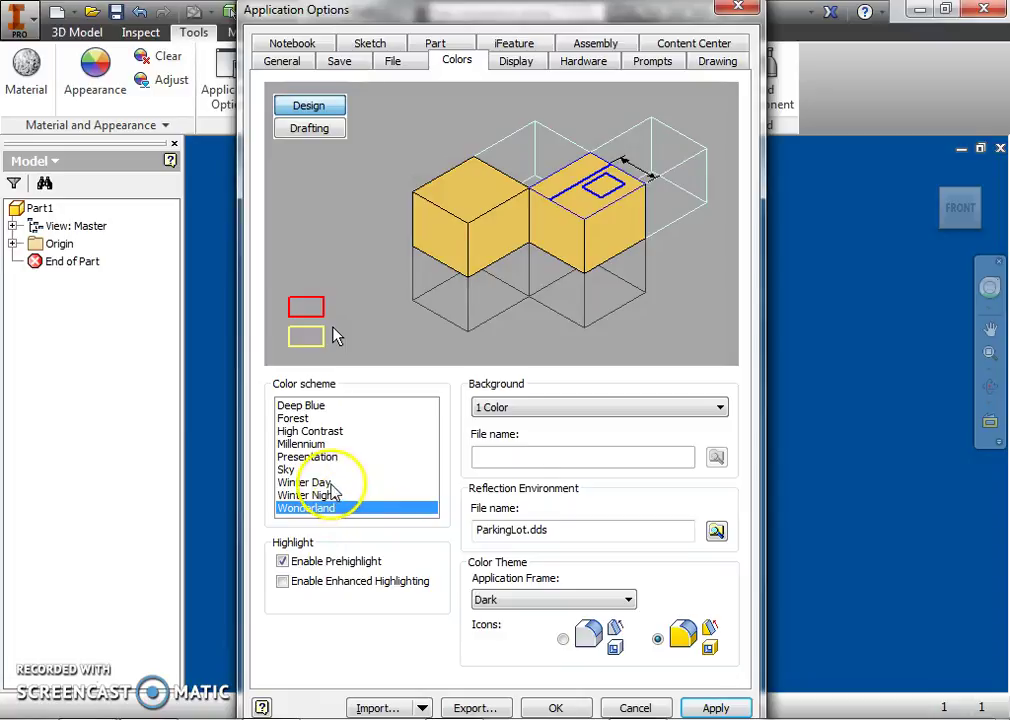
pyautogui.click(324, 484)
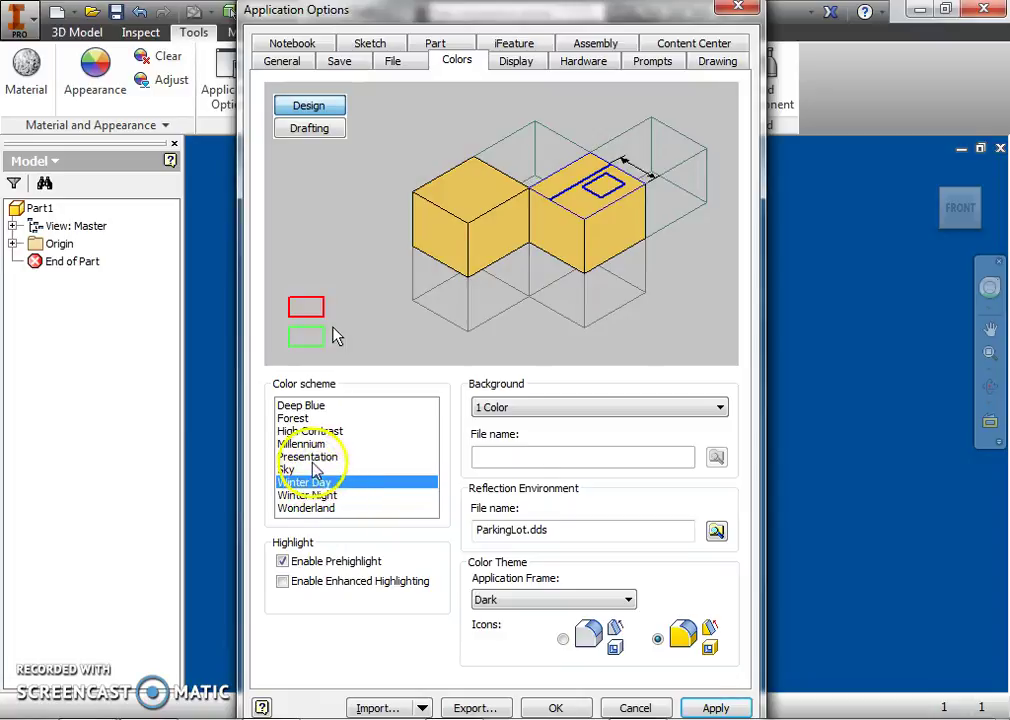
pyautogui.click(300, 456)
pyautogui.click(315, 431)
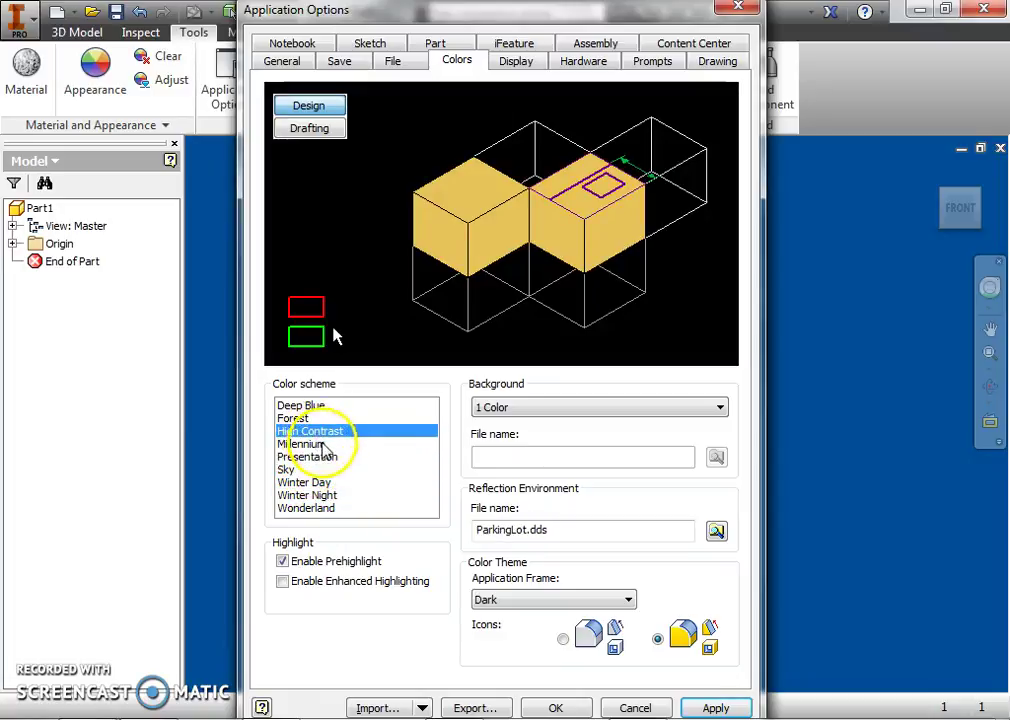
pyautogui.click(322, 444)
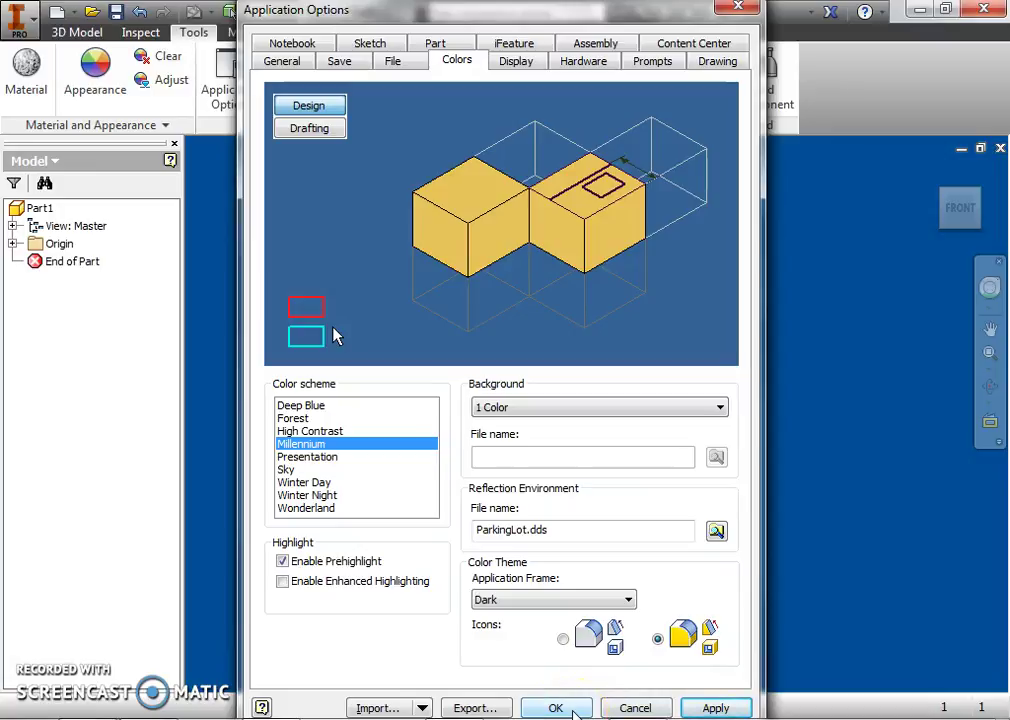
pyautogui.click(575, 712)
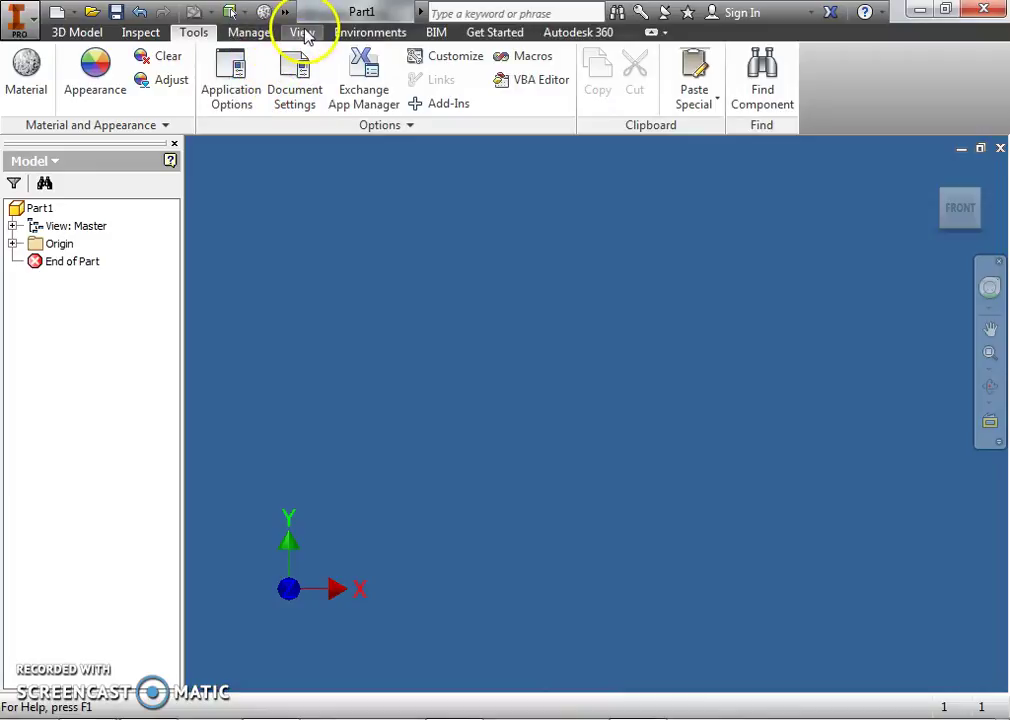
# Step: Set the visual style to Shaded with Edges and return to the 3D modeling tools
pyautogui.click(303, 33)
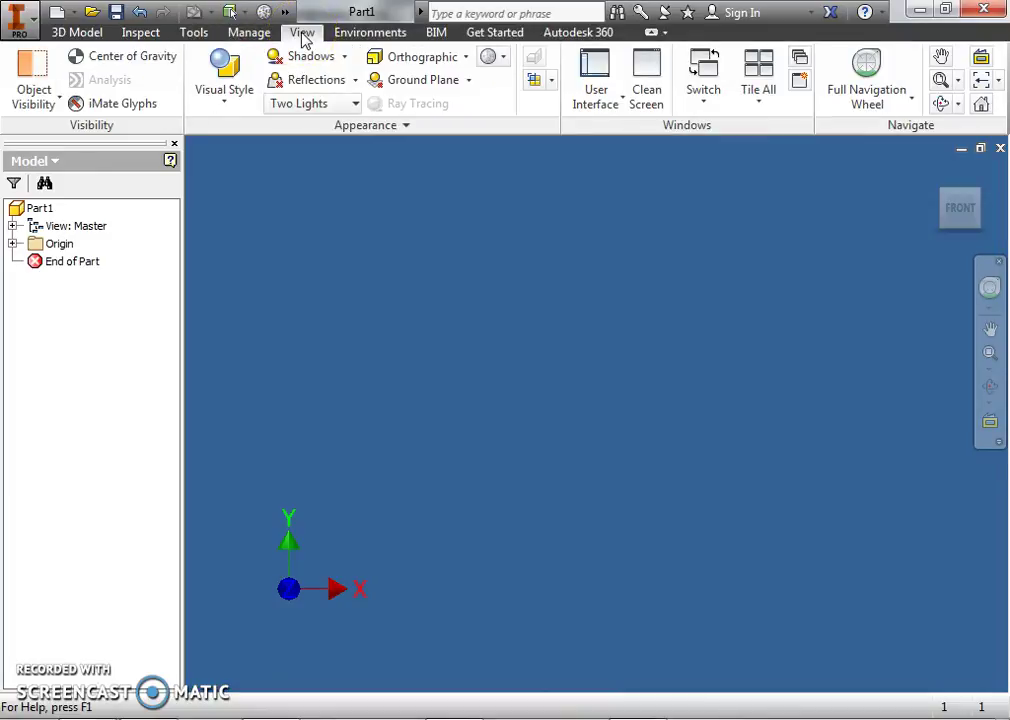
pyautogui.click(221, 90)
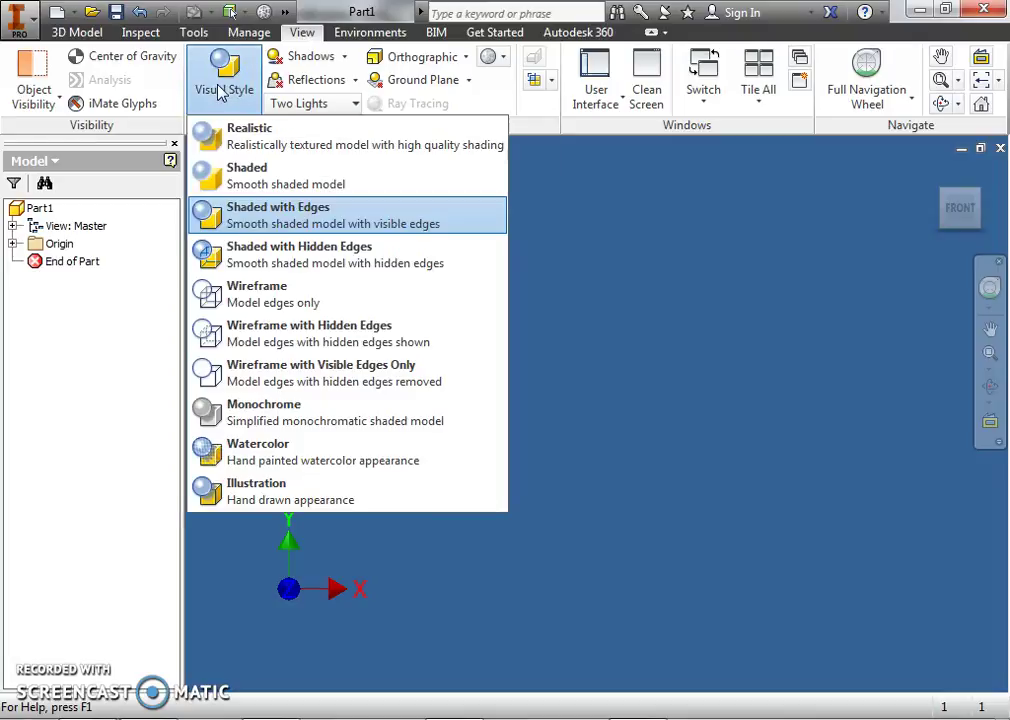
pyautogui.click(255, 215)
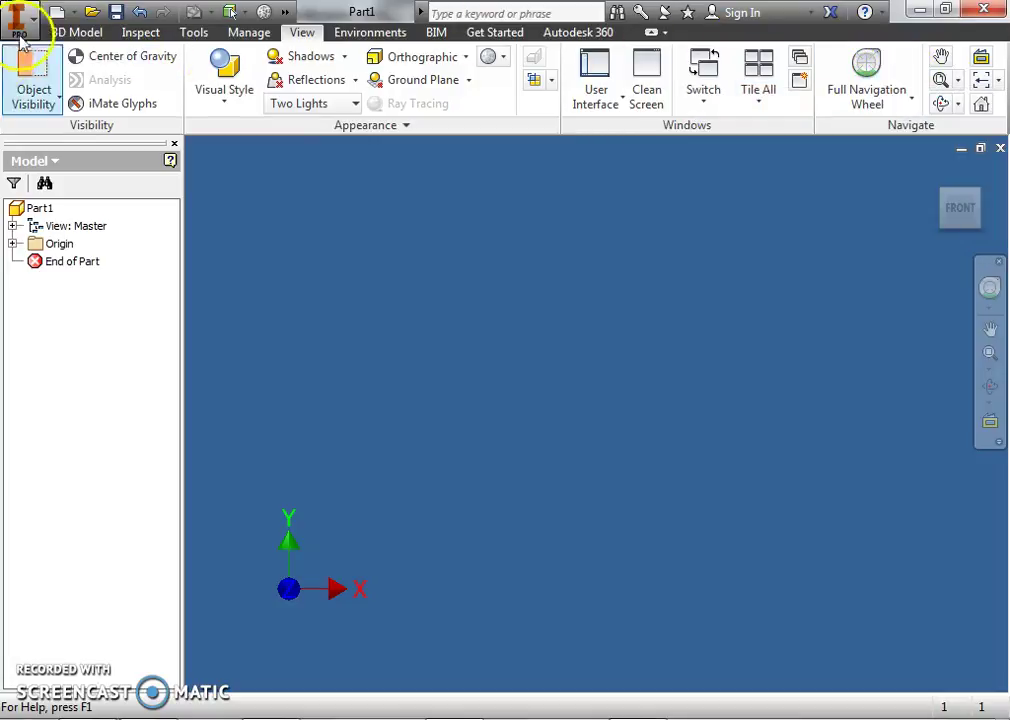
pyautogui.click(77, 33)
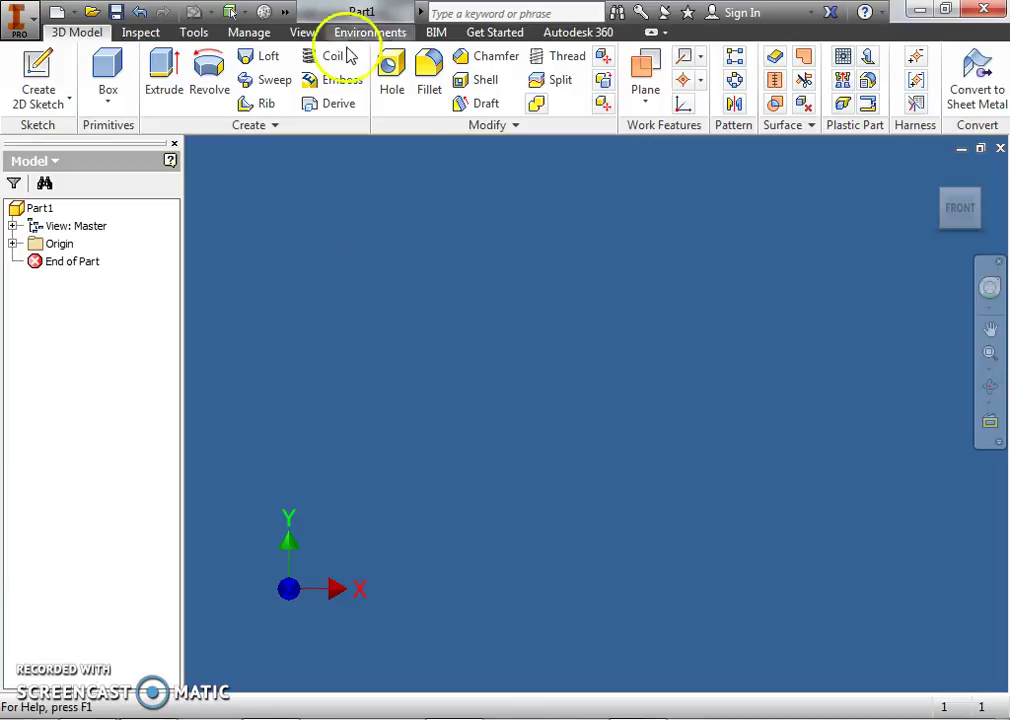
# Step: Save the part as NewProject in Autodesk Inventor Parts (*.ipt) format on the personal network drive (I:)
pyautogui.click(30, 28)
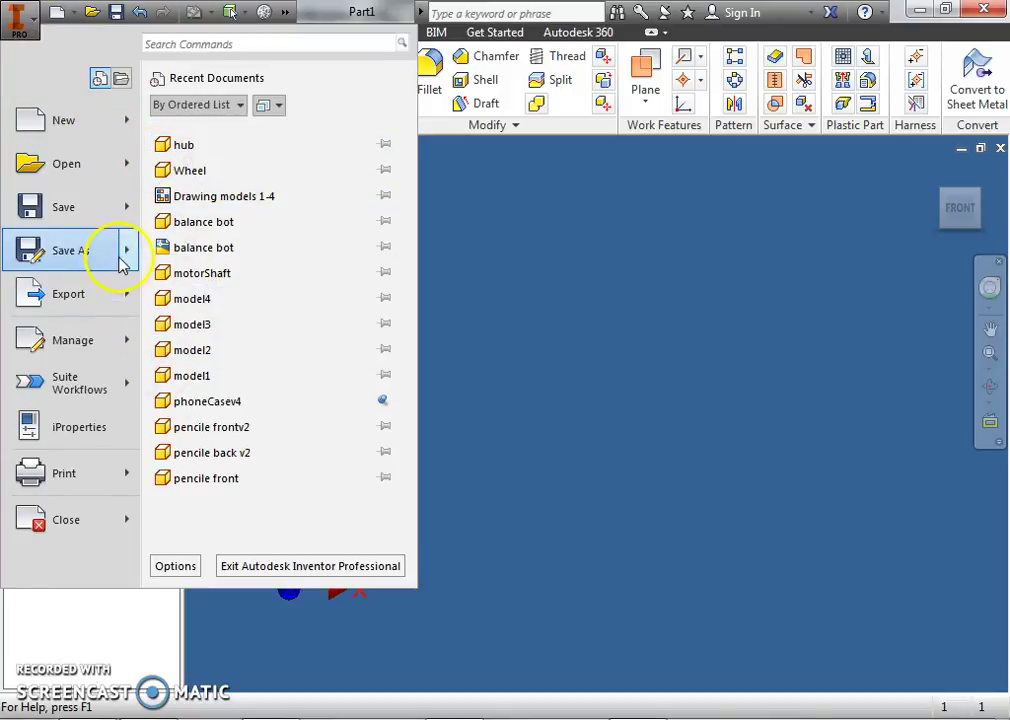
pyautogui.moveTo(120, 262)
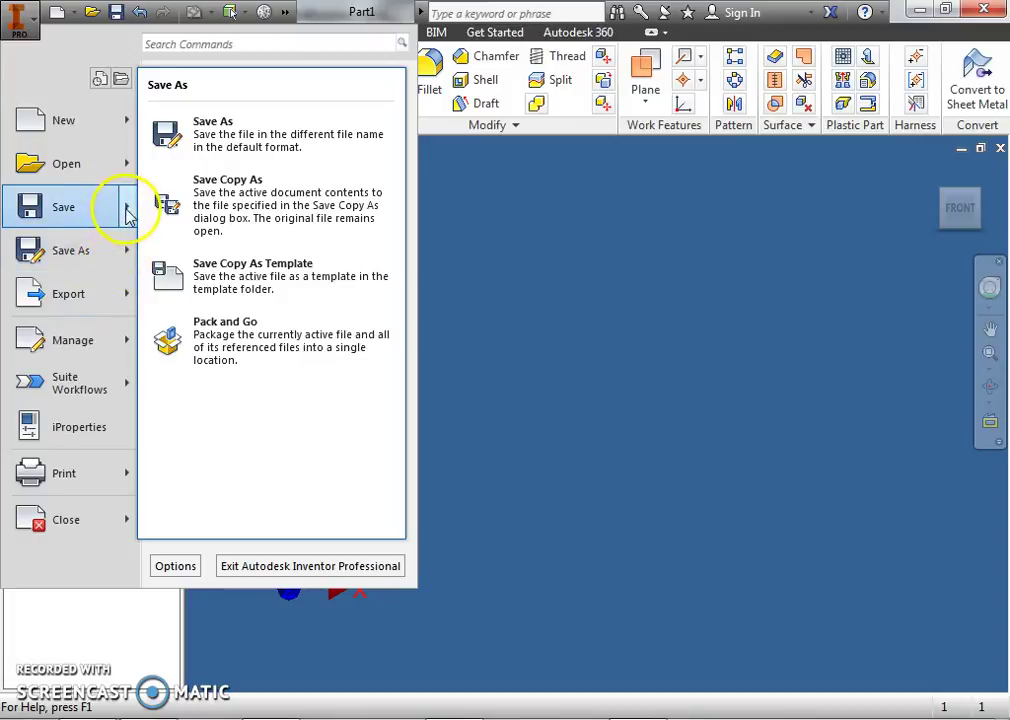
pyautogui.click(128, 210)
pyautogui.click(104, 209)
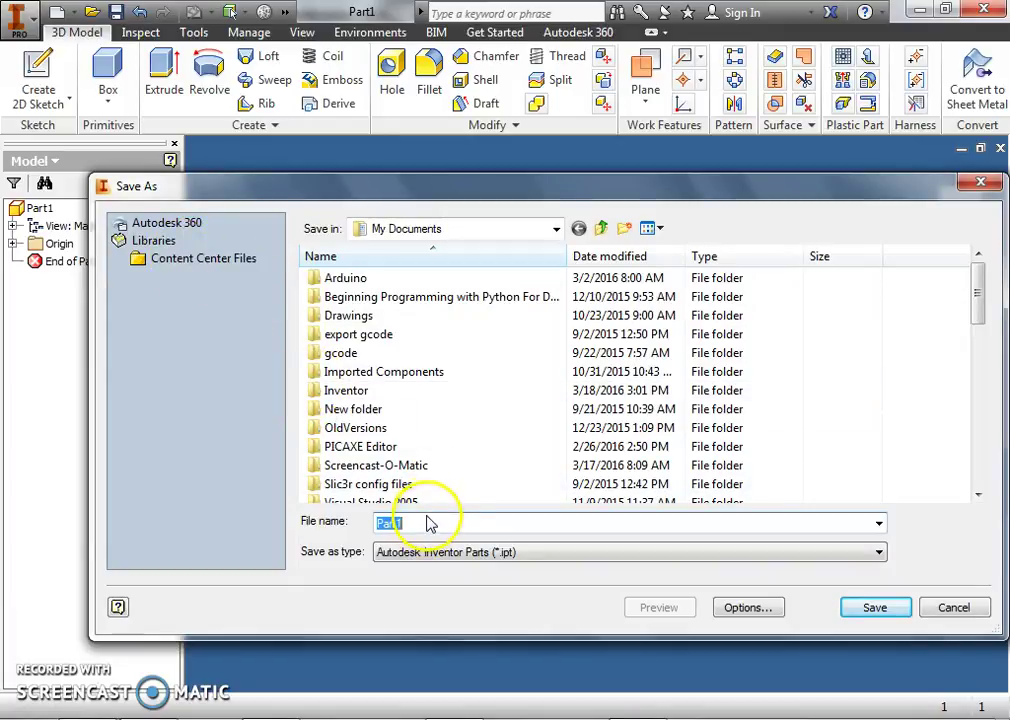
pyautogui.write('N')
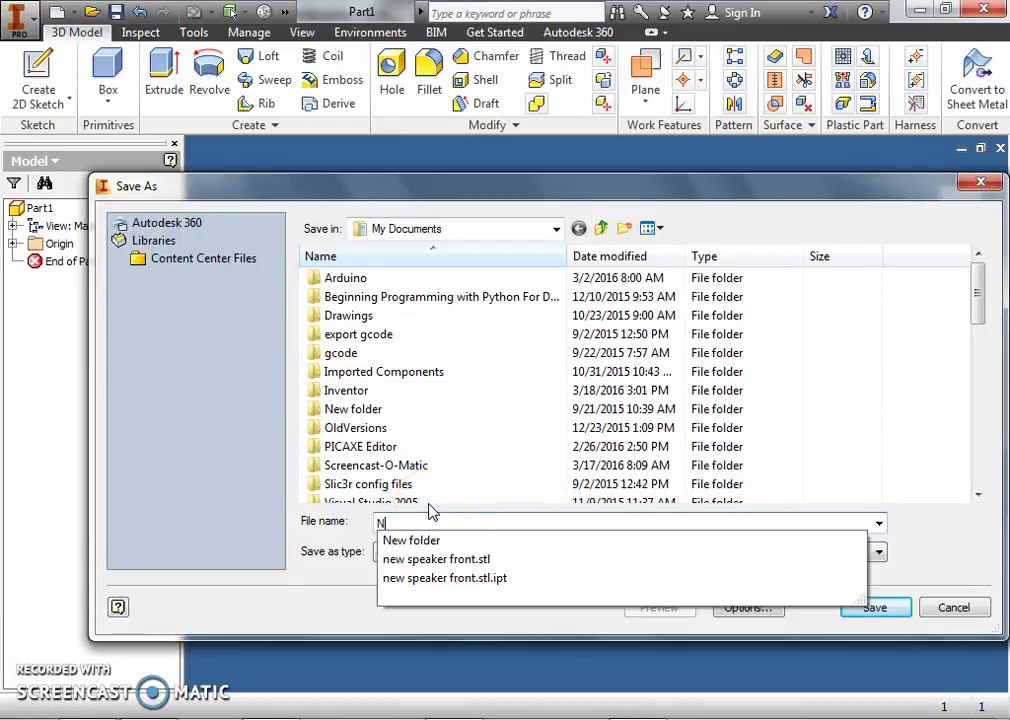
pyautogui.write('roject')
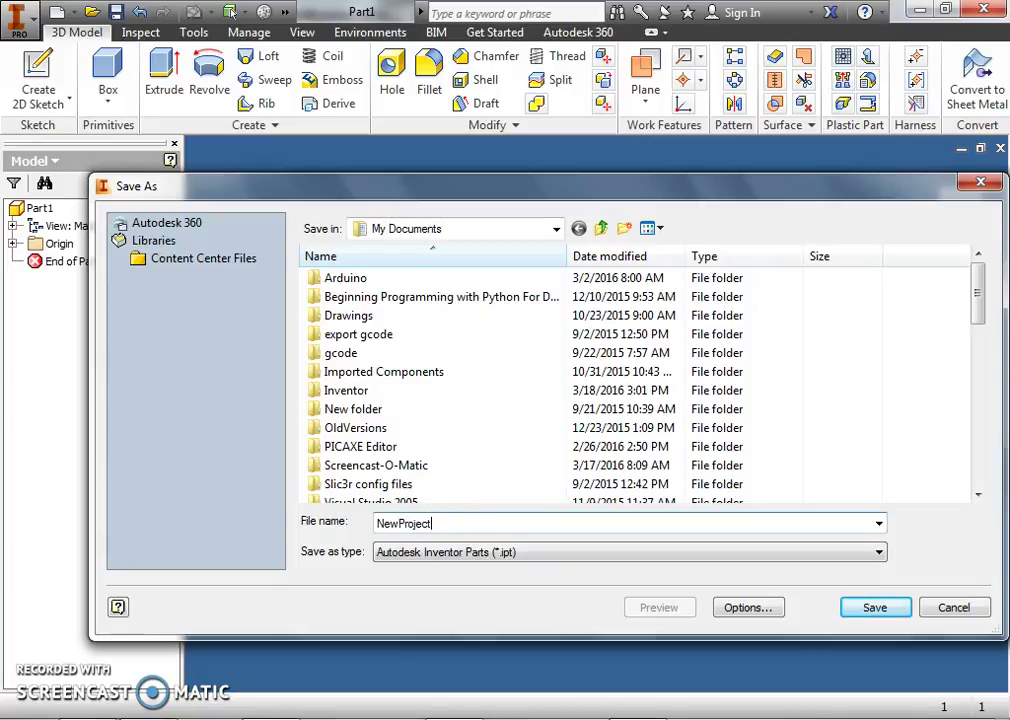
pyautogui.press('Tab')
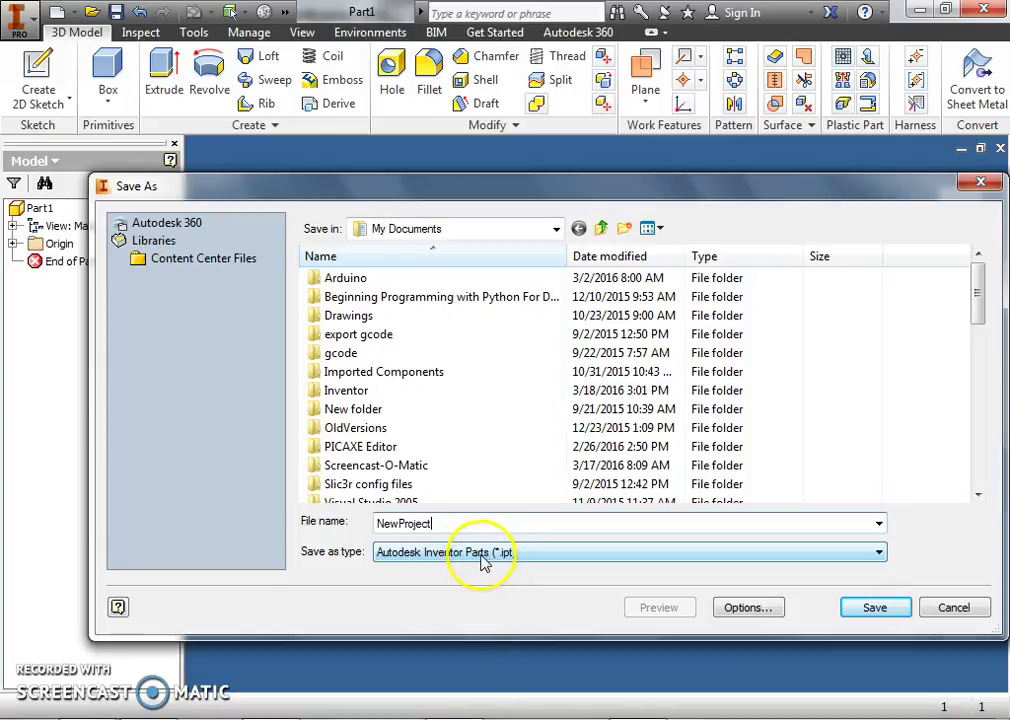
pyautogui.click(345, 390)
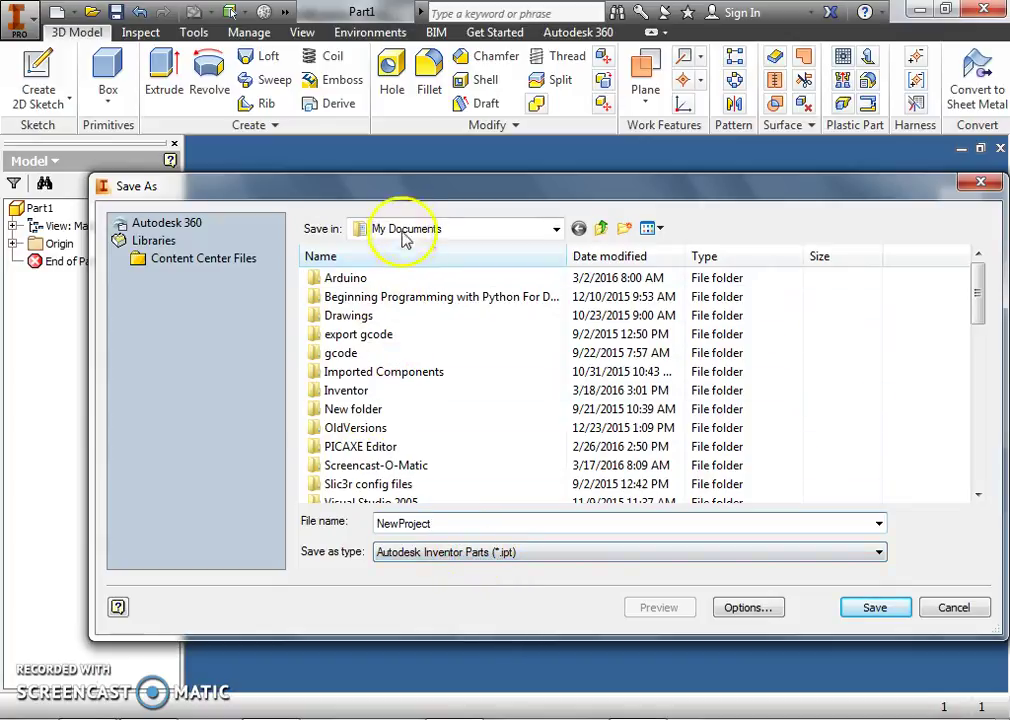
pyautogui.click(556, 232)
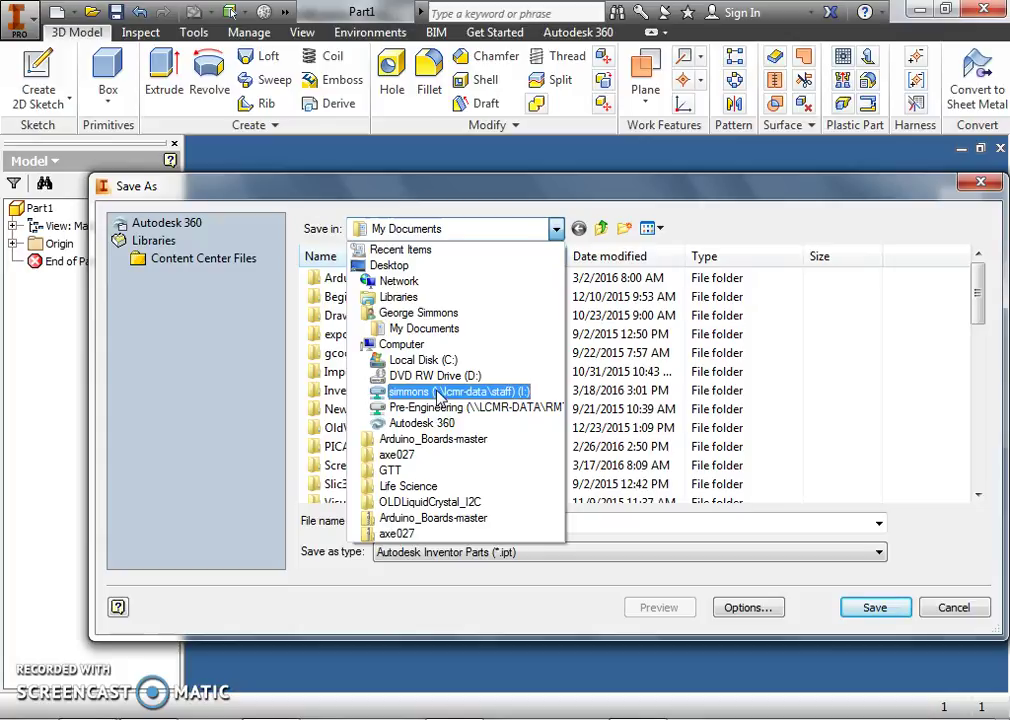
pyautogui.click(437, 392)
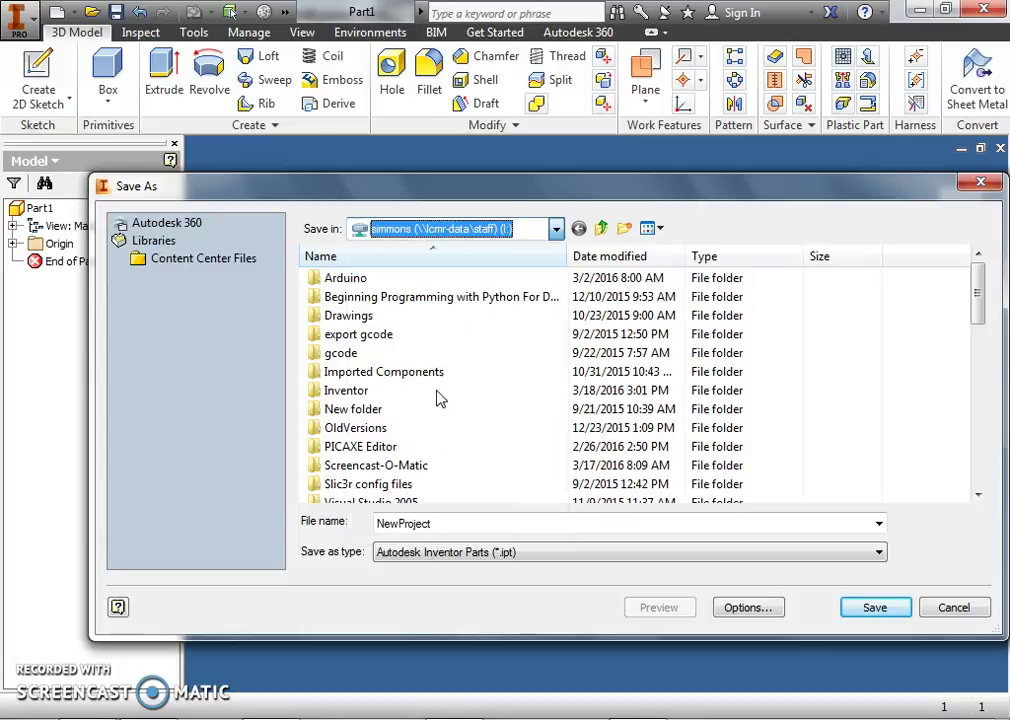
pyautogui.click(862, 609)
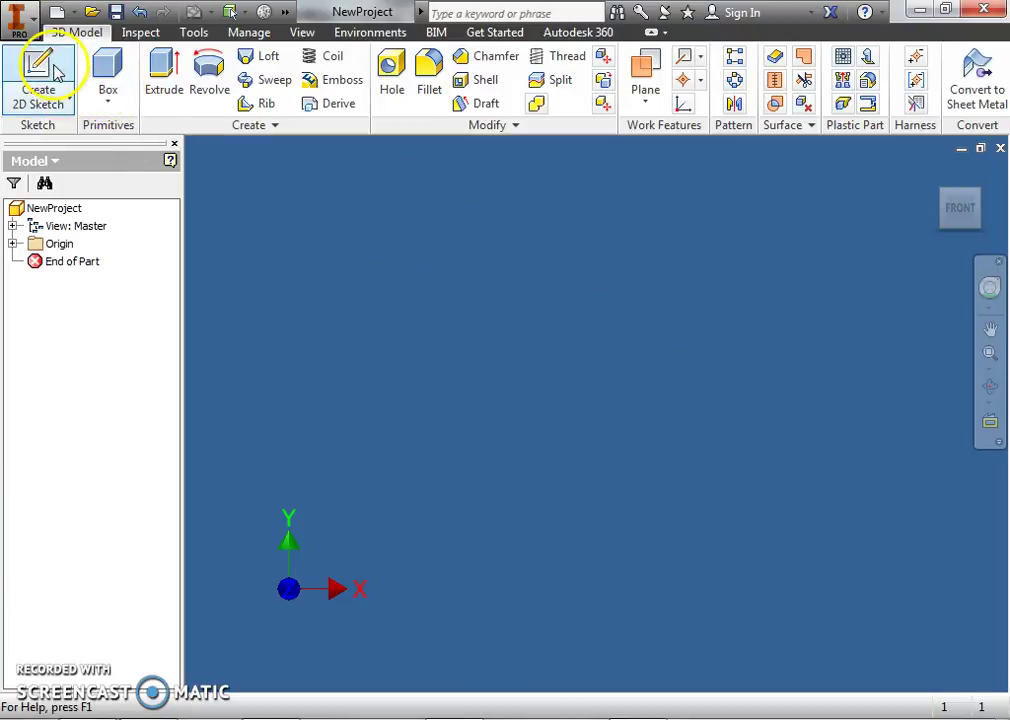
# Step: Start a new 2D sketch on the XZ plane
pyautogui.click(38, 104)
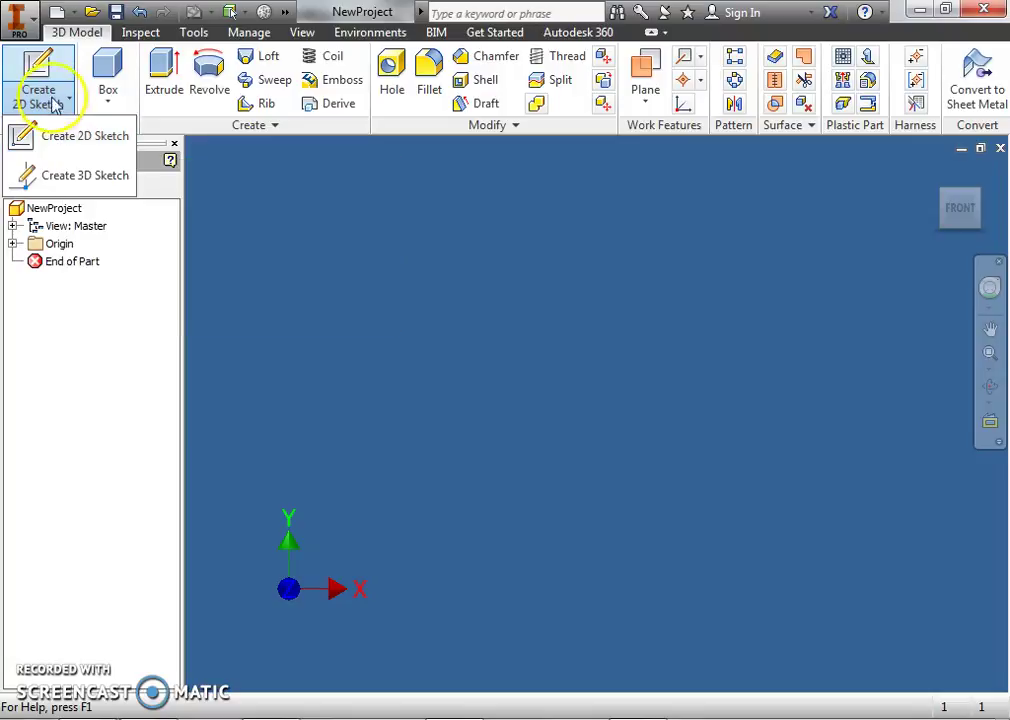
pyautogui.click(45, 60)
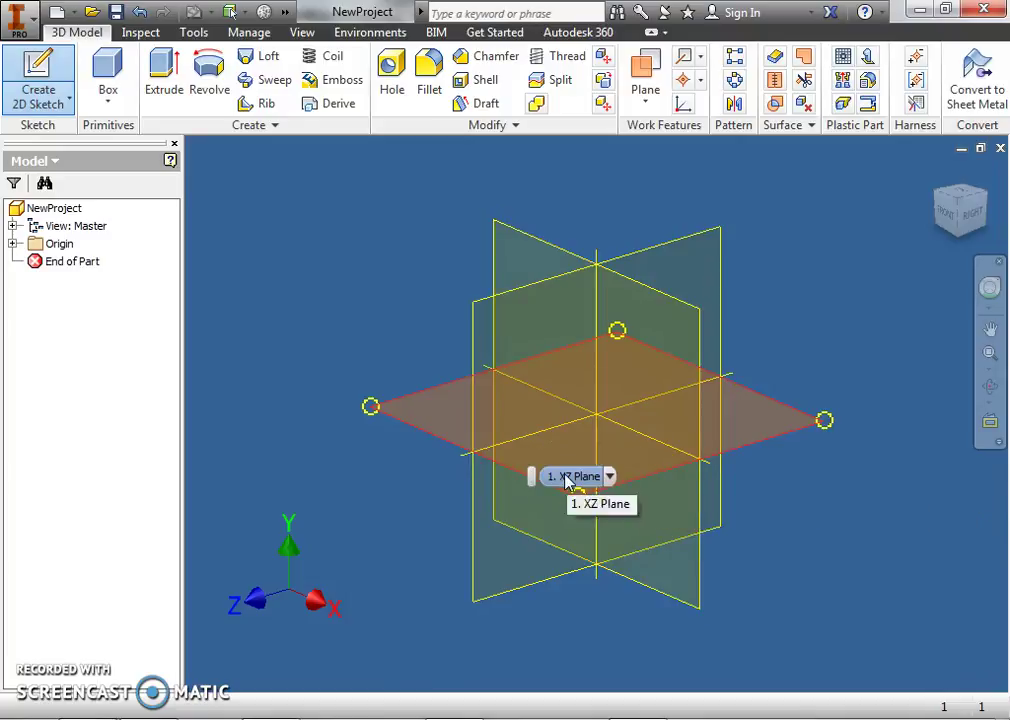
pyautogui.click(566, 478)
pyautogui.click(595, 354)
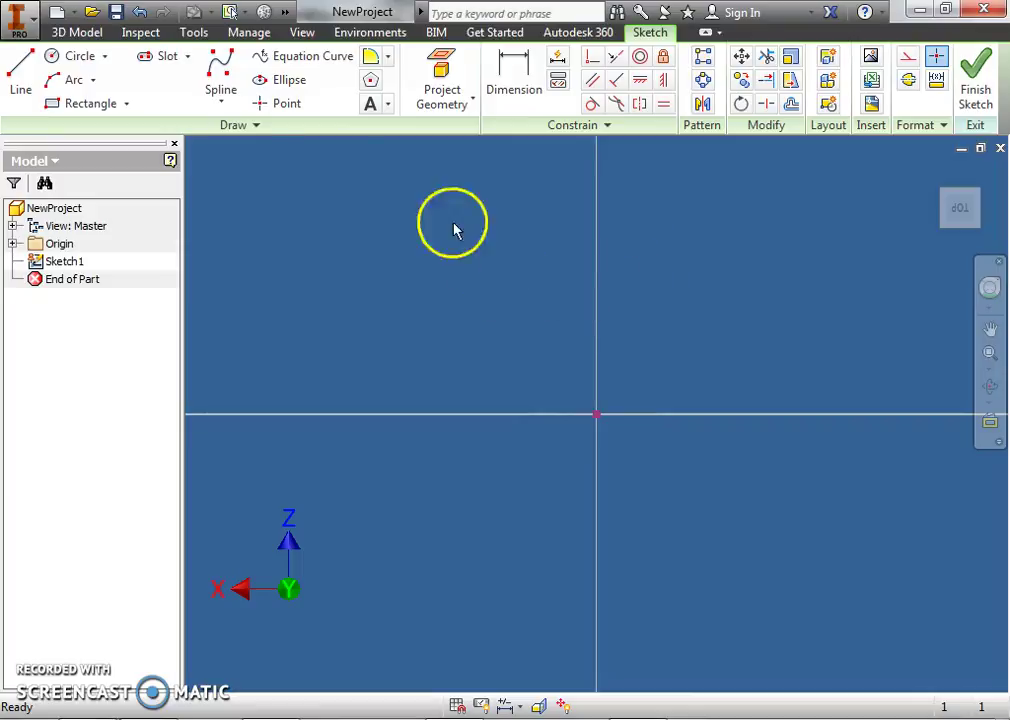
# Step: Draw a two-point center rectangle centered on the origin, 1.5 in wide and 3 in high
pyautogui.click(126, 106)
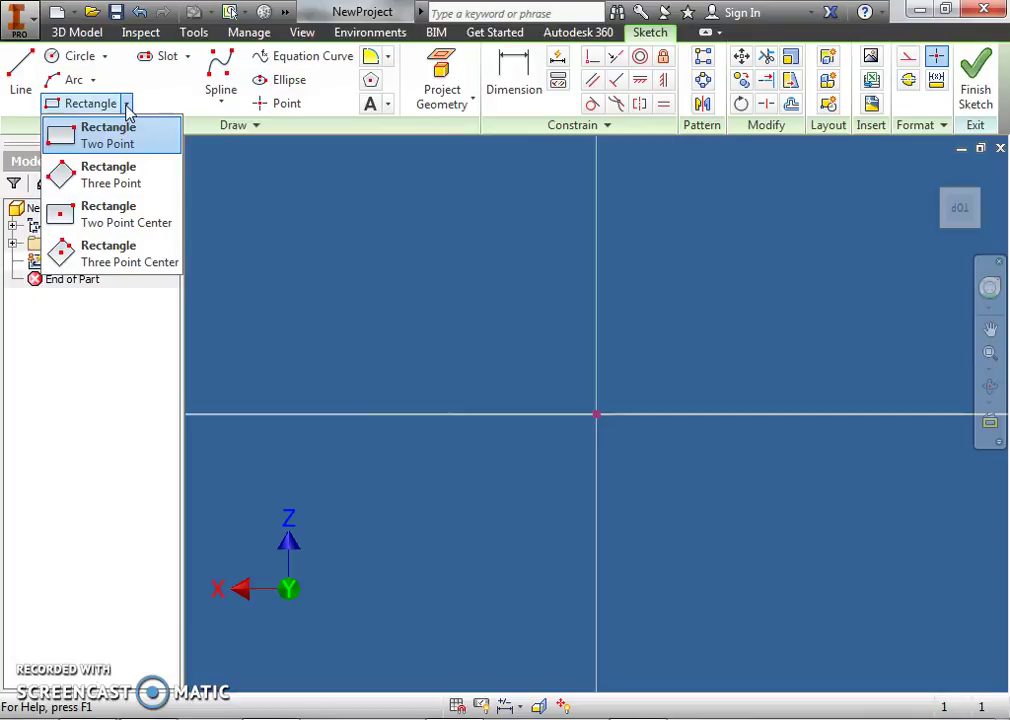
pyautogui.click(133, 222)
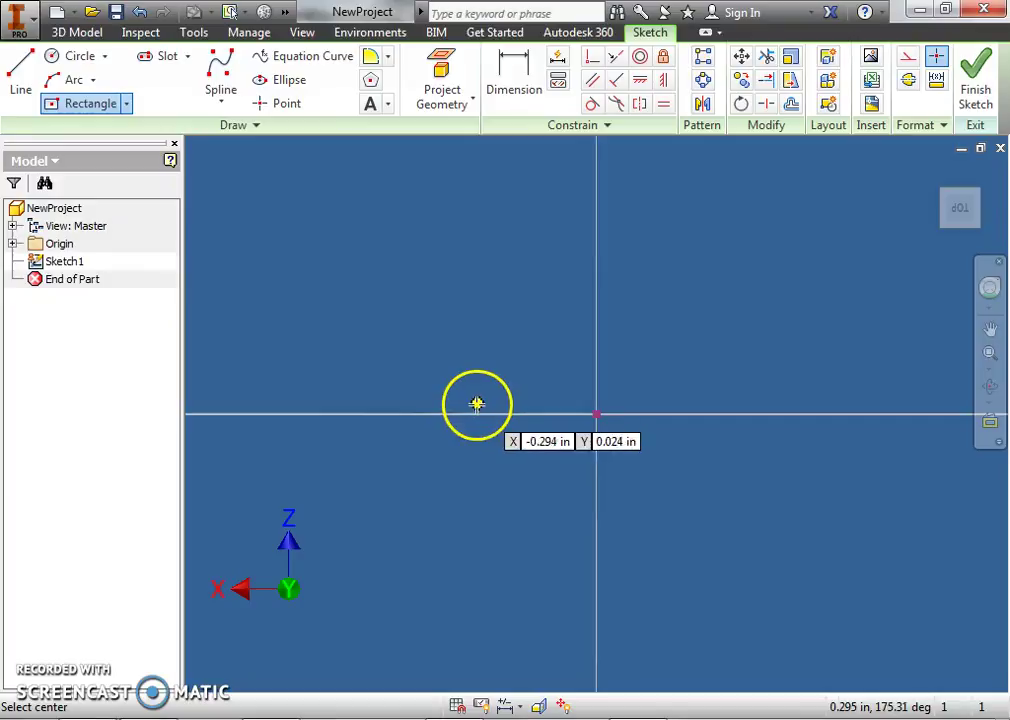
pyautogui.click(597, 413)
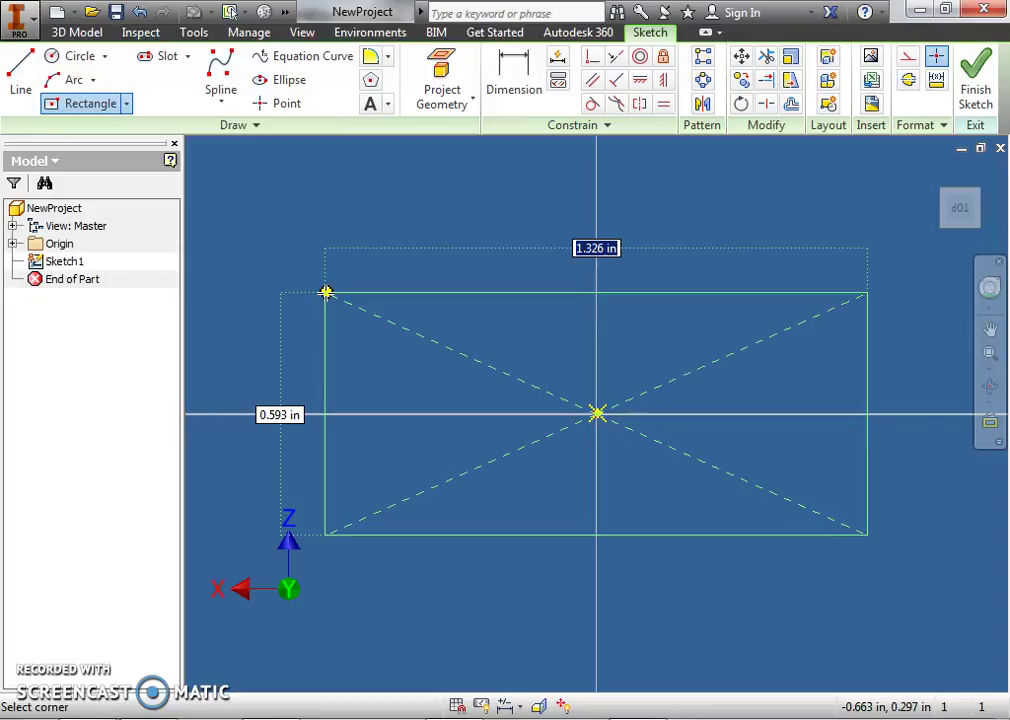
pyautogui.write('1.')
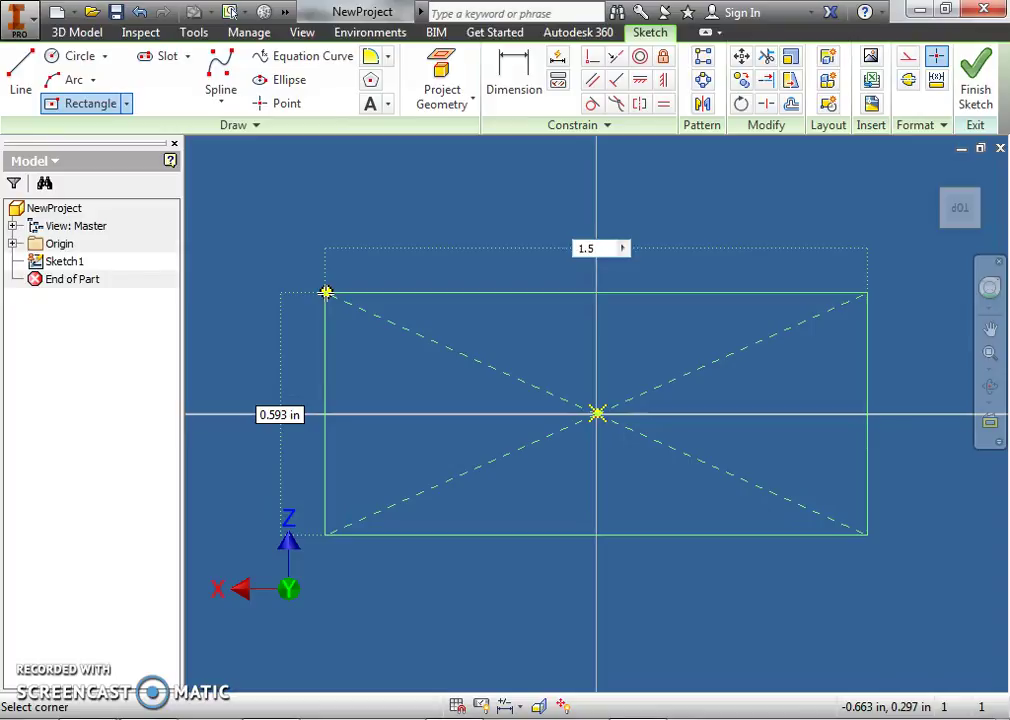
pyautogui.write('5')
pyautogui.press('Tab')
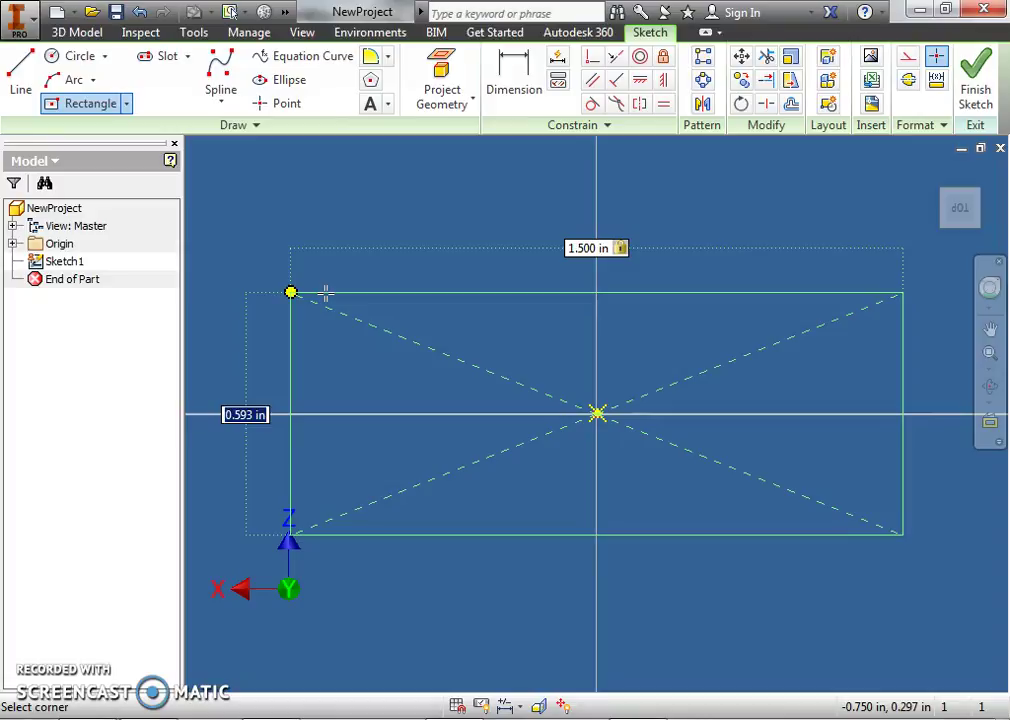
pyautogui.write('3')
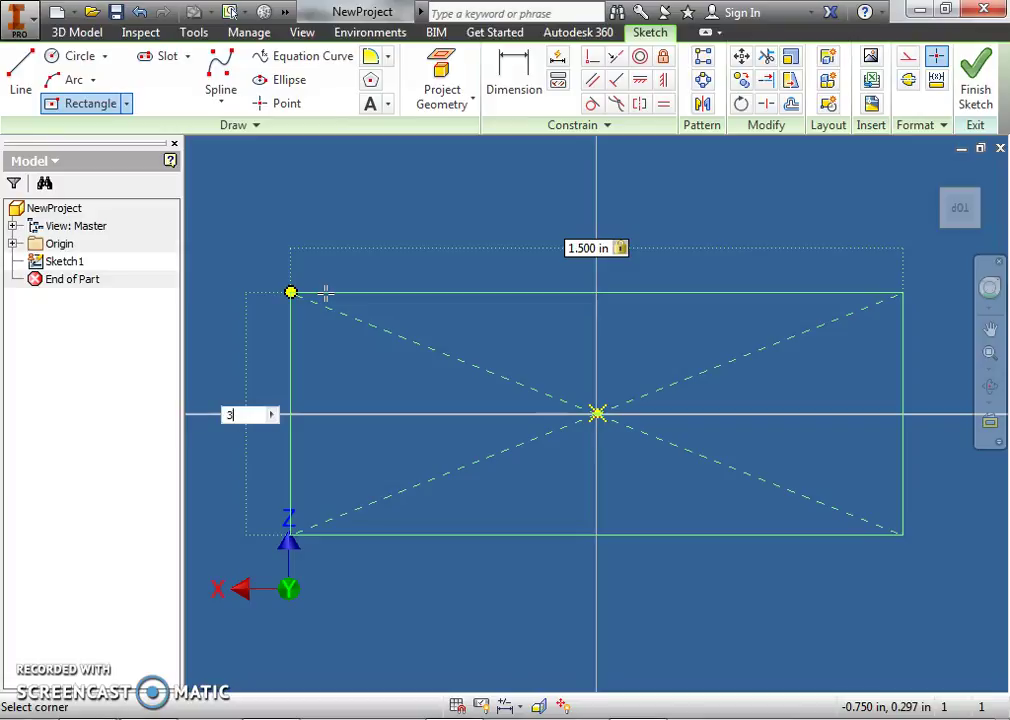
pyautogui.press('Return')
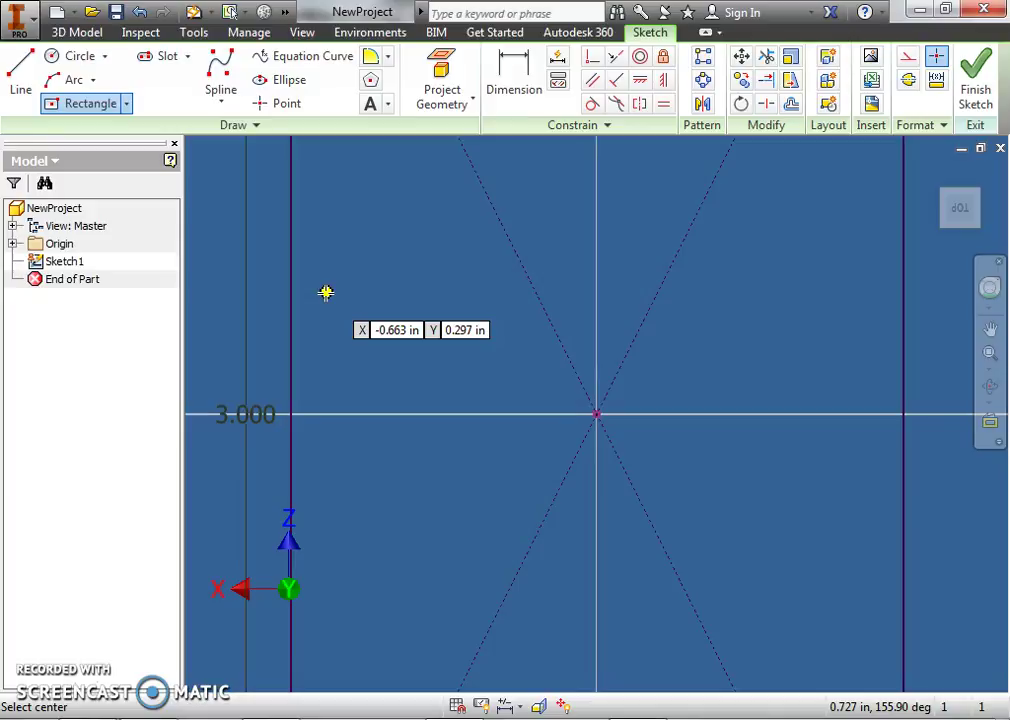
pyautogui.click(515, 337)
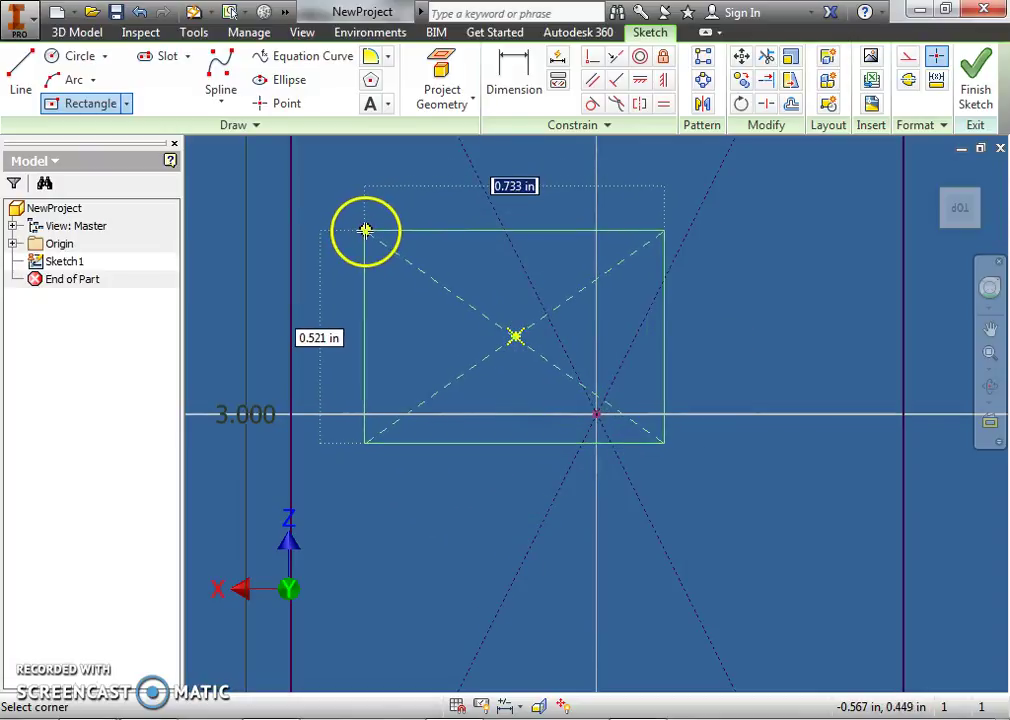
pyautogui.rightClick(366, 232)
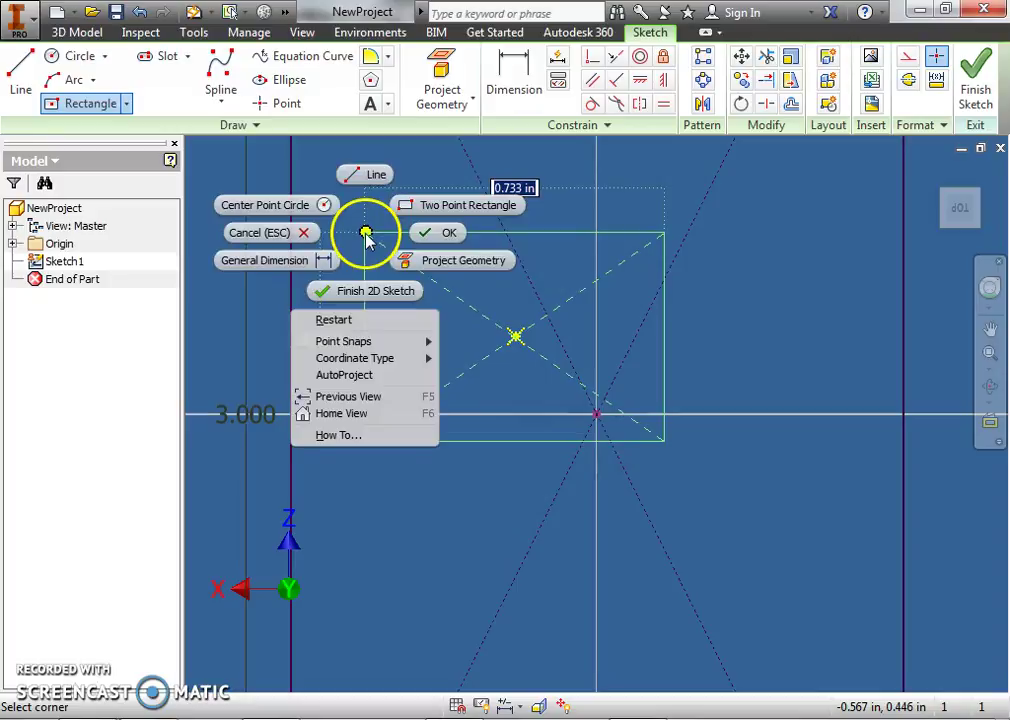
pyautogui.click(440, 232)
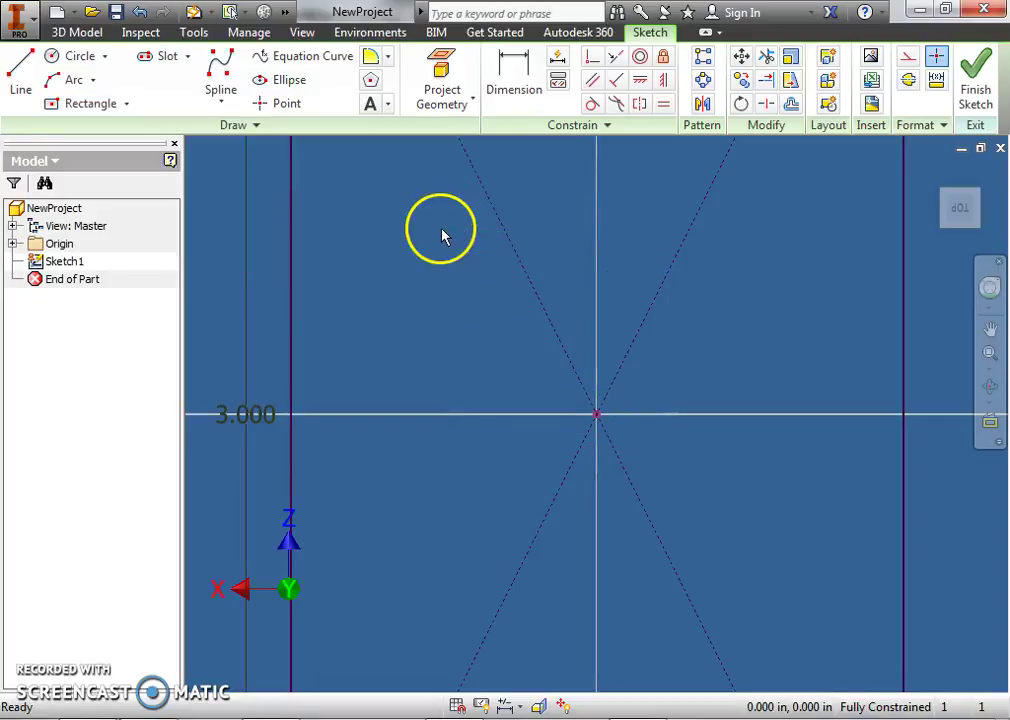
# Step: Sketch a trial center rectangle about 0.35 by 0.43 in inside the large rectangle, then undo it
pyautogui.click(358, 337)
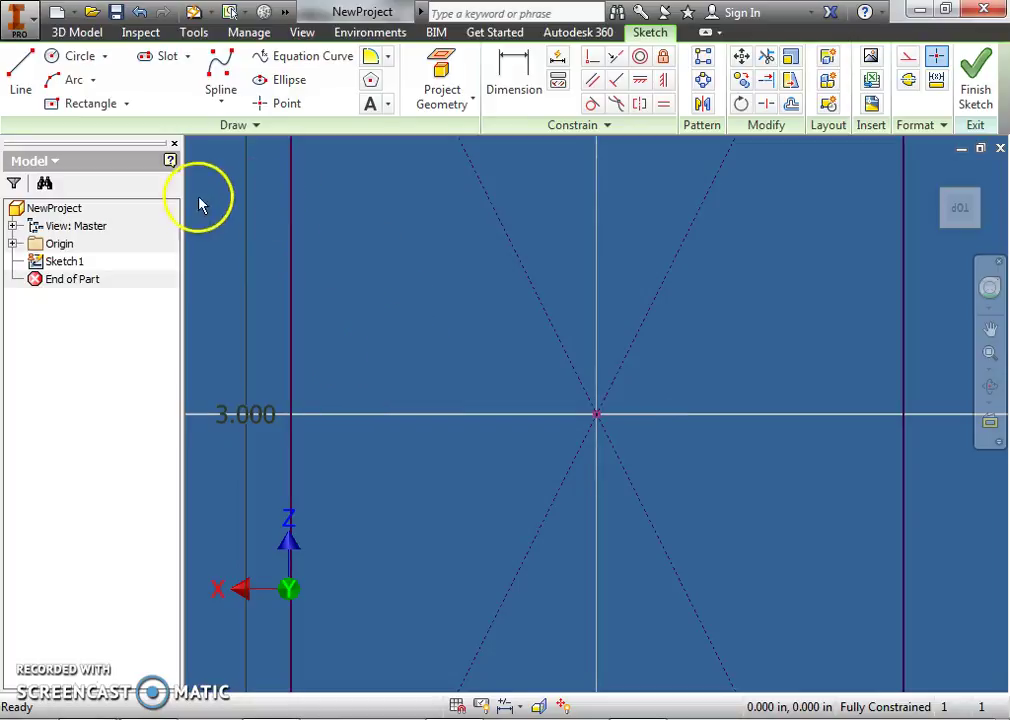
pyautogui.click(85, 104)
pyautogui.click(460, 377)
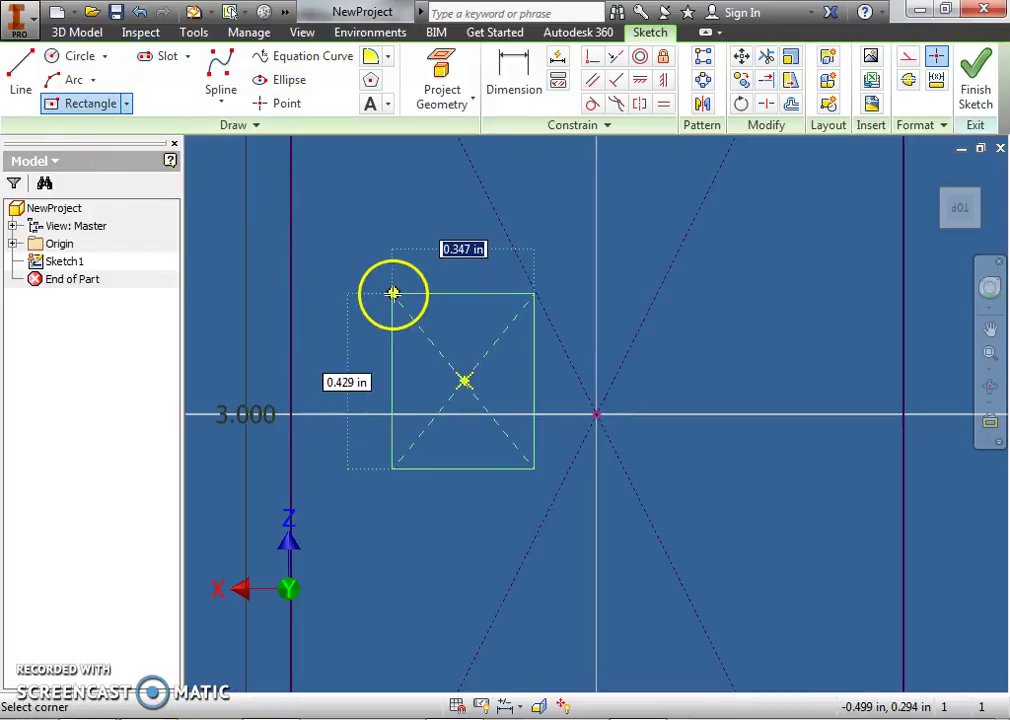
pyautogui.click(392, 293)
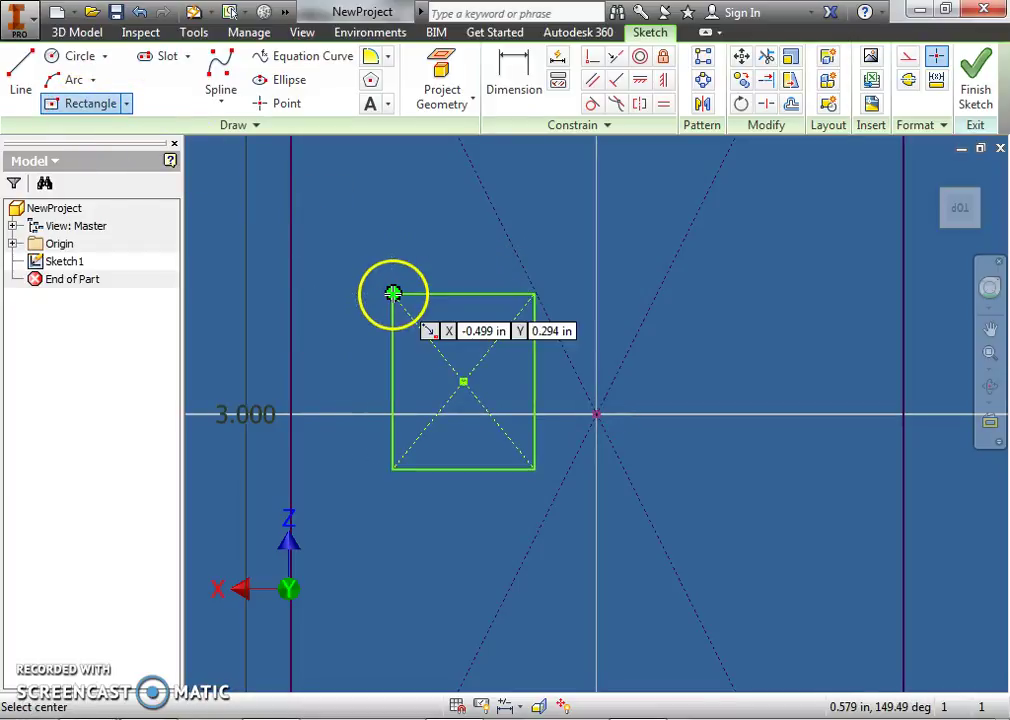
pyautogui.rightClick(676, 353)
pyautogui.click(728, 352)
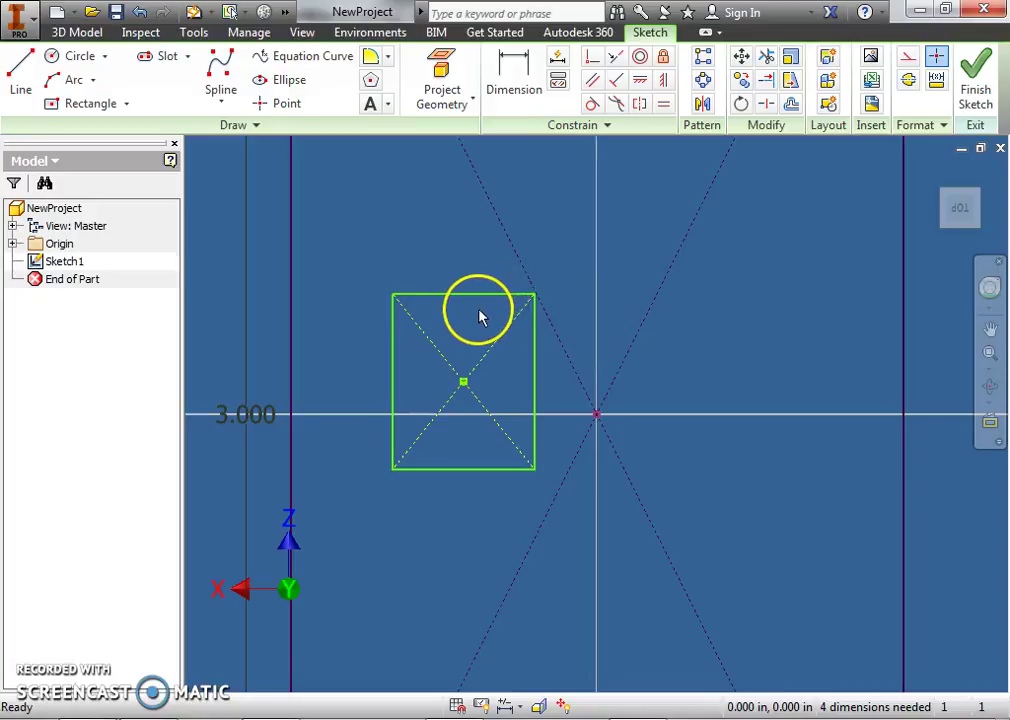
pyautogui.hotkey('ctrl', 'z')
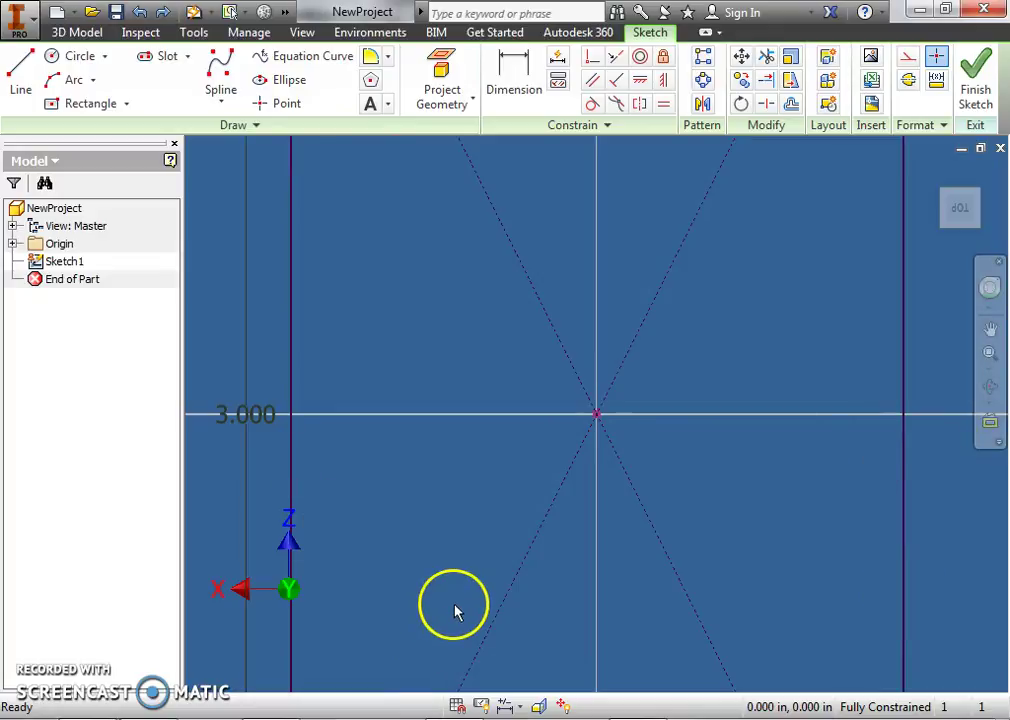
# Step: Finish the rectangle sketch and return to the 3D modeling environment
pyautogui.moveTo(960, 210)
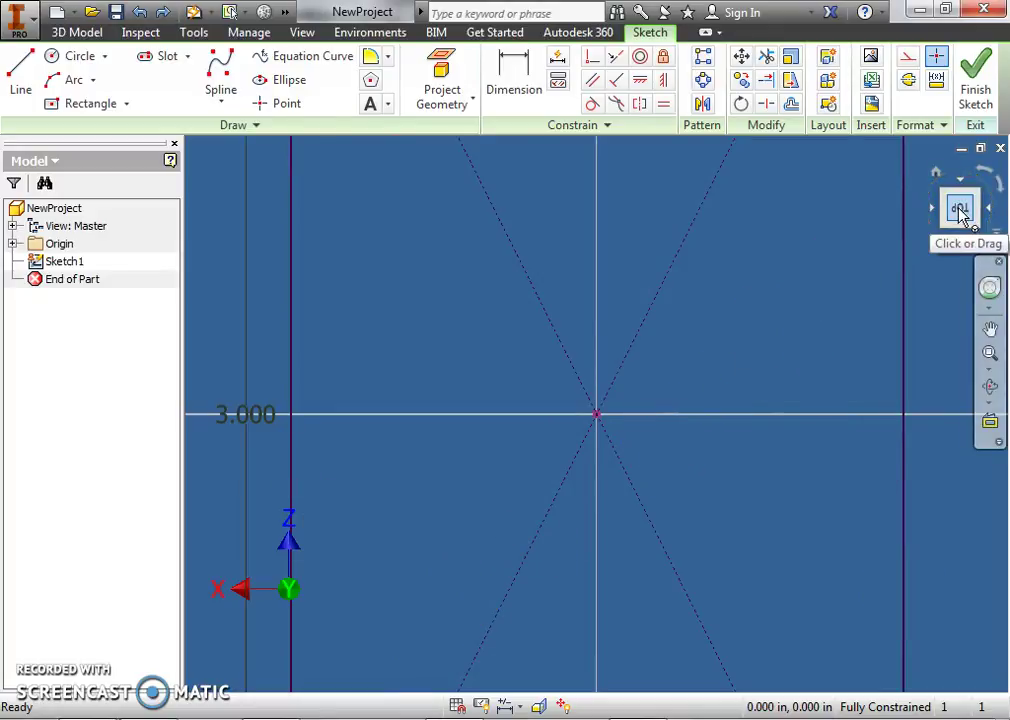
pyautogui.click(960, 210)
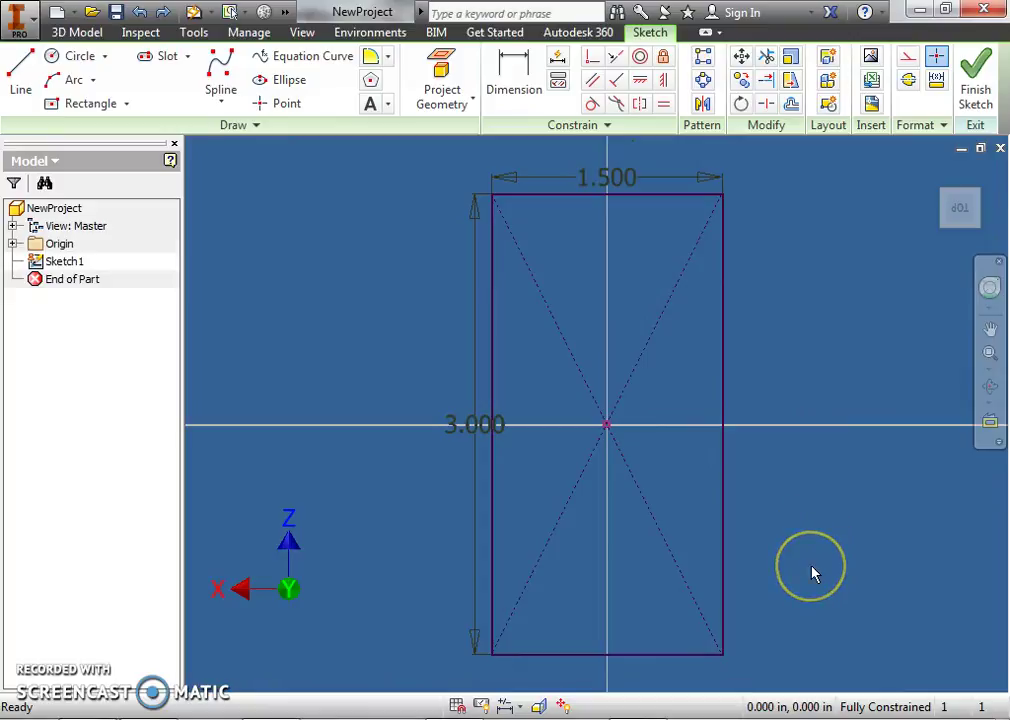
pyautogui.click(977, 95)
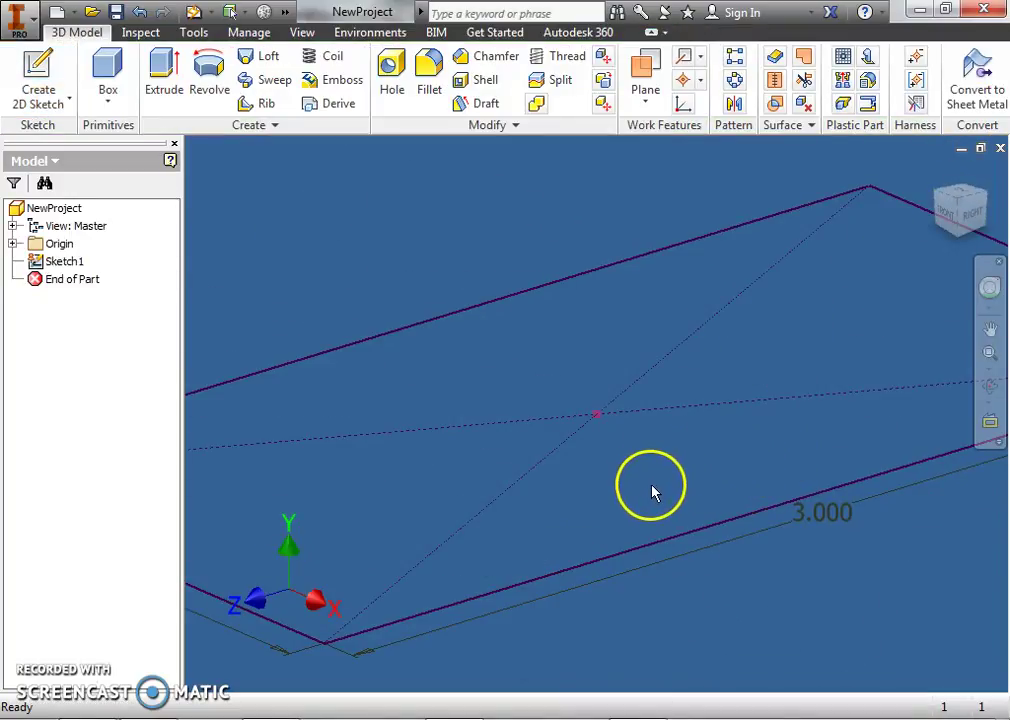
# Step: Set up an extrusion of the rectangle profile with a distance of 5 in
pyautogui.scroll(-2, 606, 436)
pyautogui.scroll(-2, 604, 433)
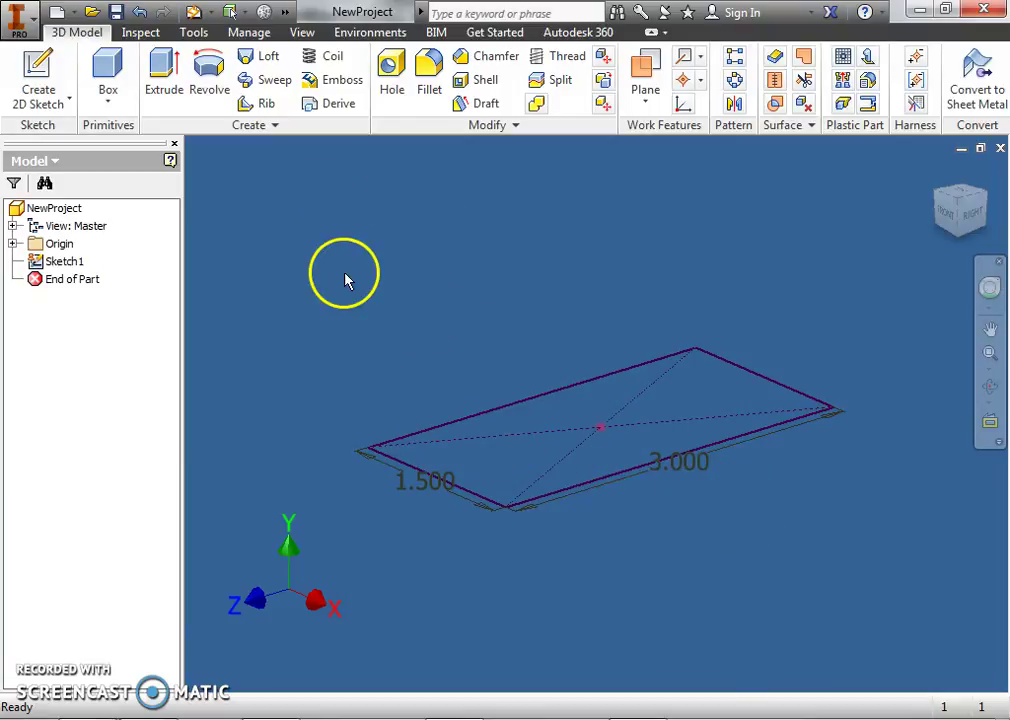
pyautogui.click(160, 72)
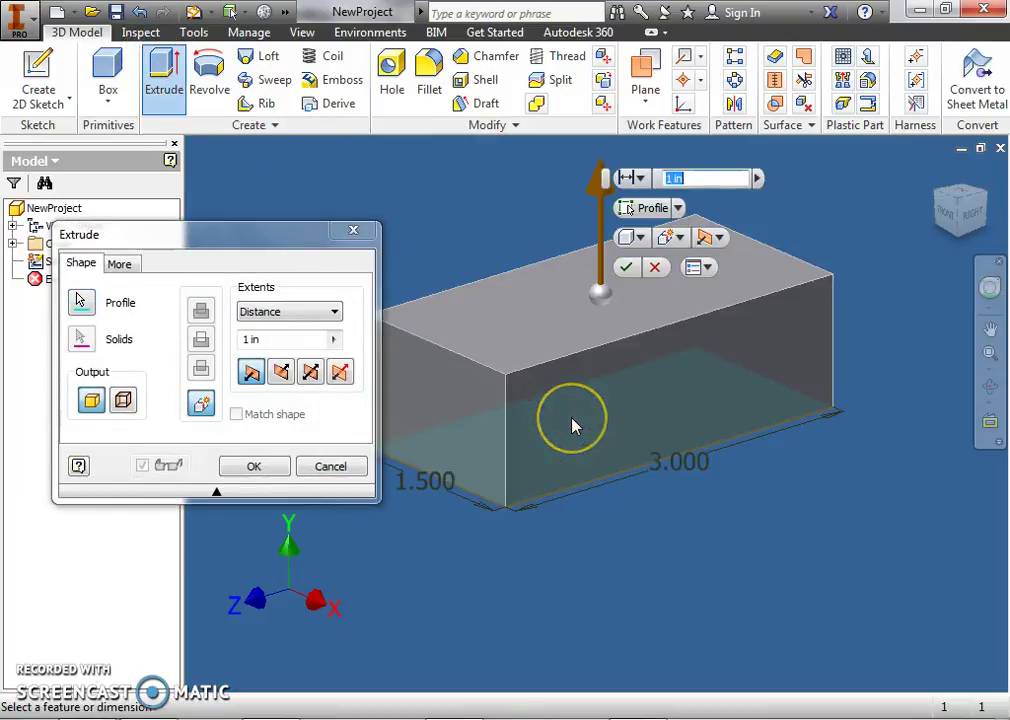
pyautogui.click(679, 178)
pyautogui.doubleClick(679, 178)
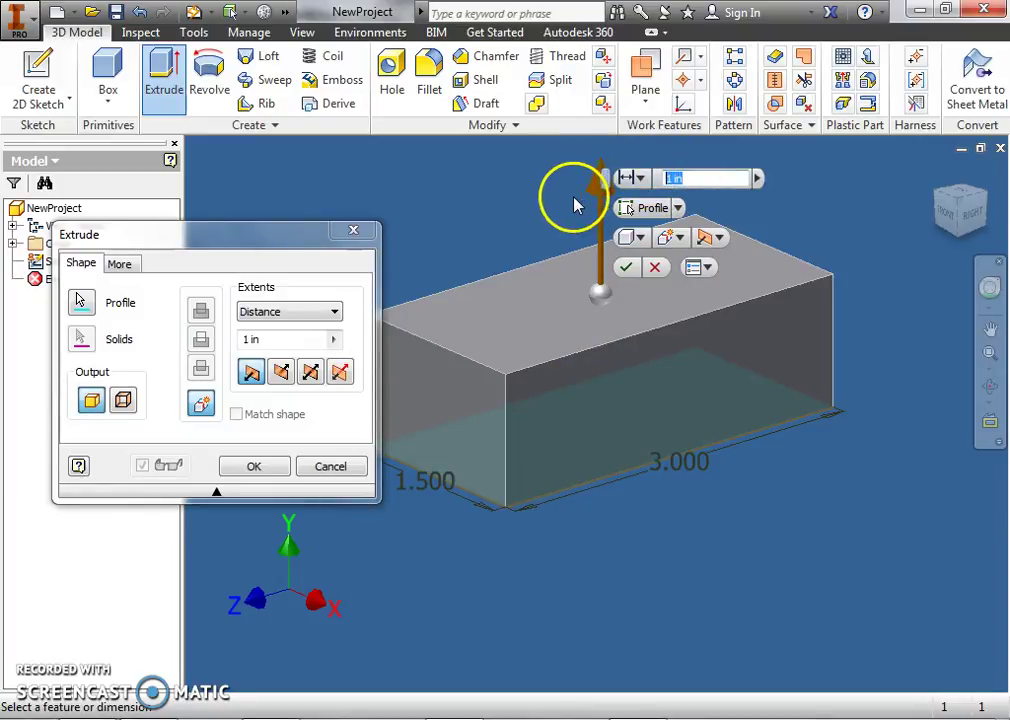
pyautogui.write('.125')
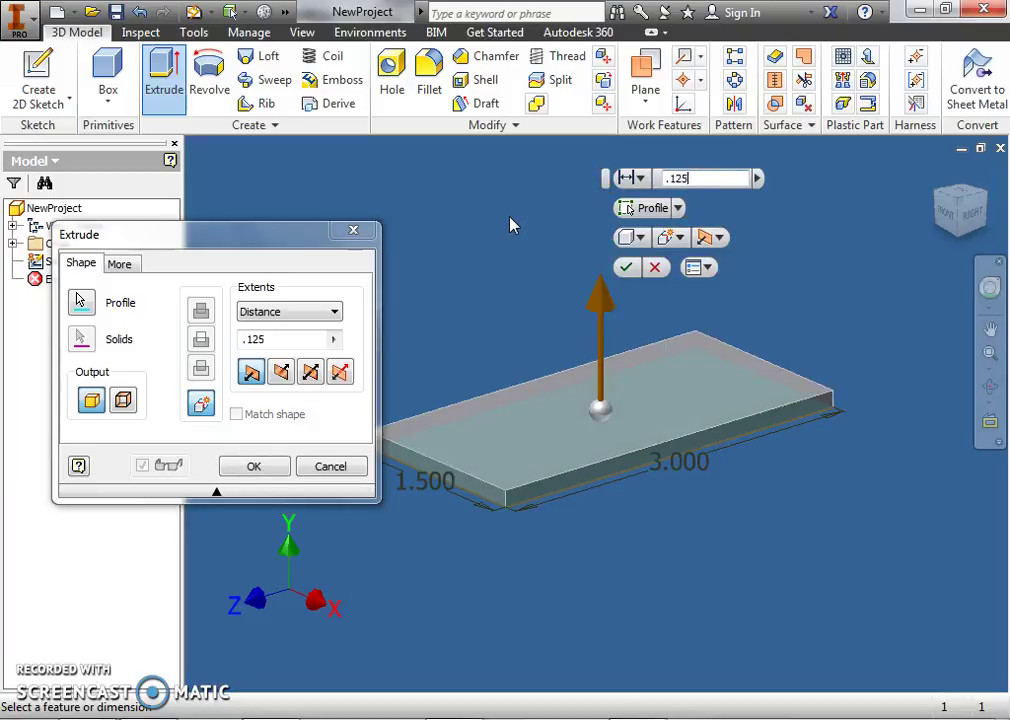
pyautogui.press('BackSpace')
pyautogui.press('BackSpace')
pyautogui.press('BackSpace')
pyautogui.write('5')
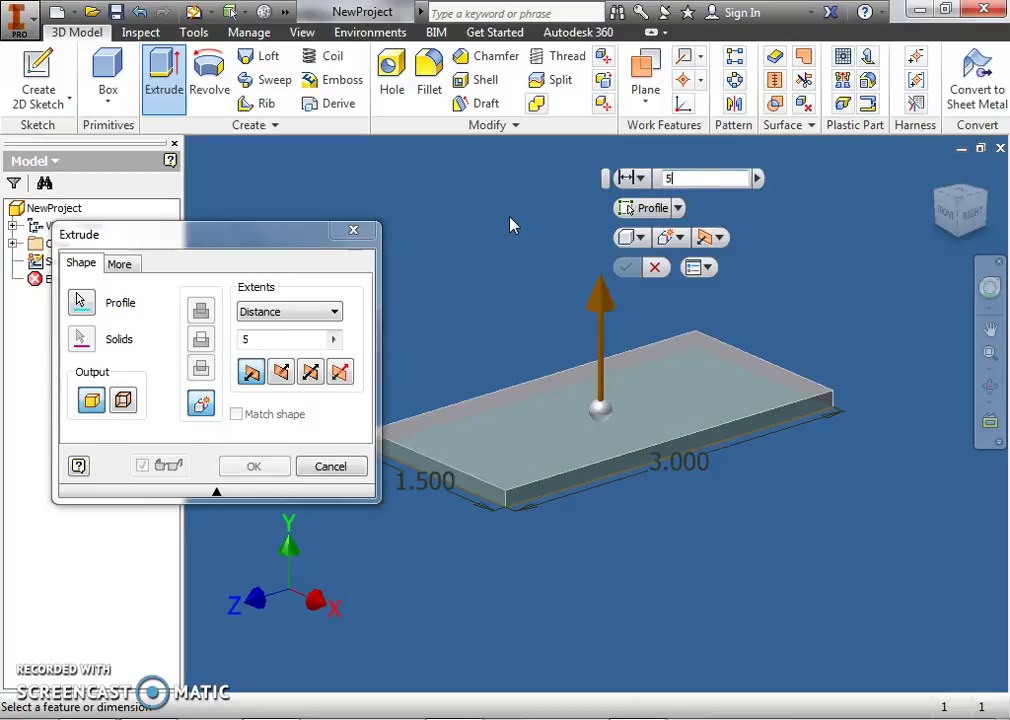
# Step: Reposition the extrusion settings clear of the block preview and complete the extrusion
pyautogui.scroll(-5, 512, 223)
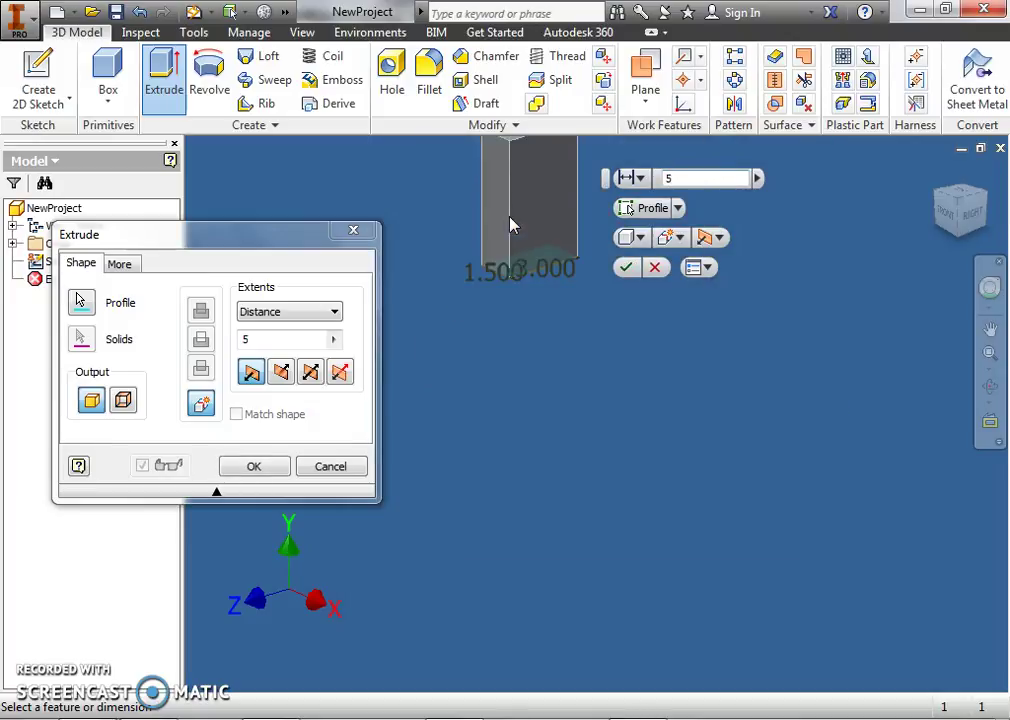
pyautogui.scroll(5, 541, 175)
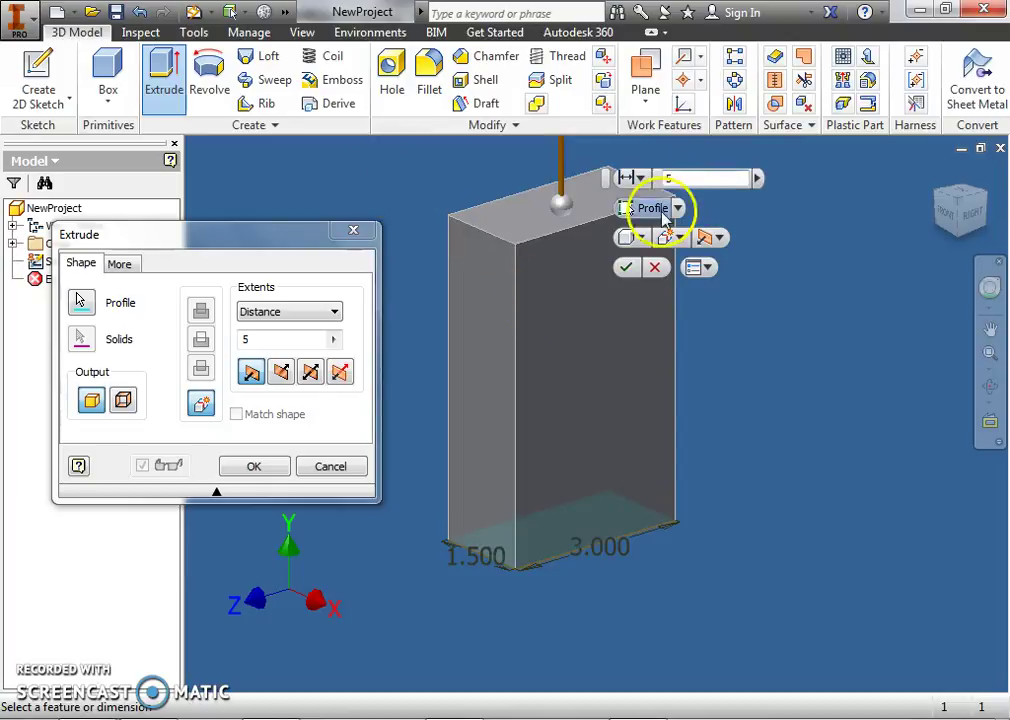
pyautogui.moveTo(611, 176); pyautogui.dragTo(745, 249)
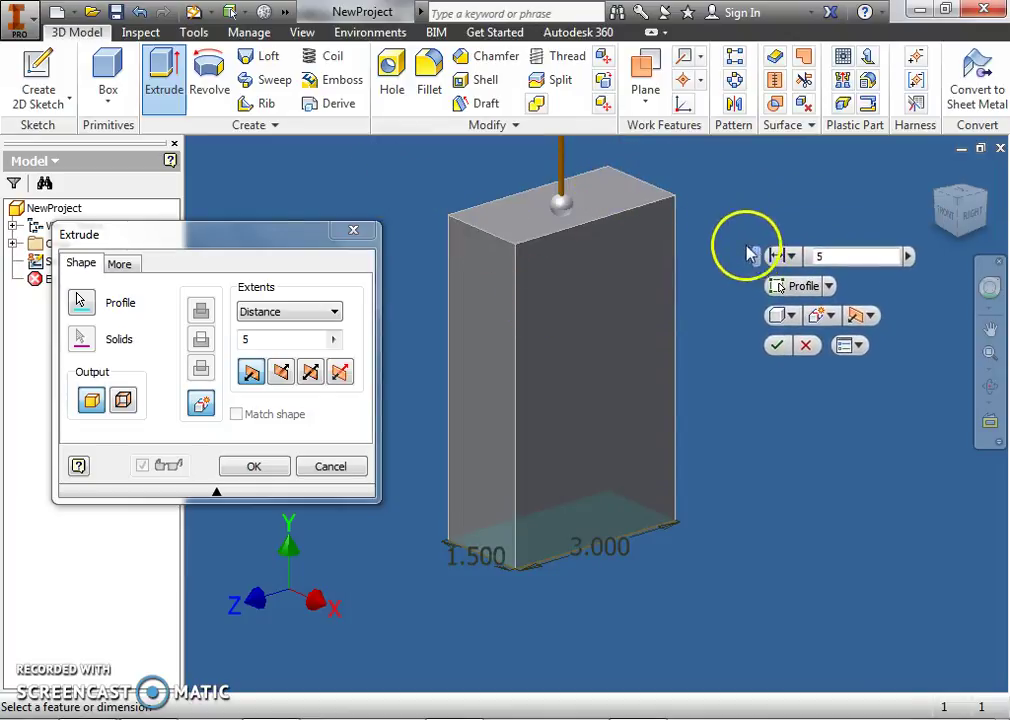
pyautogui.moveTo(204, 239); pyautogui.dragTo(242, 228)
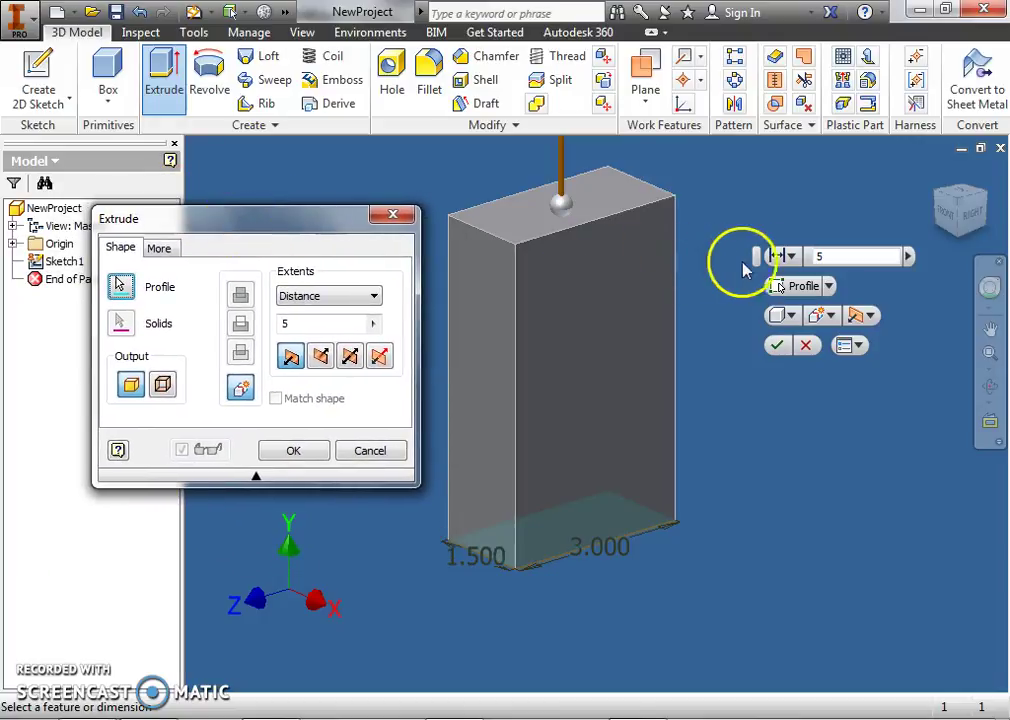
pyautogui.moveTo(757, 253); pyautogui.dragTo(746, 262)
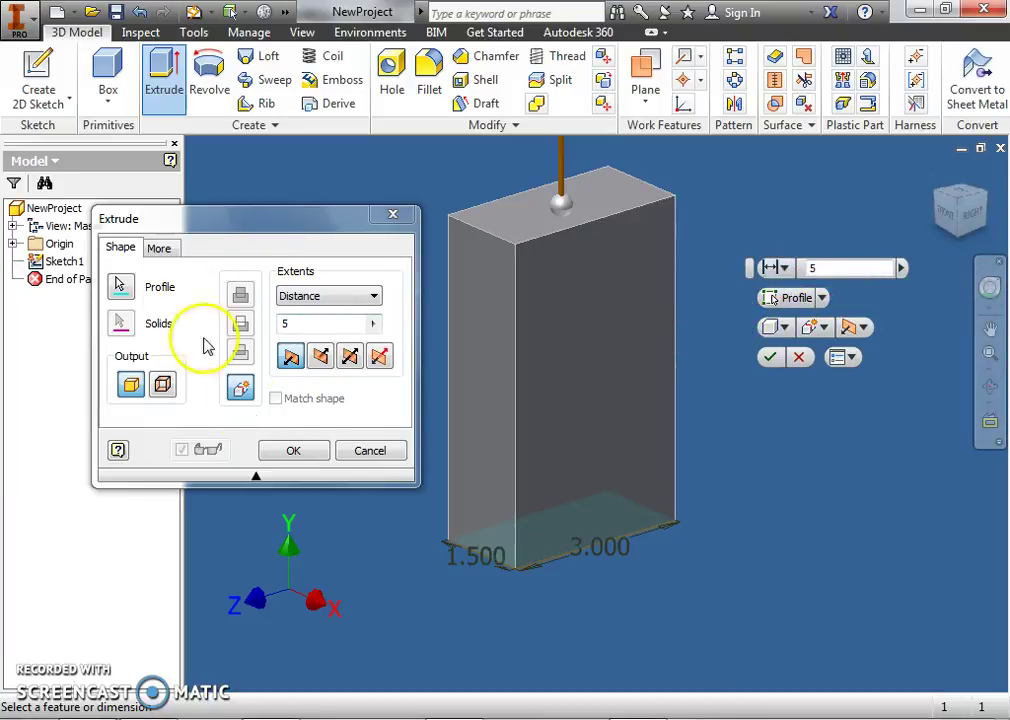
pyautogui.click(294, 453)
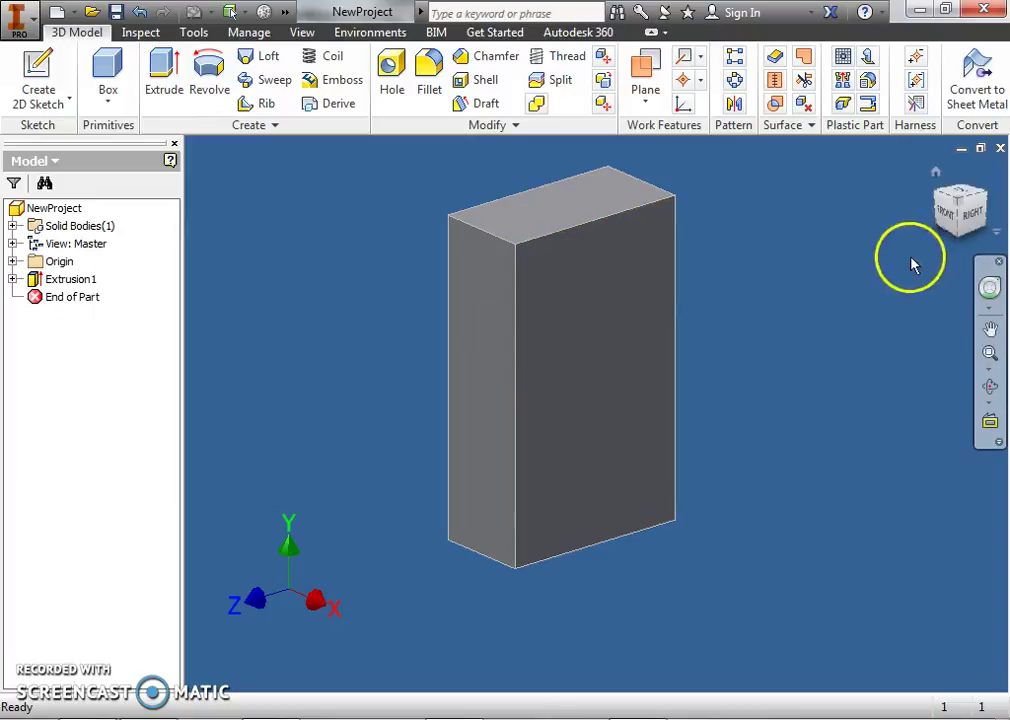
# Step: Edit the block's extrusion from its large side face and set the distance to 4 in
pyautogui.moveTo(955, 212)
pyautogui.mouseDown()
pyautogui.moveTo(935, 192)
pyautogui.moveTo(855, 196)
pyautogui.moveTo(654, 248)
pyautogui.moveTo(550, 472)
pyautogui.moveTo(575, 648)
pyautogui.moveTo(610, 277)
pyautogui.moveTo(724, 334)
pyautogui.moveTo(586, 658)
pyautogui.moveTo(207, 670)
pyautogui.moveTo(286, 360)
pyautogui.moveTo(469, 349)
pyautogui.moveTo(505, 311)
pyautogui.moveTo(559, 352)
pyautogui.mouseUp()
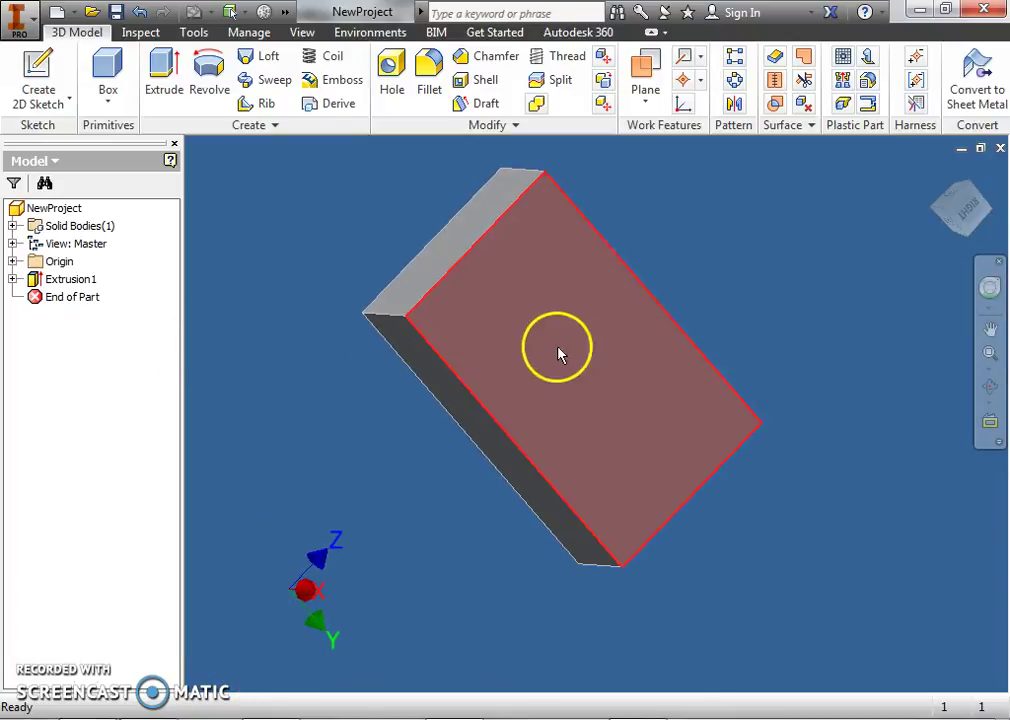
pyautogui.click(548, 362)
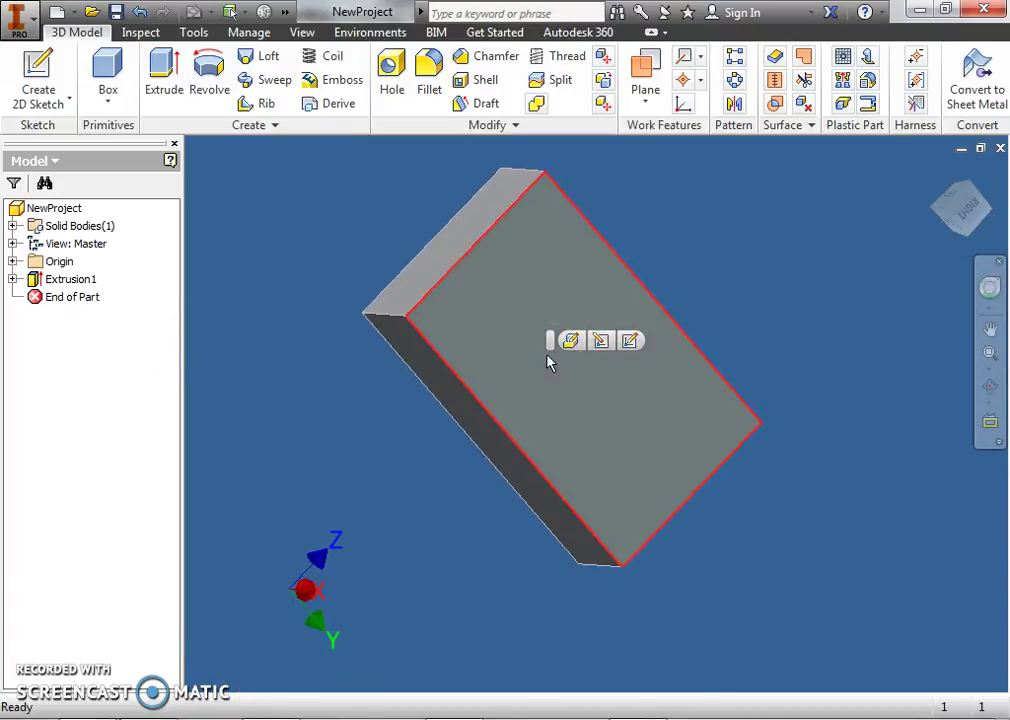
pyautogui.click(491, 316)
pyautogui.click(622, 264)
pyautogui.click(604, 412)
pyautogui.click(555, 355)
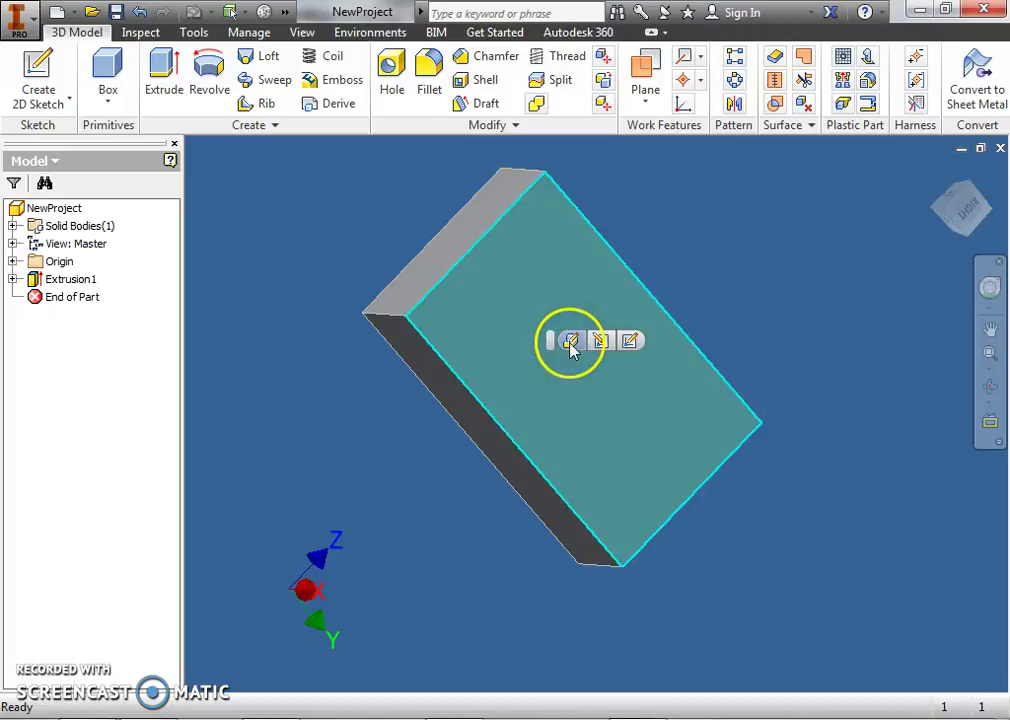
pyautogui.click(569, 343)
pyautogui.click(566, 358)
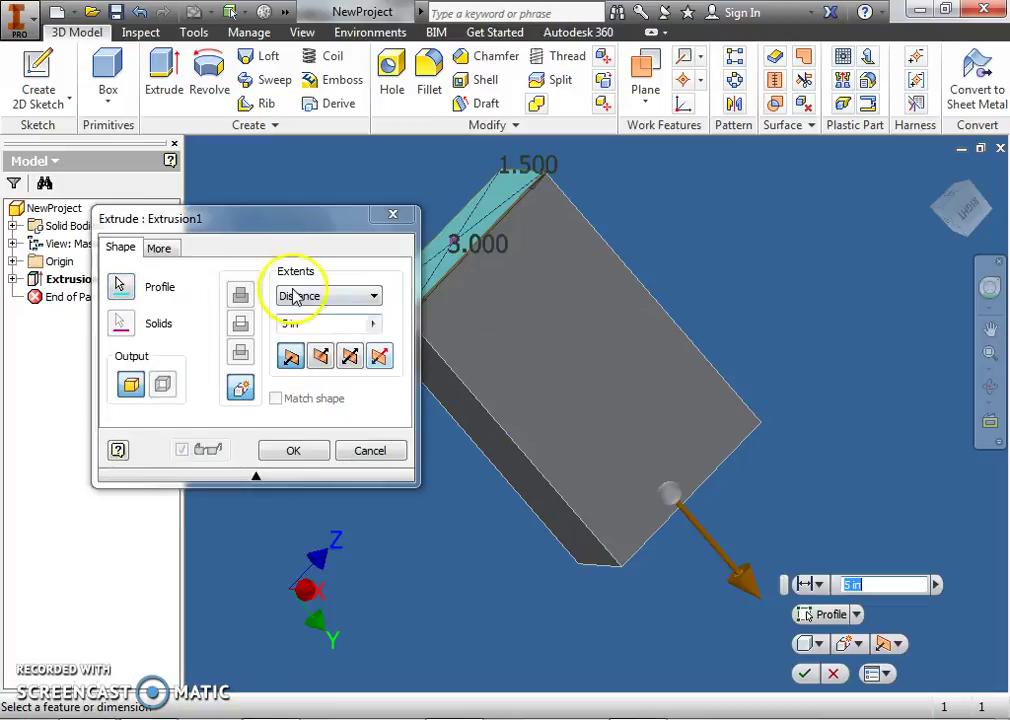
pyautogui.moveTo(290, 324); pyautogui.dragTo(274, 325)
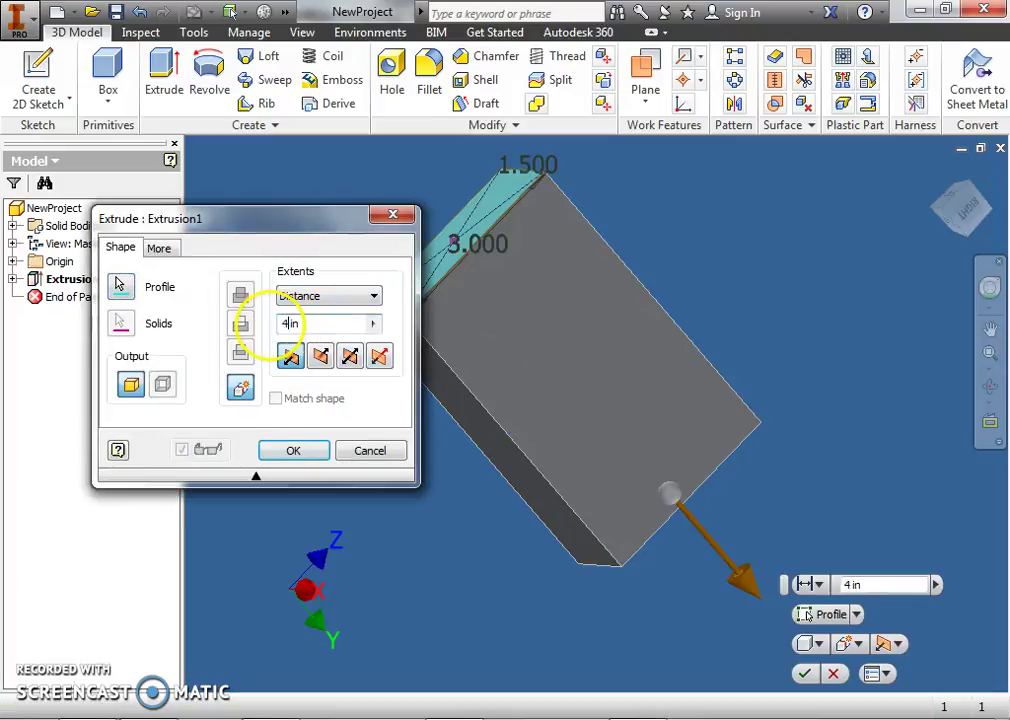
pyautogui.write('4')
pyautogui.press('Return')
pyautogui.click(550, 315)
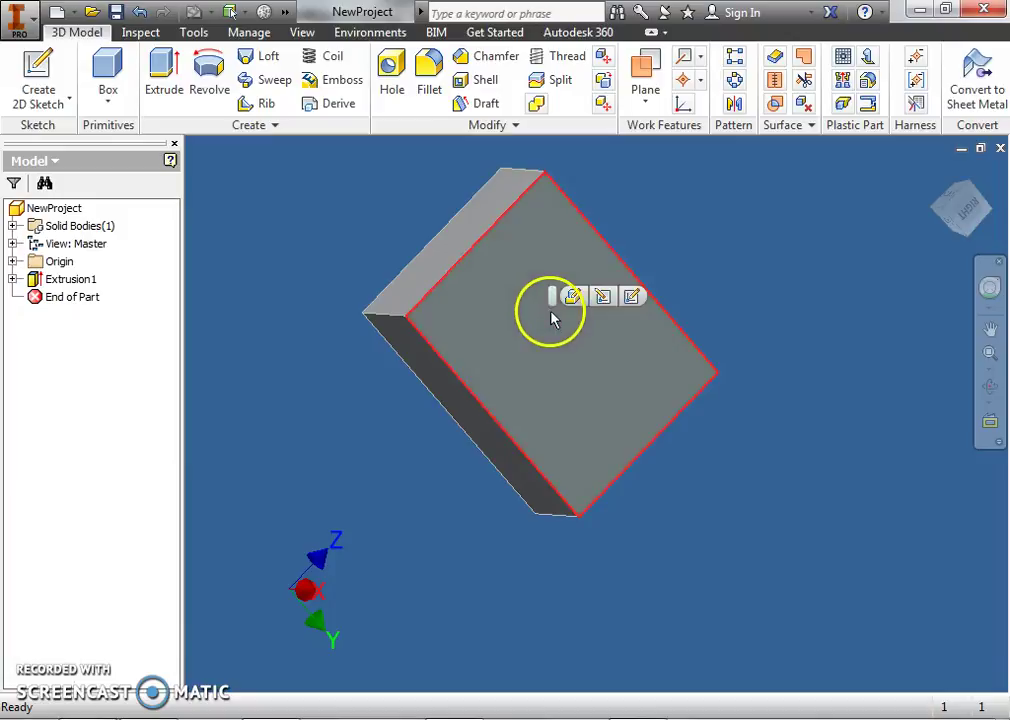
# Step: Create a sketch on the block's large side face, draw an upright ellipse around the middle of the face, and finish the sketch
pyautogui.click(630, 298)
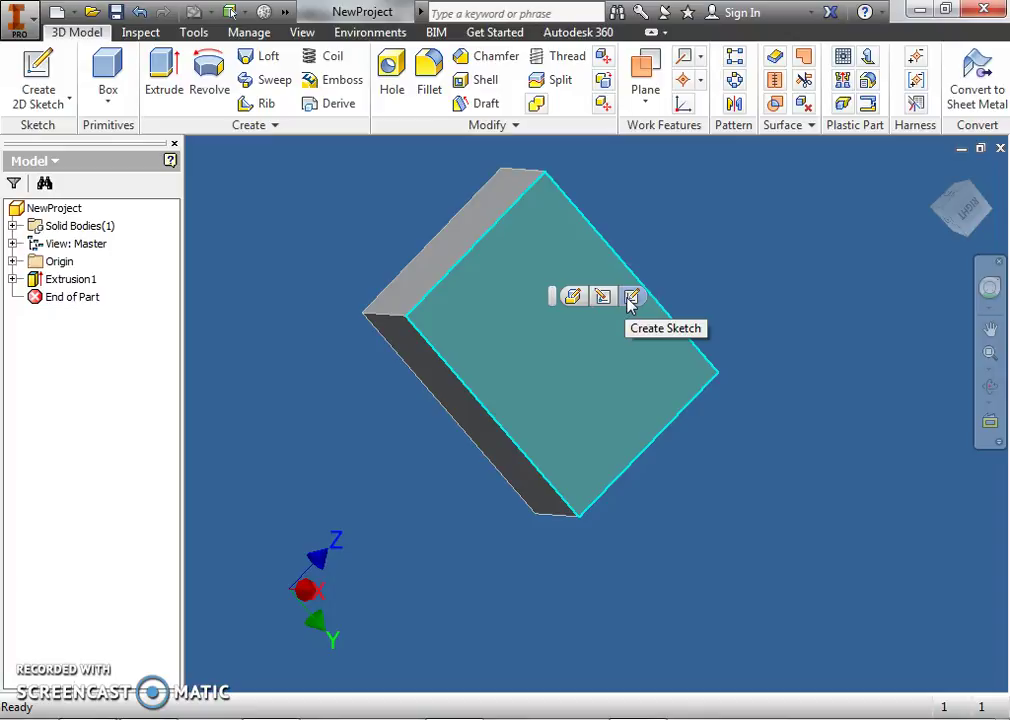
pyautogui.click(604, 331)
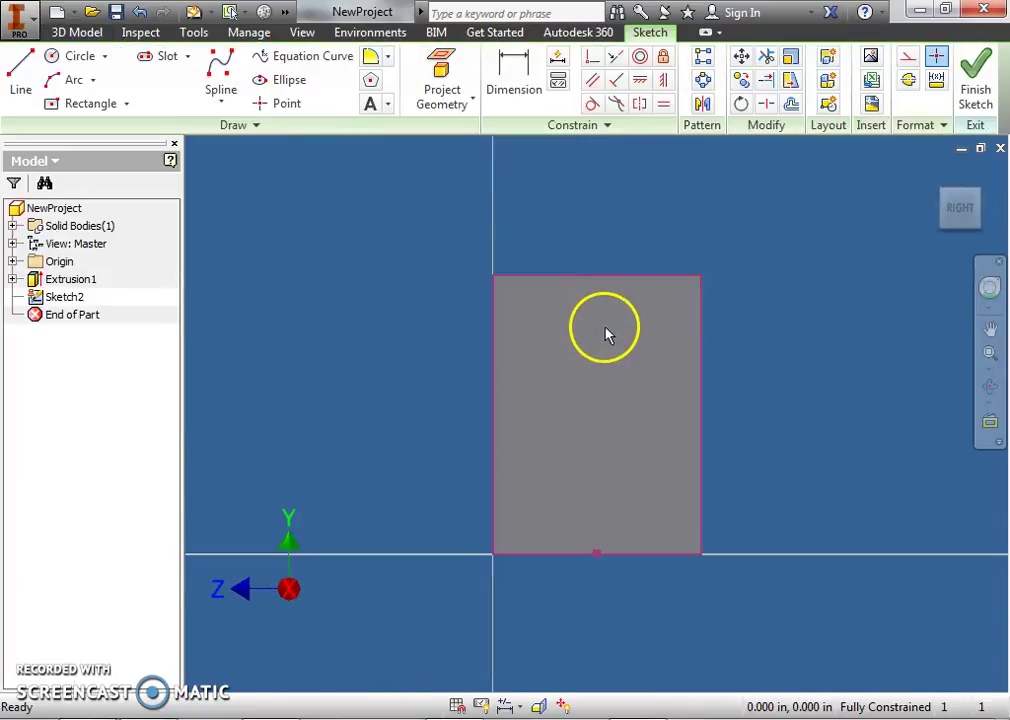
pyautogui.click(264, 86)
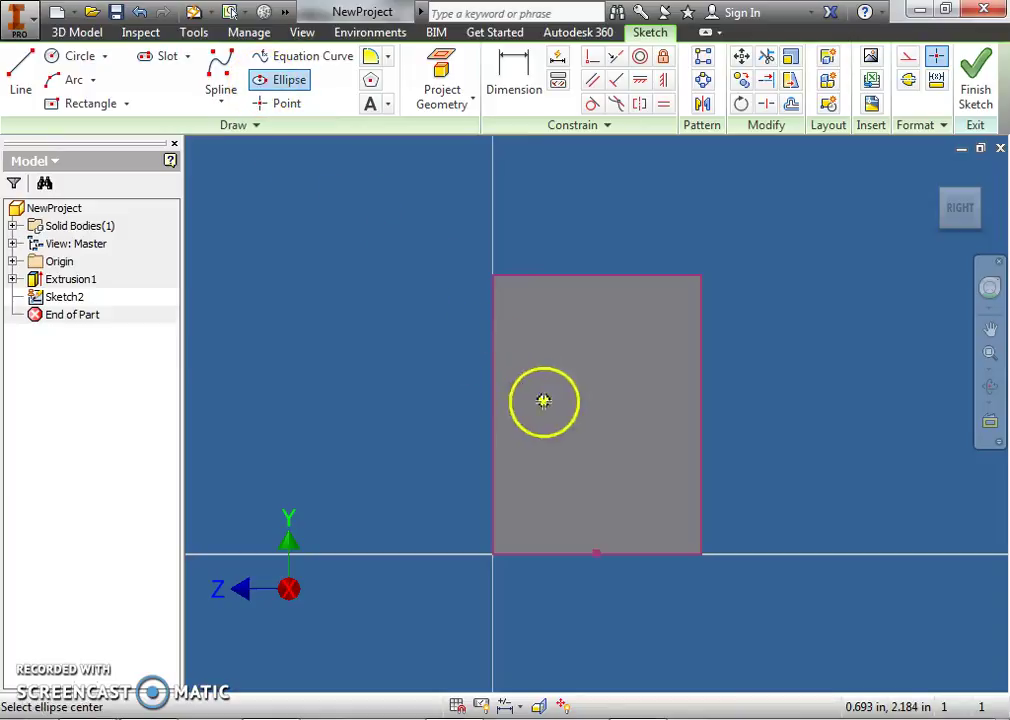
pyautogui.click(598, 412)
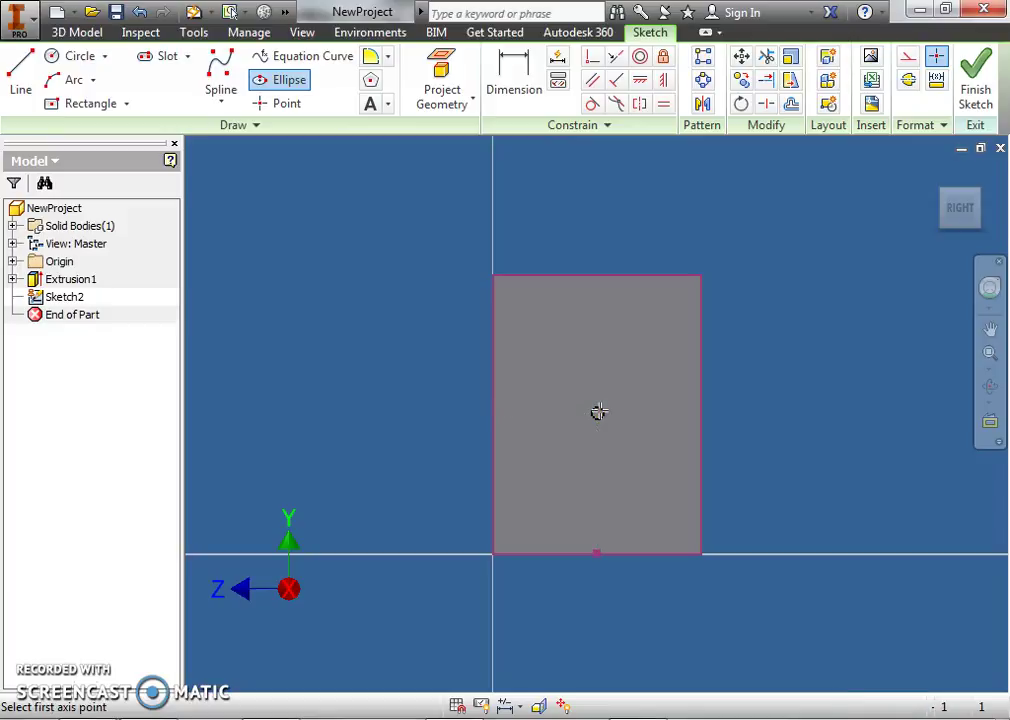
pyautogui.click(595, 348)
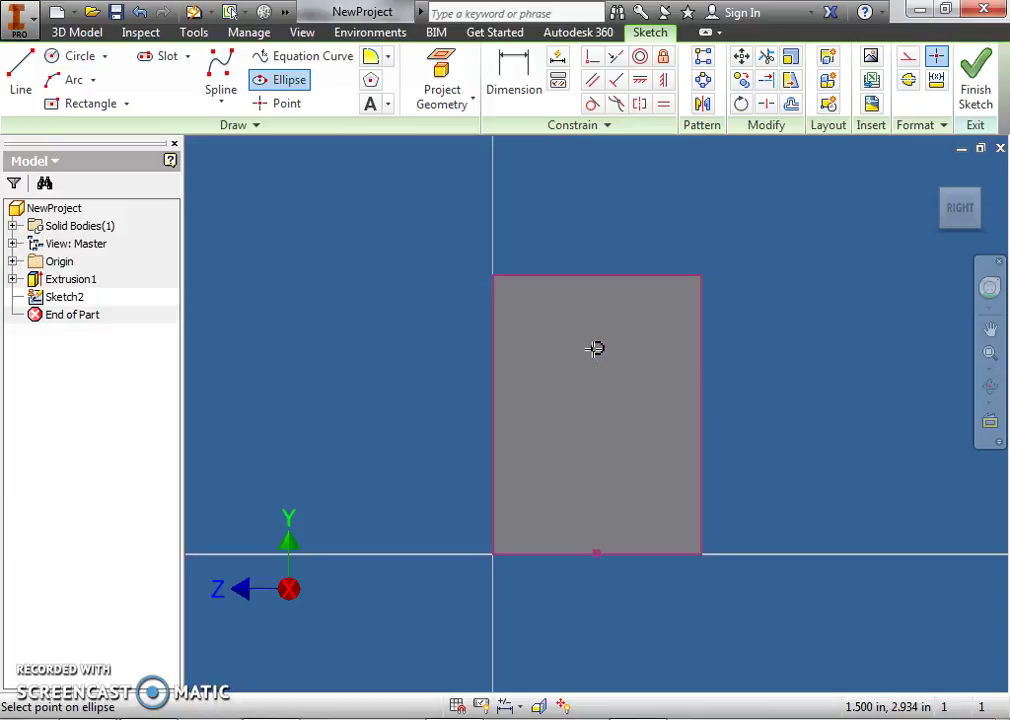
pyautogui.click(562, 394)
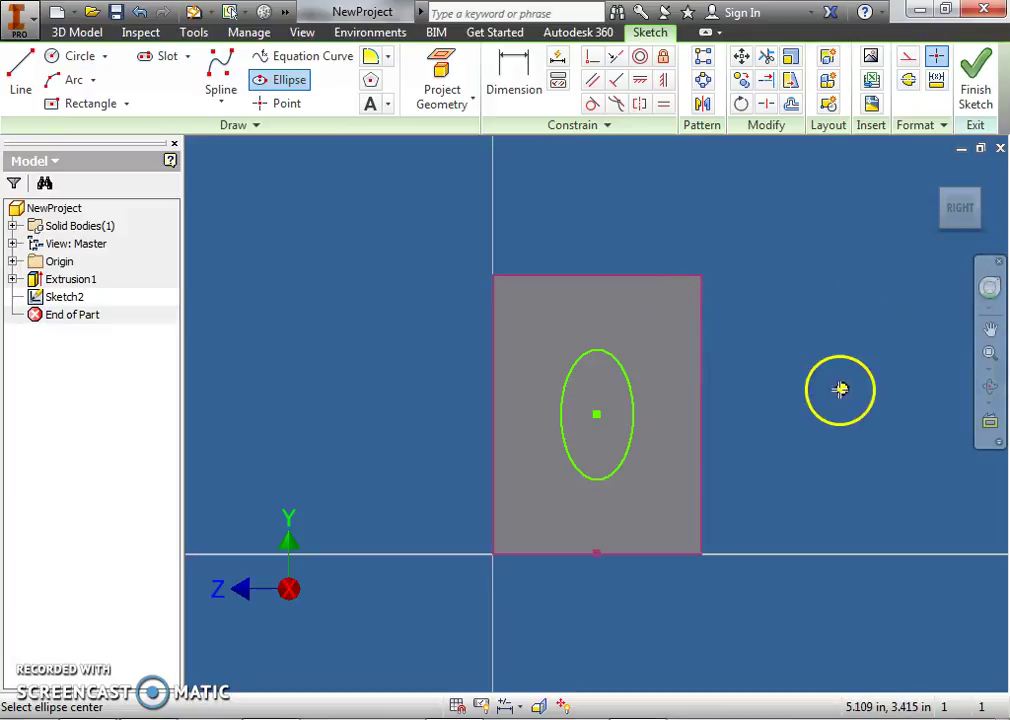
pyautogui.rightClick(778, 357)
pyautogui.click(840, 358)
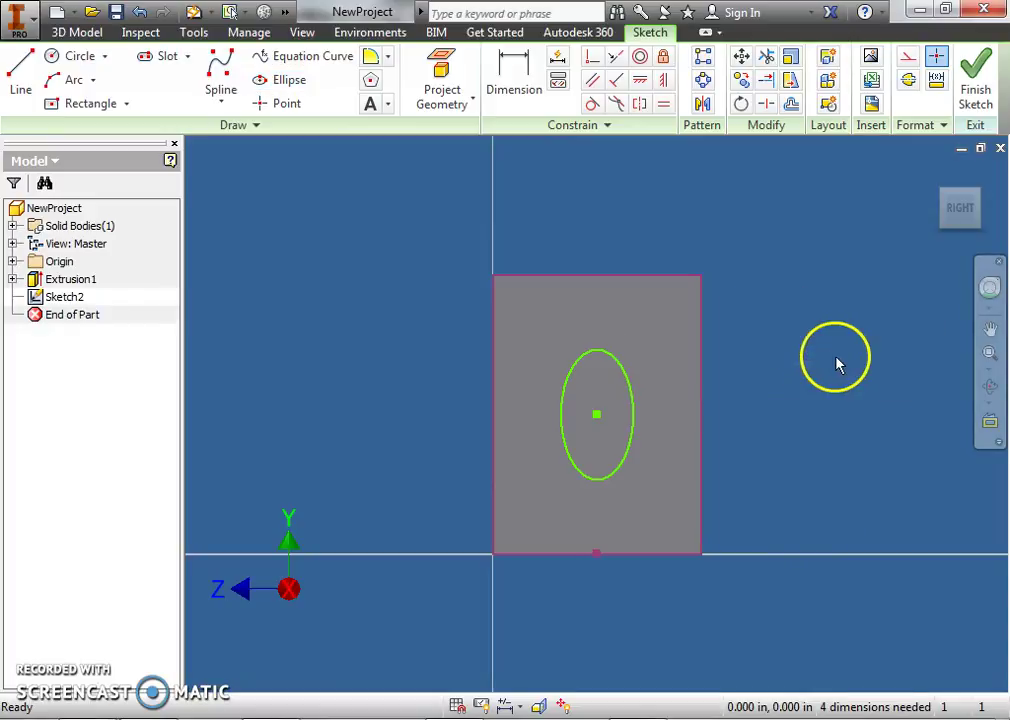
pyautogui.click(978, 78)
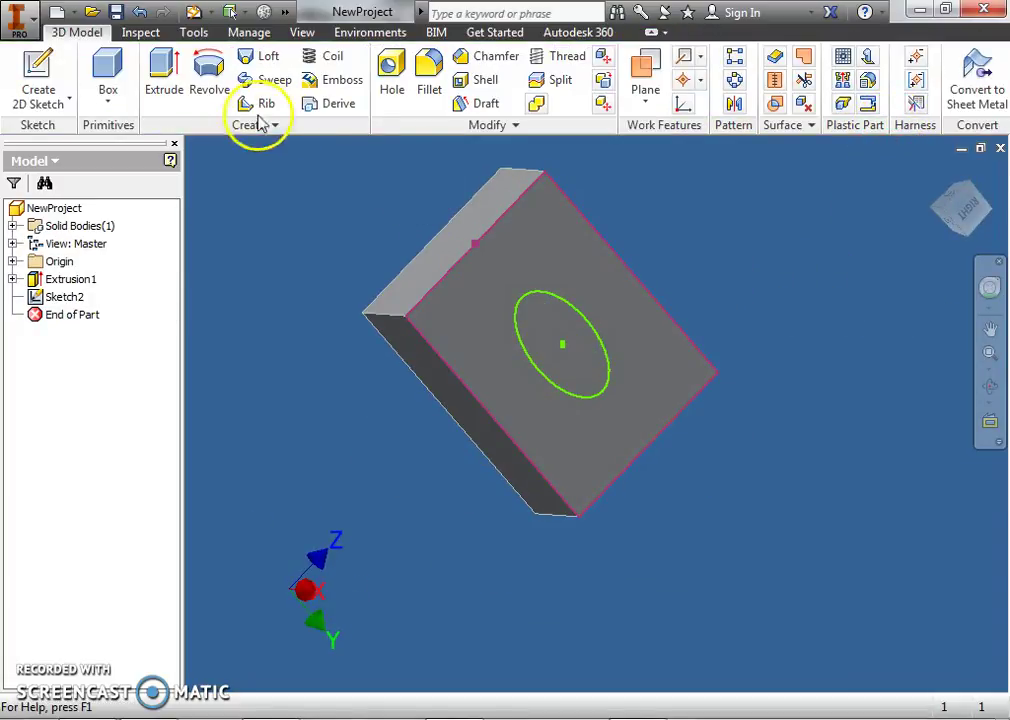
# Step: Extrude the ellipse profile as a cut through the block with a distance of 5 in
pyautogui.click(160, 92)
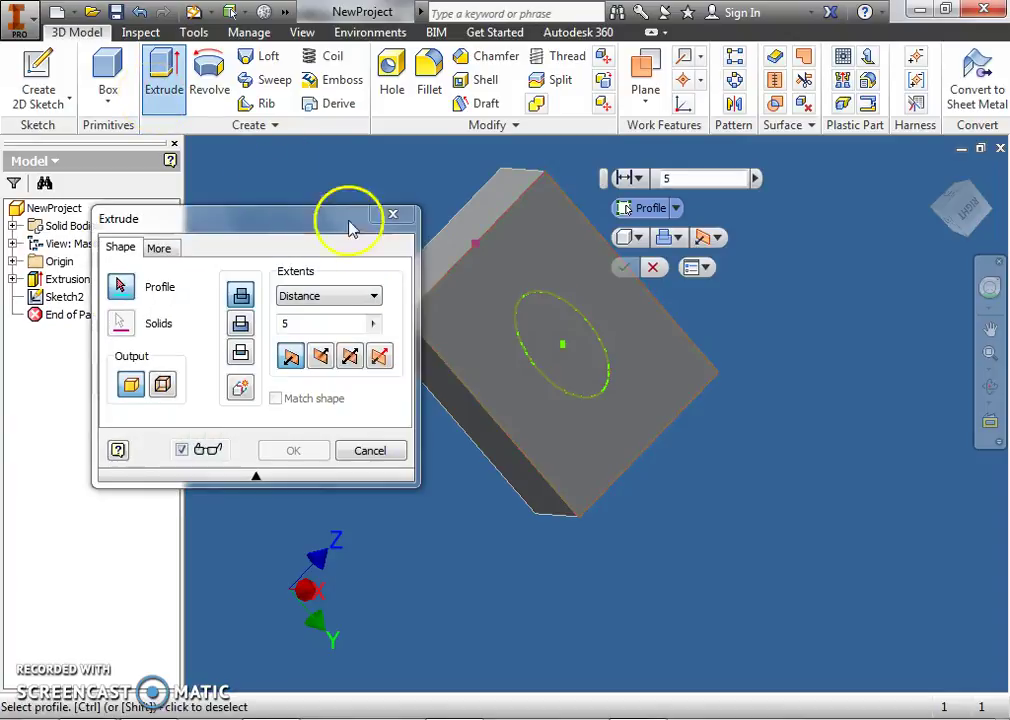
pyautogui.click(577, 371)
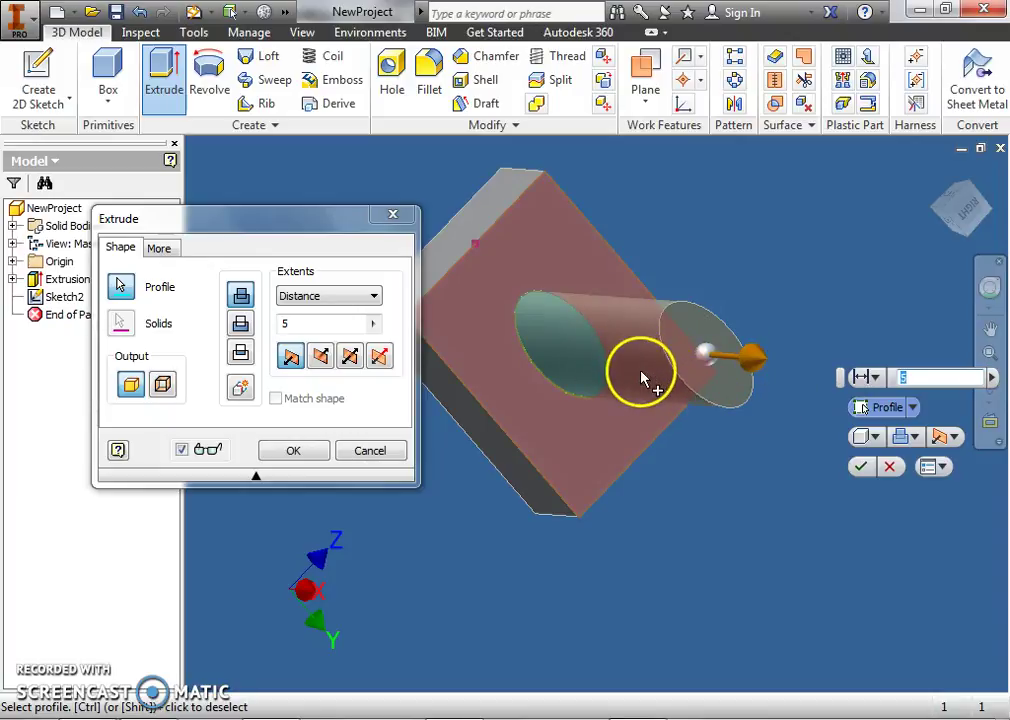
pyautogui.moveTo(965, 200); pyautogui.dragTo(925, 222)
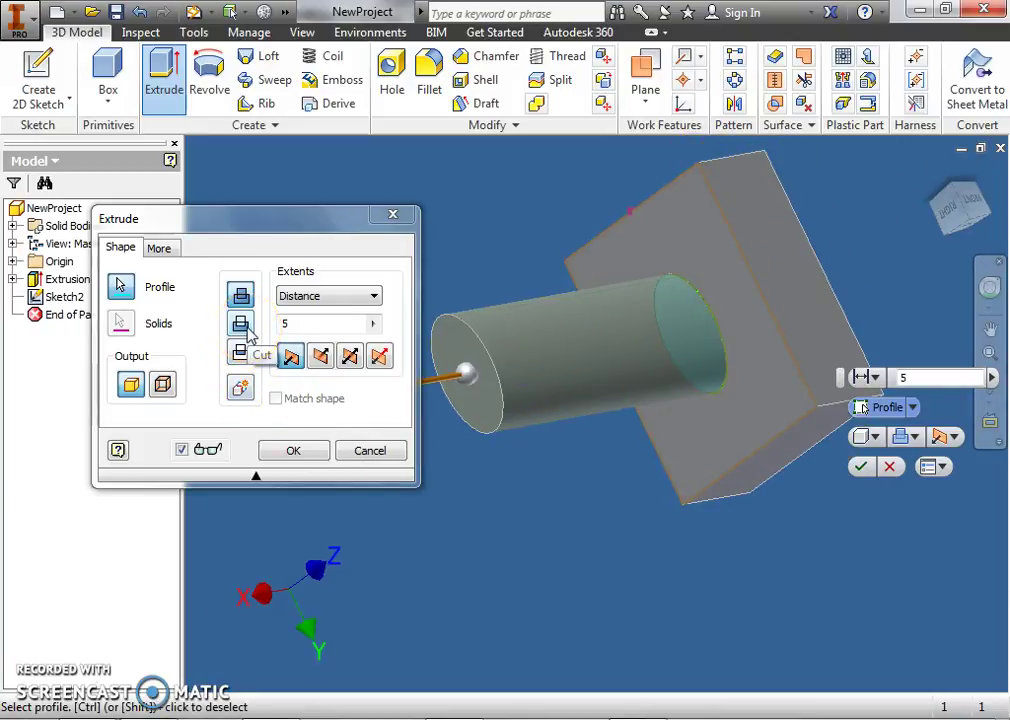
pyautogui.click(914, 437)
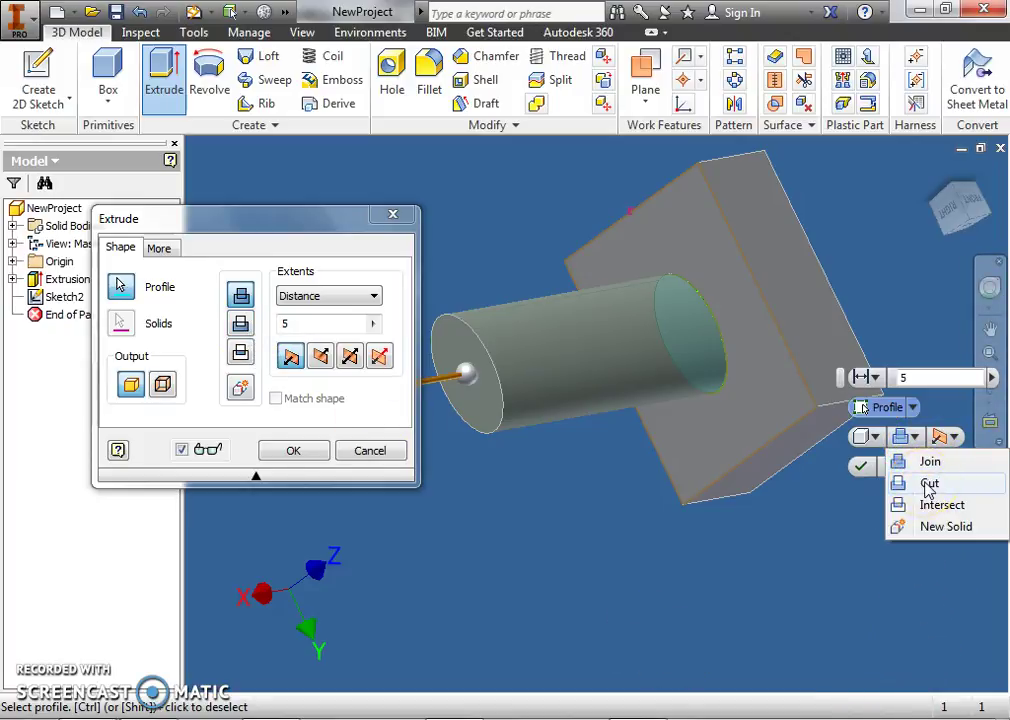
pyautogui.click(929, 484)
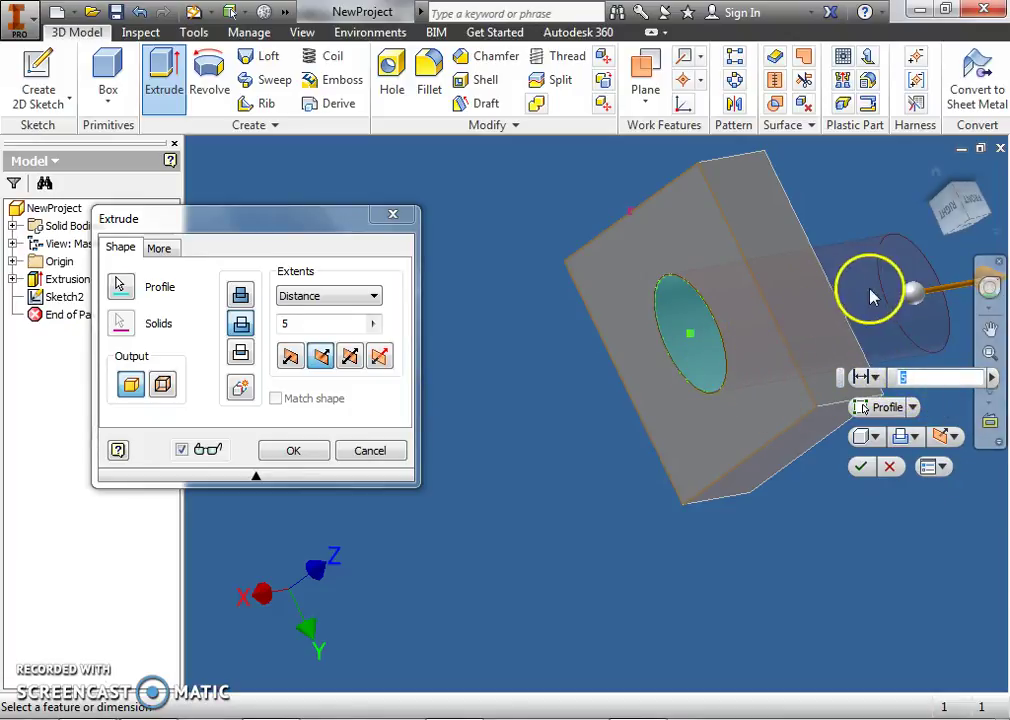
pyautogui.click(862, 468)
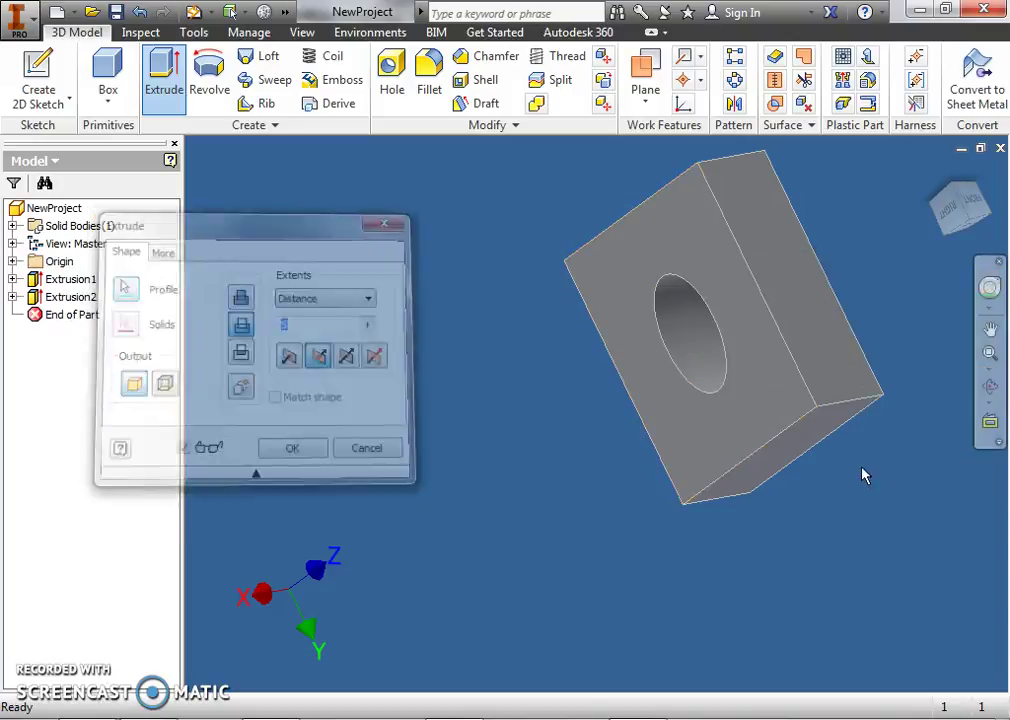
# Step: Edit Sketch1 of the base extrusion, set the rectangle's long side to 3.25 in, and finish the sketch
pyautogui.moveTo(963, 222)
pyautogui.mouseDown()
pyautogui.moveTo(210, 185)
pyautogui.moveTo(228, 198)
pyautogui.moveTo(203, 259)
pyautogui.moveTo(240, 208)
pyautogui.moveTo(239, 149)
pyautogui.moveTo(212, 160)
pyautogui.mouseUp()
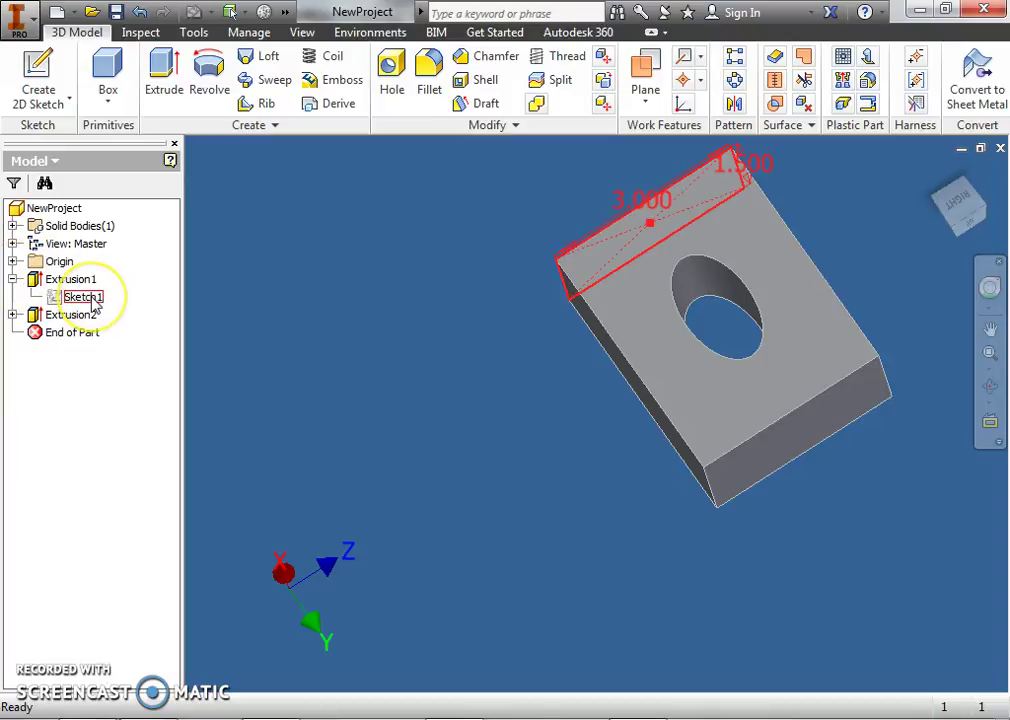
pyautogui.rightClick(94, 302)
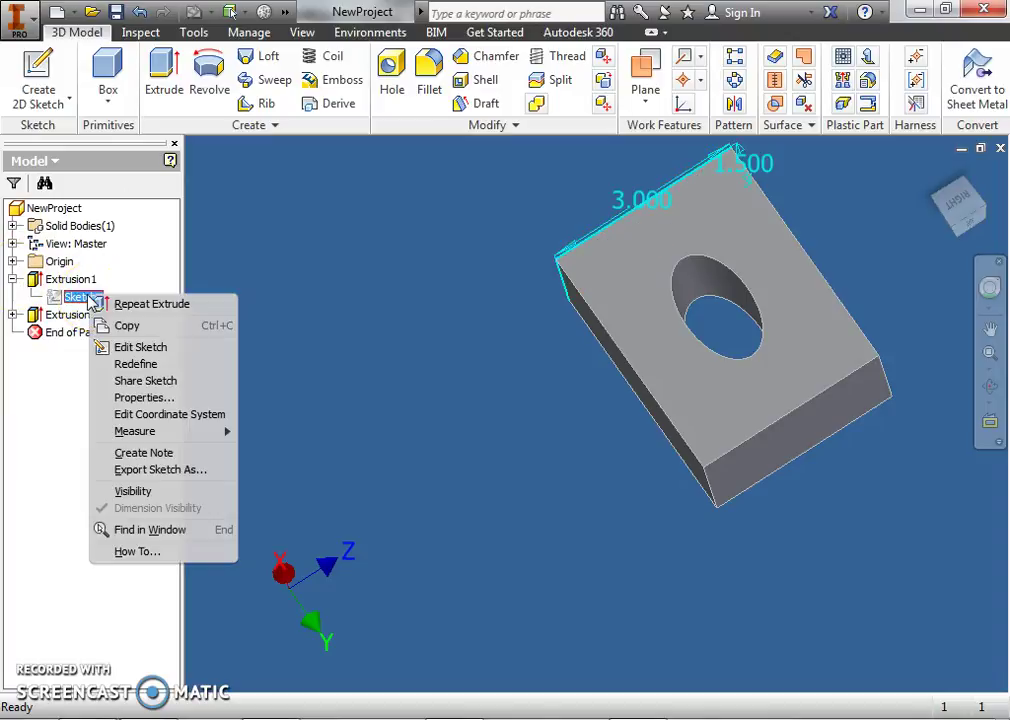
pyautogui.click(132, 348)
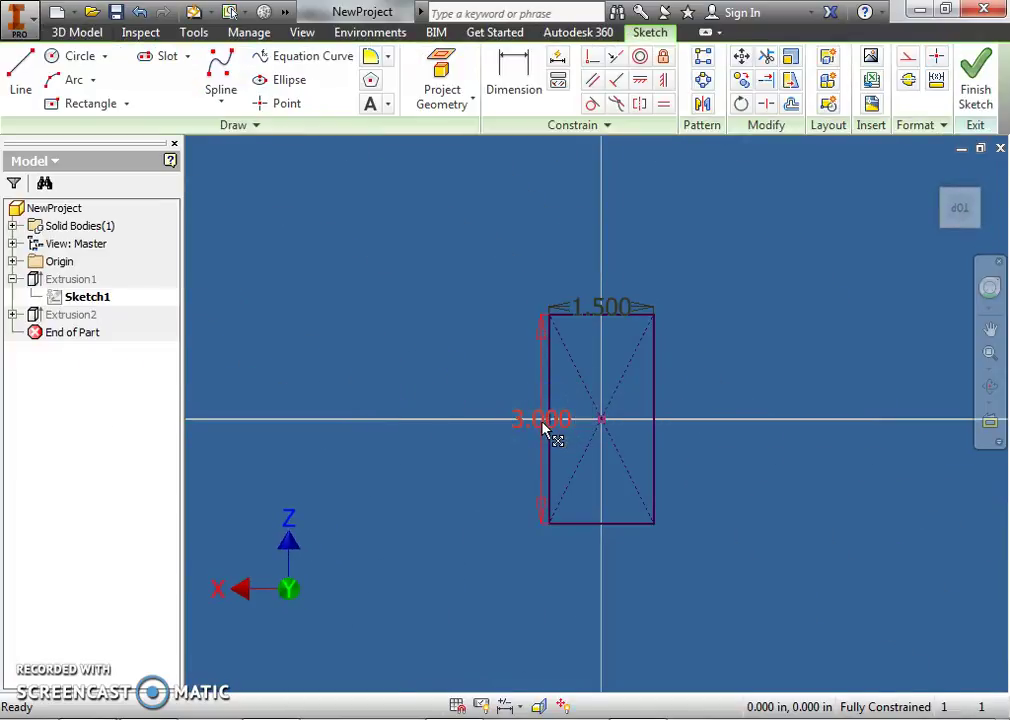
pyautogui.doubleClick(543, 424)
pyautogui.click(474, 496)
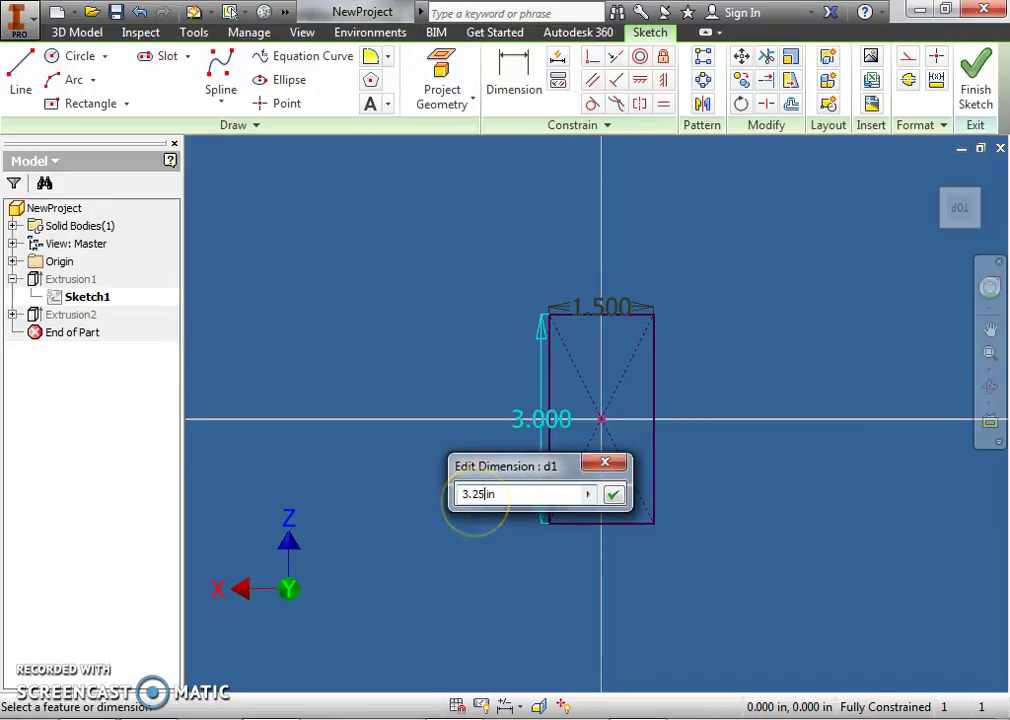
pyautogui.click(612, 495)
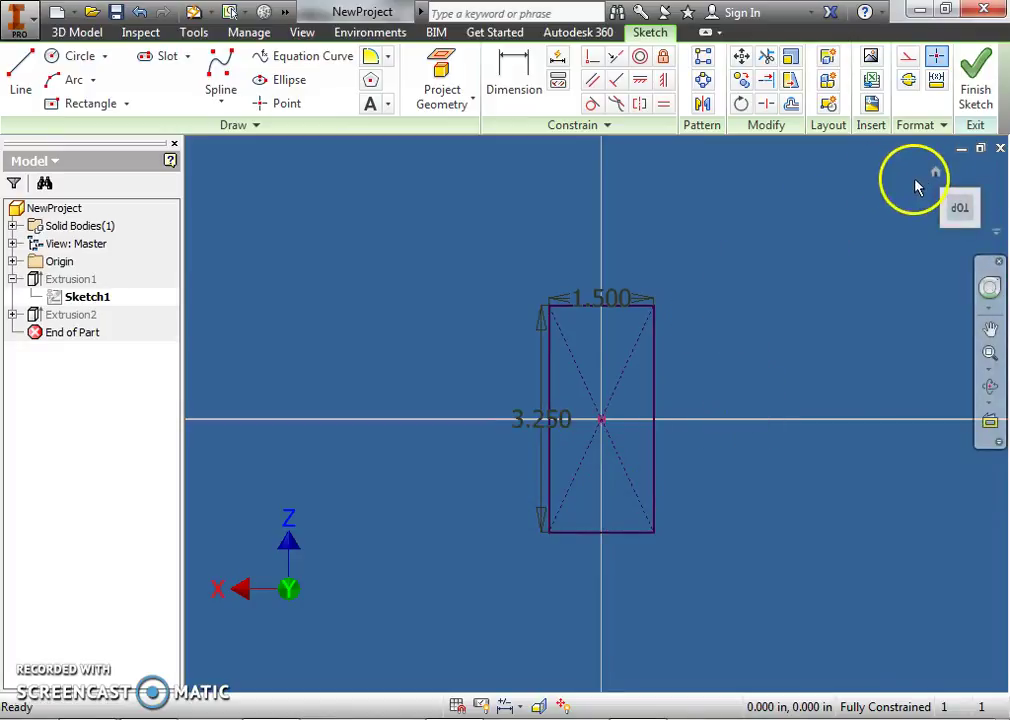
pyautogui.click(975, 95)
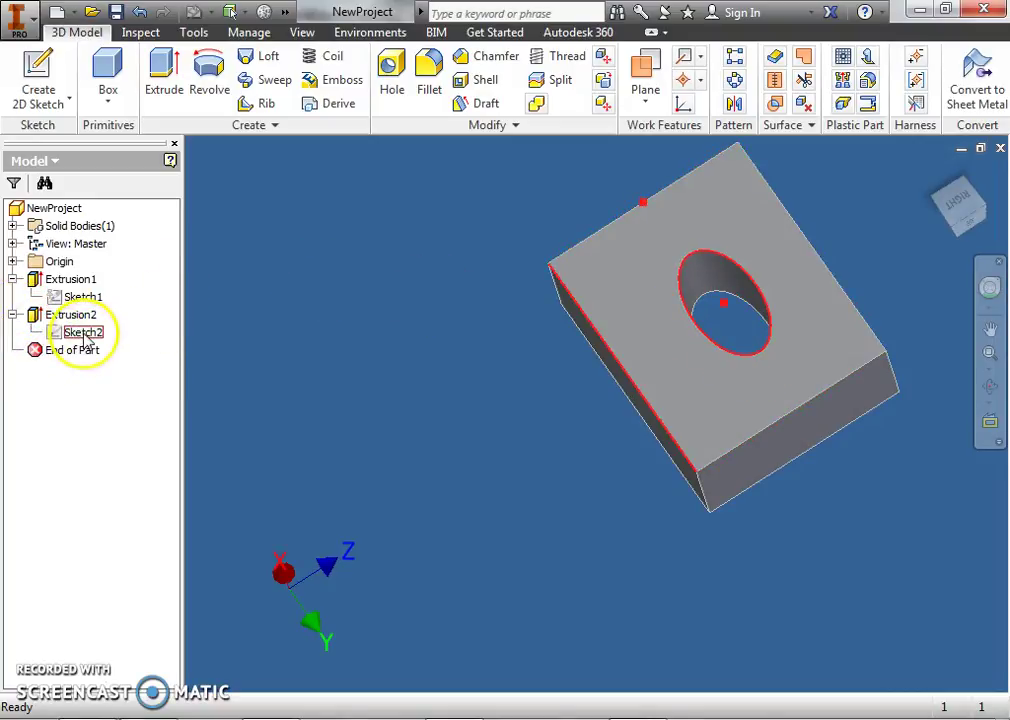
# Step: Edit Sketch2 of the elliptical cut, stretch the ellipse vertically toward the face's upper and lower edges, and finish the sketch
pyautogui.click(85, 336)
pyautogui.rightClick(82, 336)
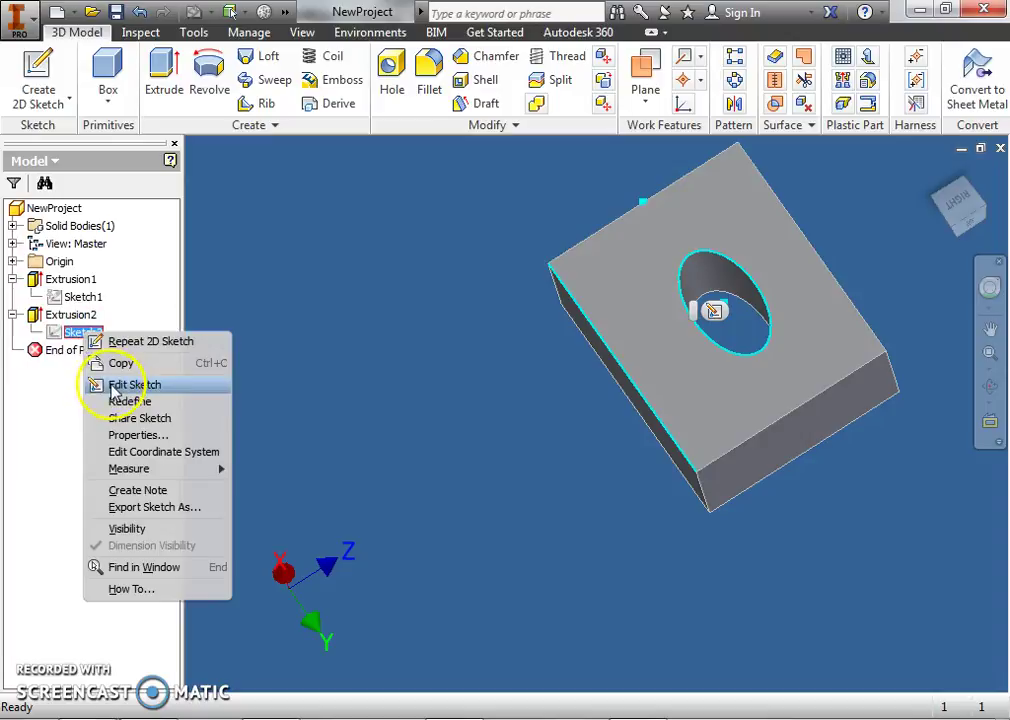
pyautogui.click(110, 380)
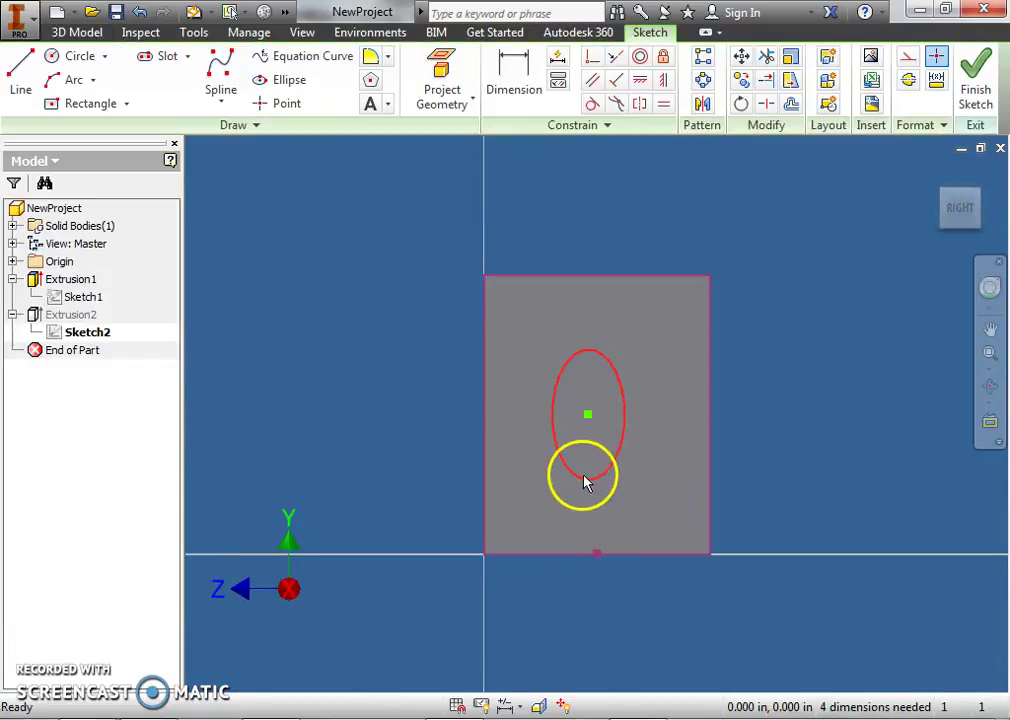
pyautogui.moveTo(586, 481); pyautogui.dragTo(588, 515)
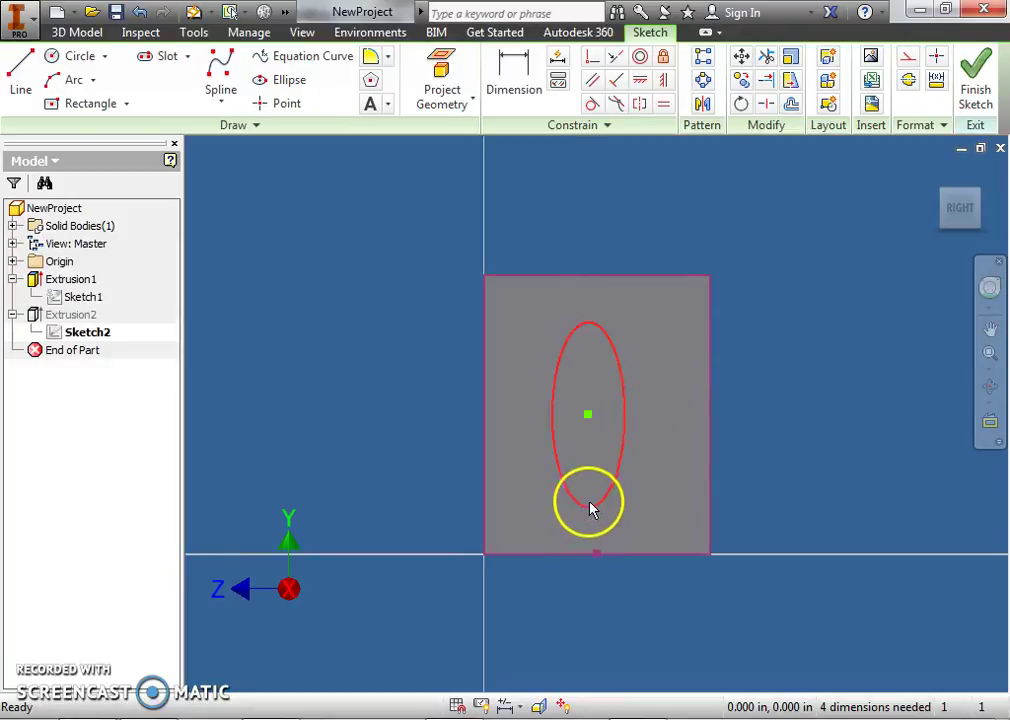
pyautogui.moveTo(591, 512)
pyautogui.mouseDown()
pyautogui.moveTo(604, 473)
pyautogui.moveTo(603, 515)
pyautogui.mouseUp()
pyautogui.click(977, 96)
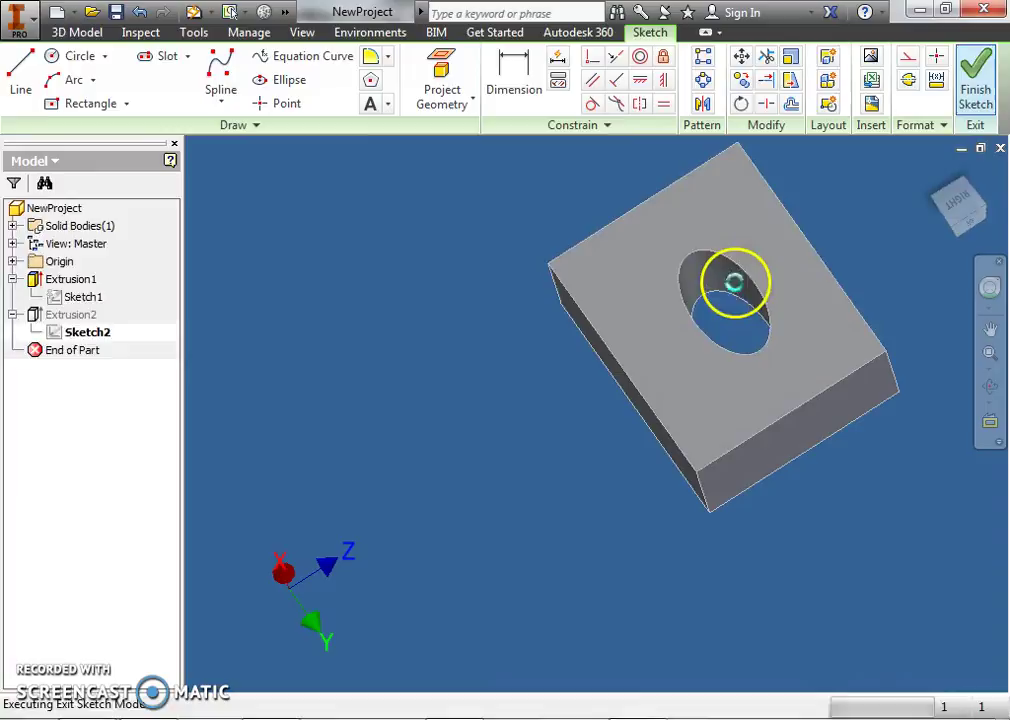
# Step: Reopen Sketch2 of the elliptical cut for editing
pyautogui.moveTo(950, 220)
pyautogui.mouseDown()
pyautogui.moveTo(947, 208)
pyautogui.moveTo(931, 266)
pyautogui.moveTo(972, 230)
pyautogui.moveTo(960, 215)
pyautogui.mouseUp()
pyautogui.moveTo(205, 185)
pyautogui.keyDown('shift'); pyautogui.mouseDown(button='middle')
pyautogui.moveTo(726, 189)
pyautogui.moveTo(706, 379)
pyautogui.moveTo(868, 255)
pyautogui.moveTo(760, 308)
pyautogui.moveTo(816, 433)
pyautogui.moveTo(796, 451)
pyautogui.moveTo(924, 214)
pyautogui.mouseUp(button='middle'); pyautogui.keyUp('shift')
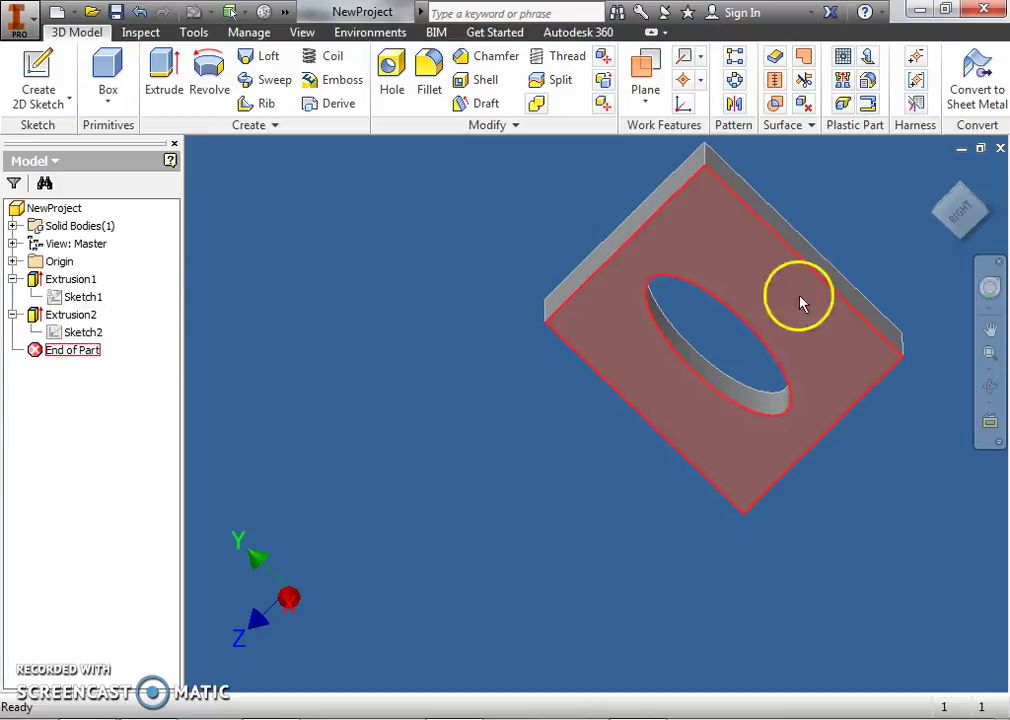
pyautogui.click(97, 340)
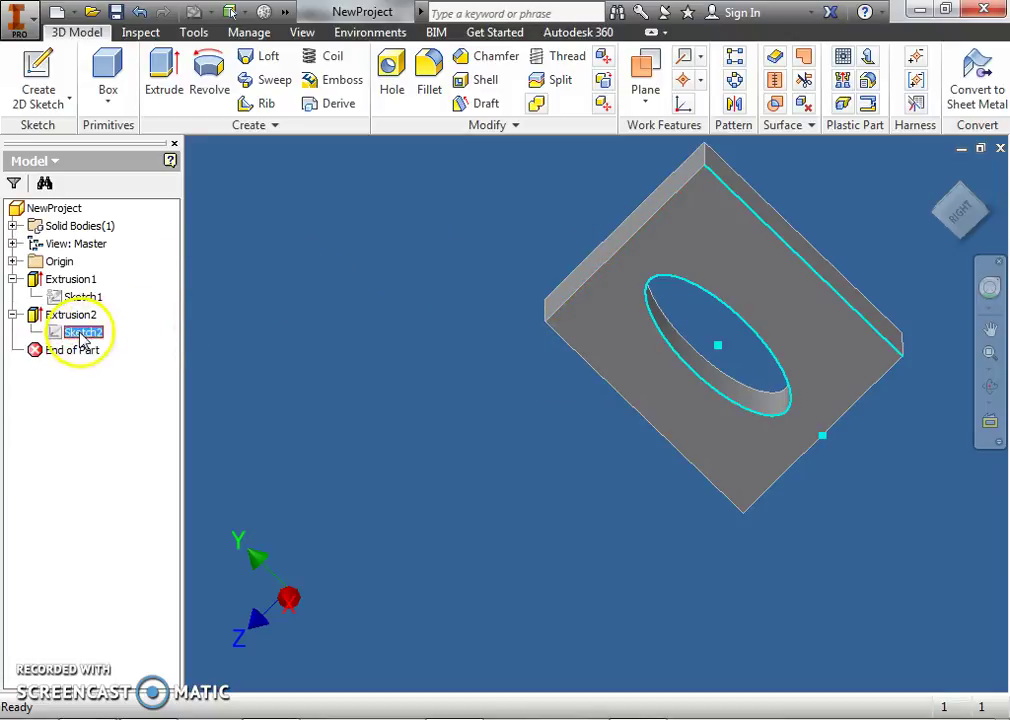
pyautogui.rightClick(84, 336)
pyautogui.click(112, 383)
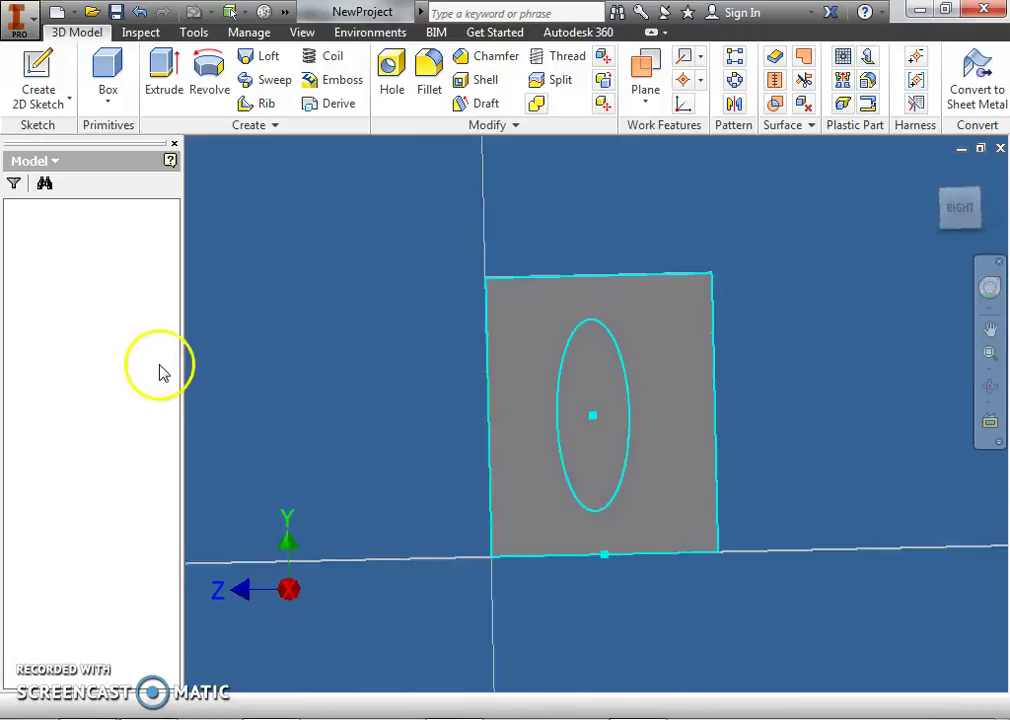
# Step: Draw four small center-point circles around the ellipse, one near each corner of the face
pyautogui.click(62, 56)
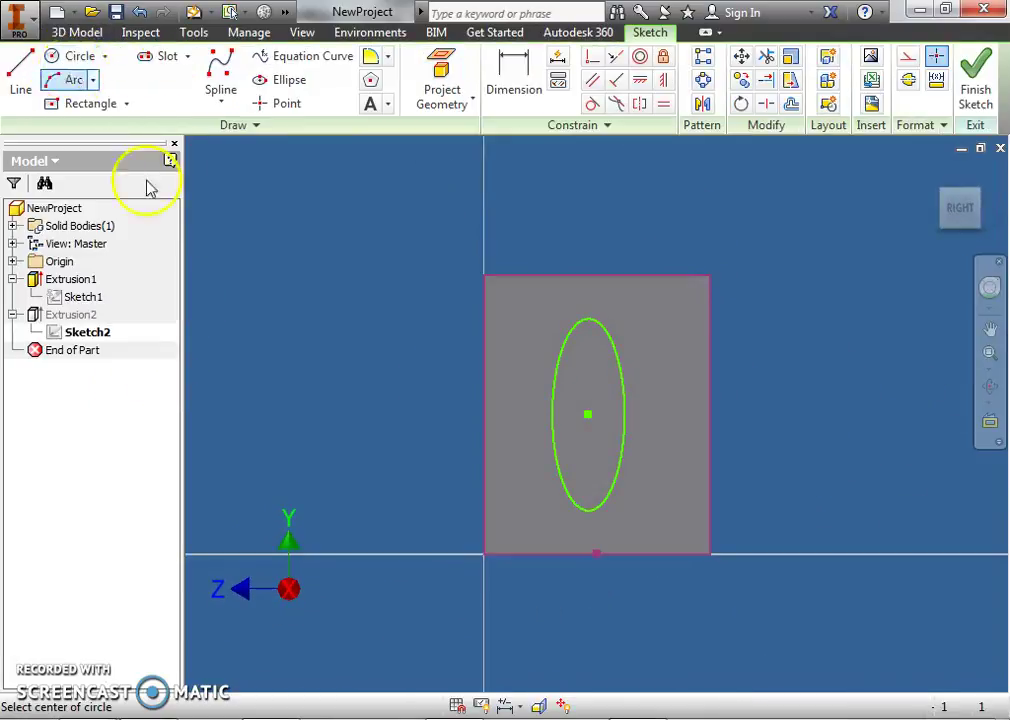
pyautogui.click(516, 300)
pyautogui.click(507, 316)
pyautogui.click(672, 302)
pyautogui.click(656, 304)
pyautogui.click(679, 526)
pyautogui.click(654, 526)
pyautogui.click(516, 527)
pyautogui.click(526, 511)
pyautogui.rightClick(419, 432)
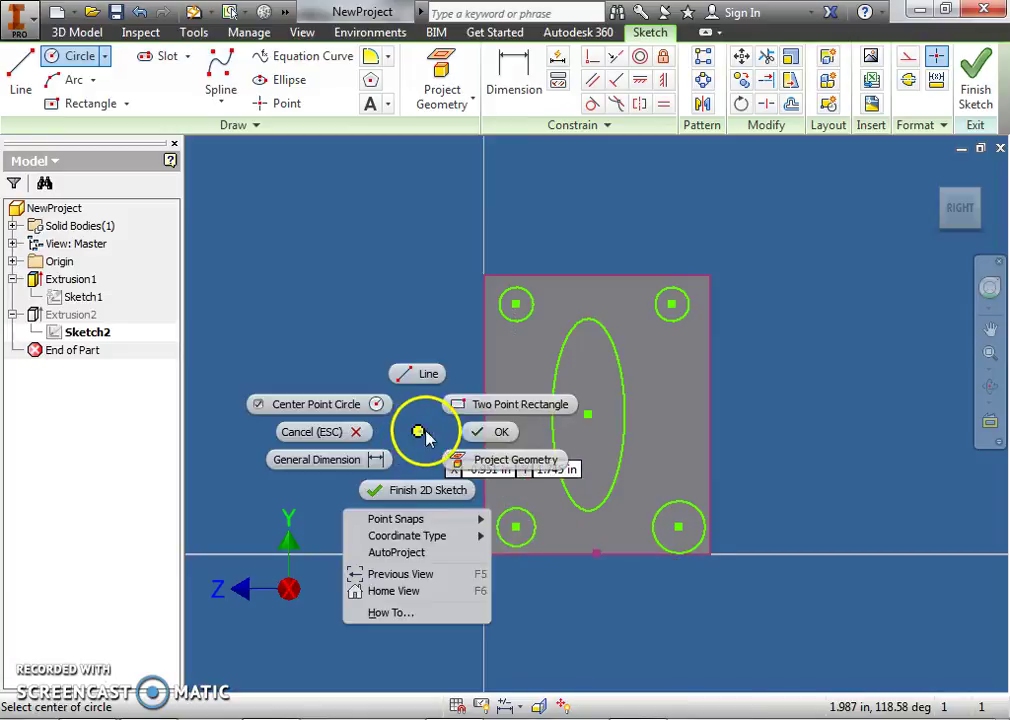
pyautogui.click(478, 431)
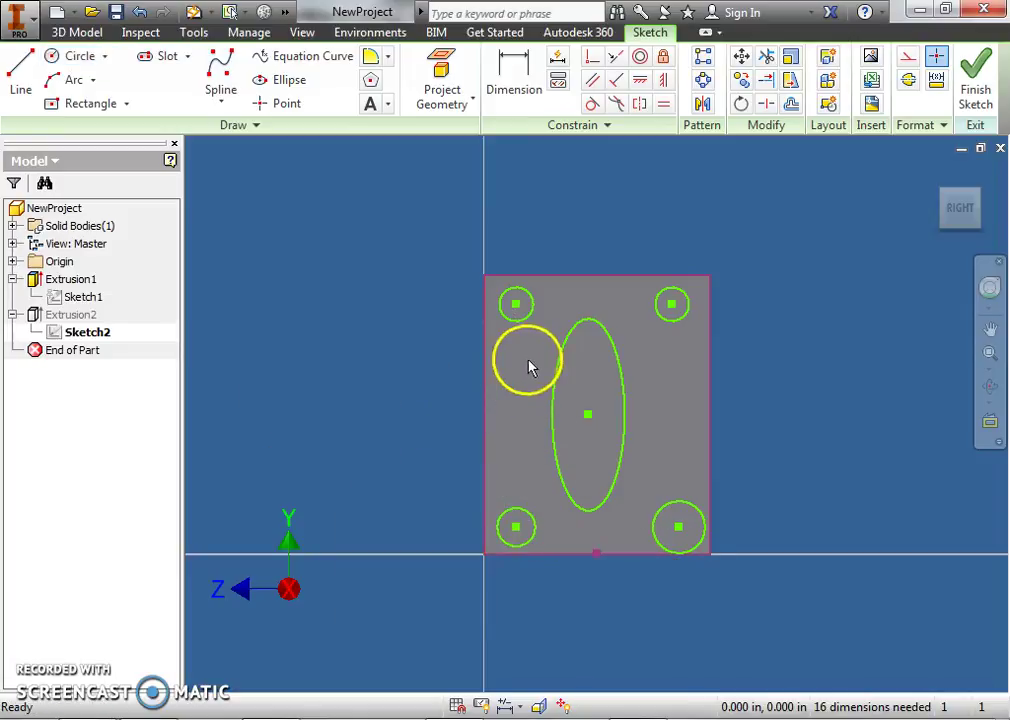
# Step: Dimension the diameters of the two upper corner circles at 0.5 in each
pyautogui.click(515, 82)
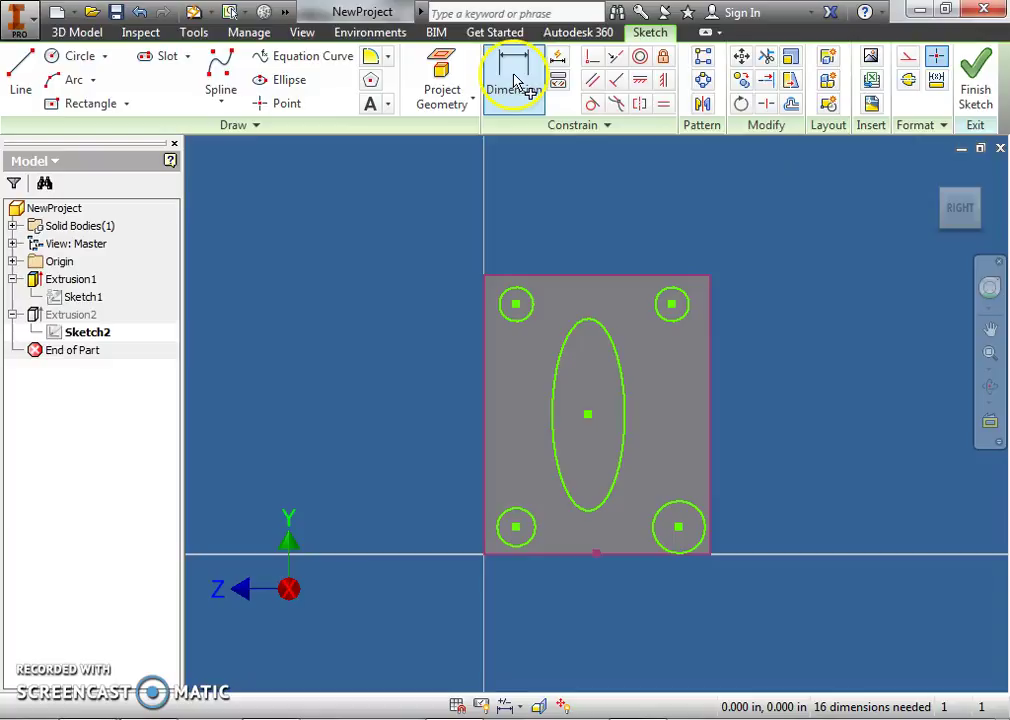
pyautogui.click(510, 318)
pyautogui.click(404, 292)
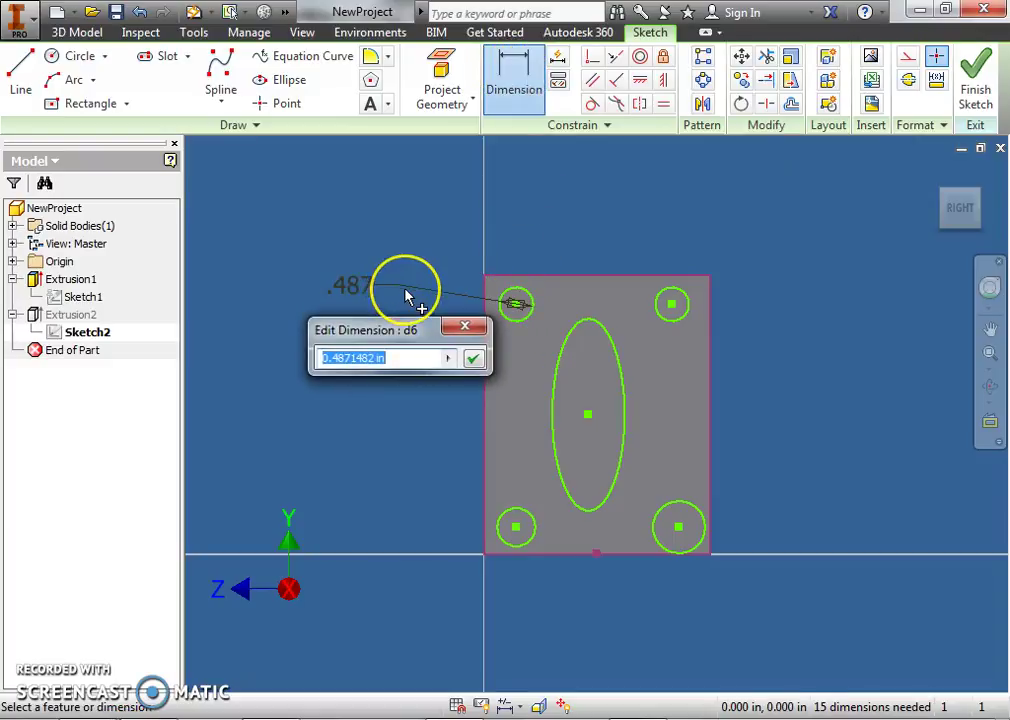
pyautogui.write('.5')
pyautogui.press('Return')
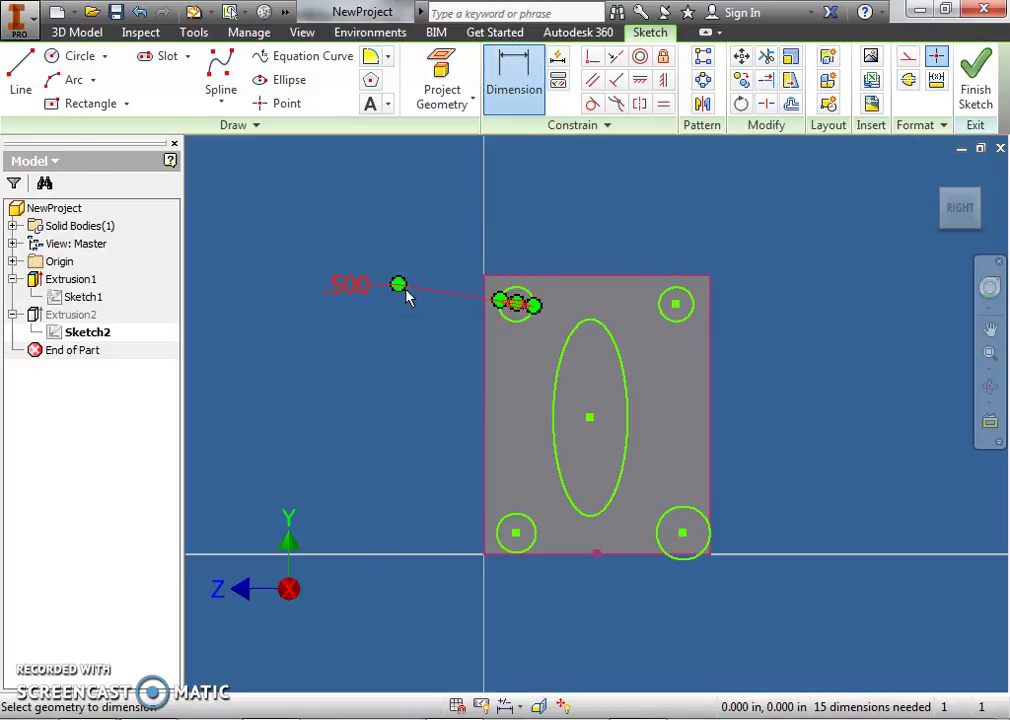
pyautogui.click(677, 328)
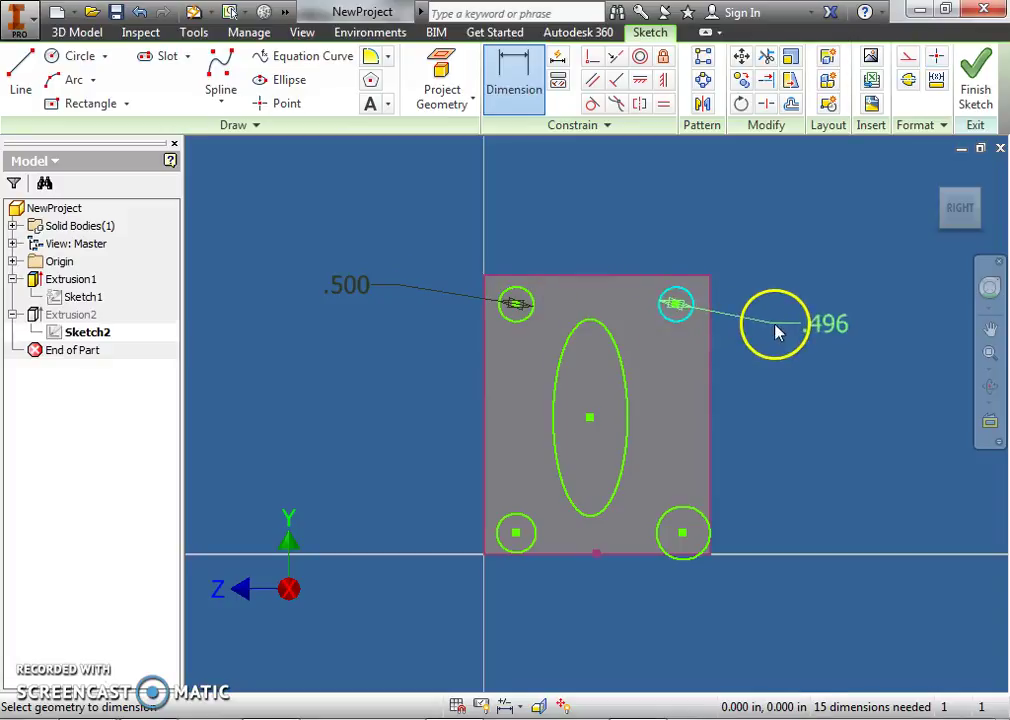
pyautogui.click(776, 331)
pyautogui.write('.5')
pyautogui.press('Return')
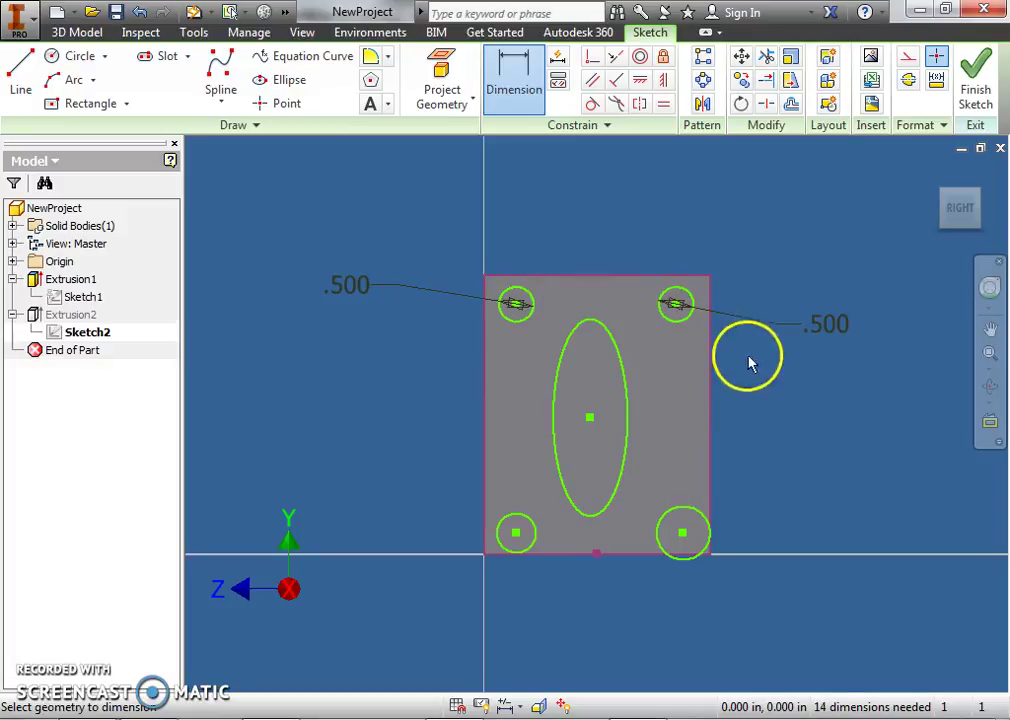
# Step: Dimension the diameters of the two lower corner circles at 0.5 in each
pyautogui.click(682, 527)
pyautogui.click(793, 497)
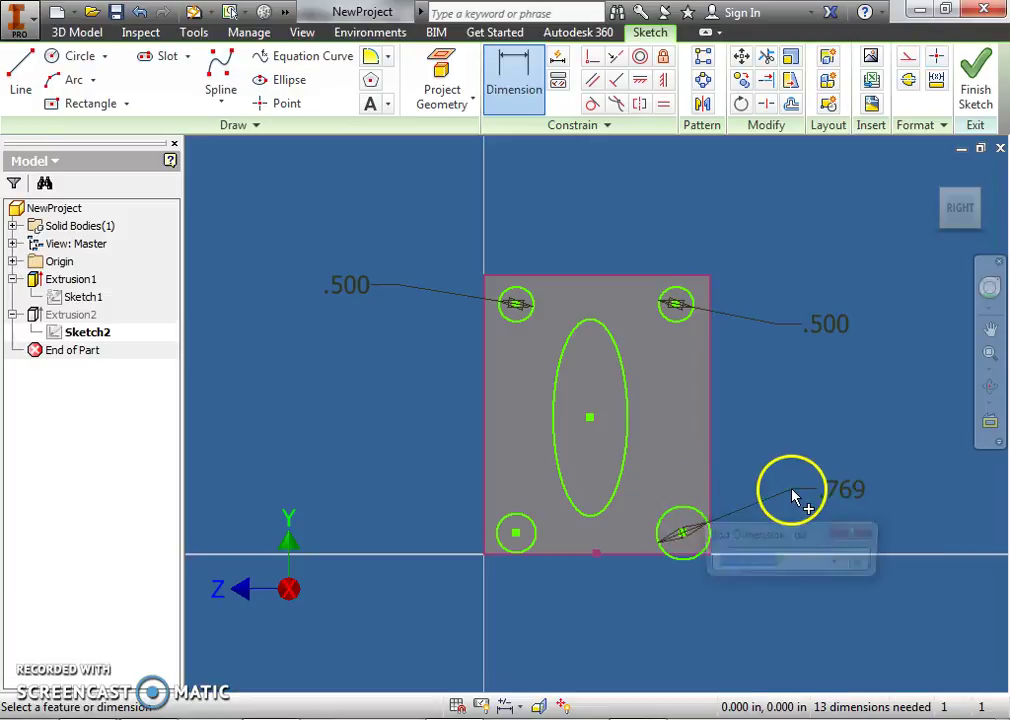
pyautogui.write('.5')
pyautogui.press('Return')
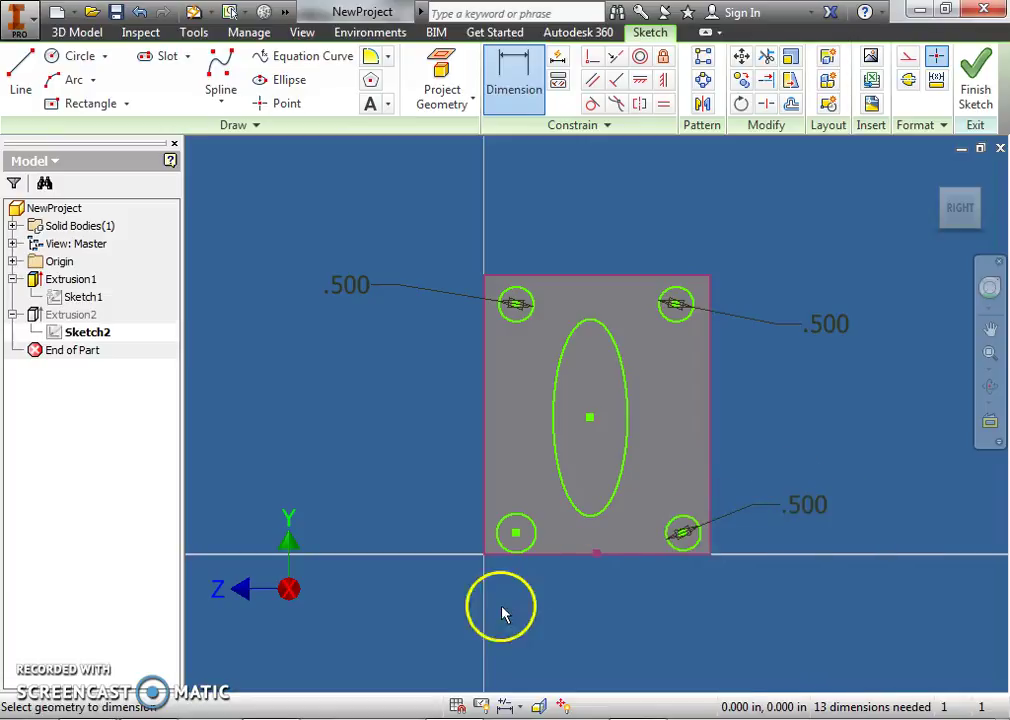
pyautogui.click(528, 534)
pyautogui.click(424, 487)
pyautogui.write('.5')
pyautogui.press('Return')
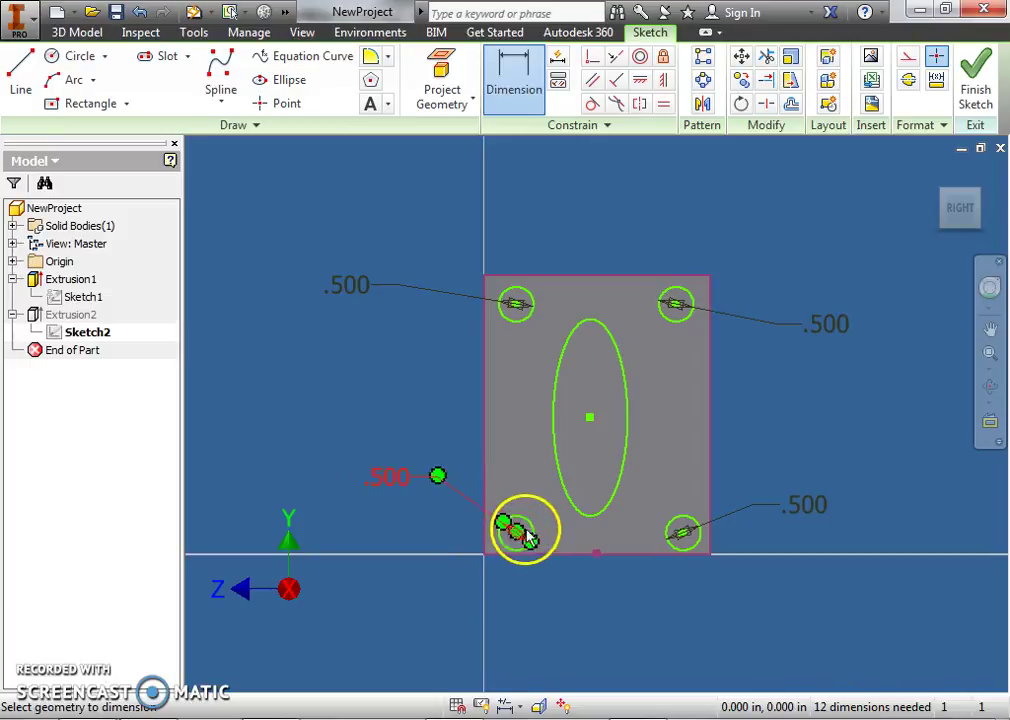
# Step: Dimension the lower-left circle's center 0.5 in from the face's bottom edge and 0.5 in from its left edge
pyautogui.click(516, 564)
pyautogui.click(541, 613)
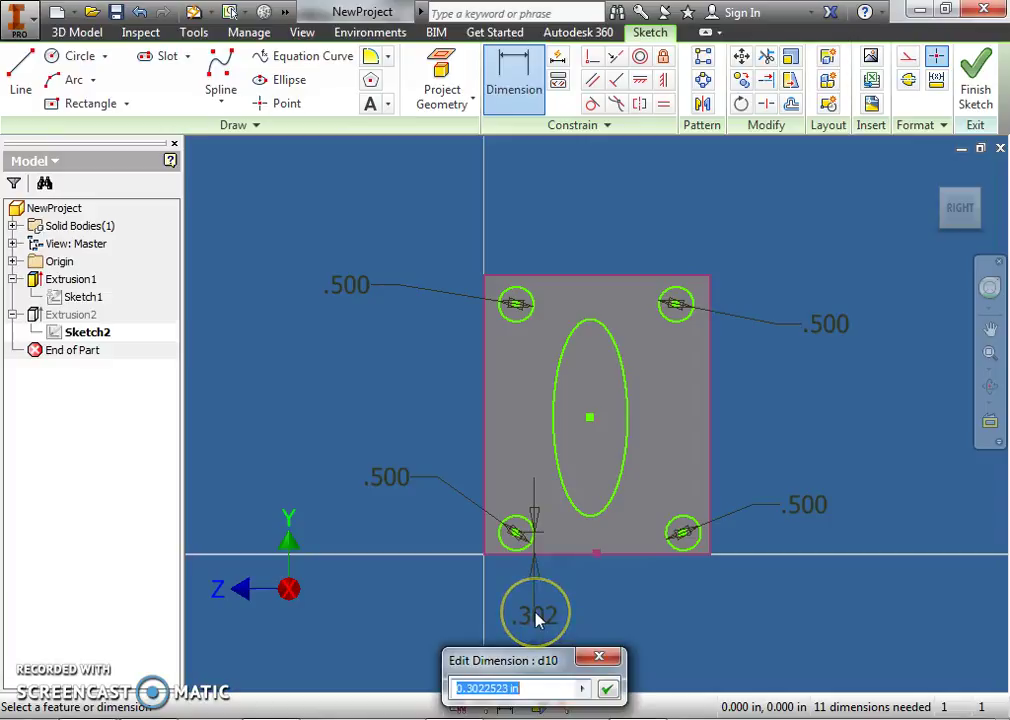
pyautogui.write('.')
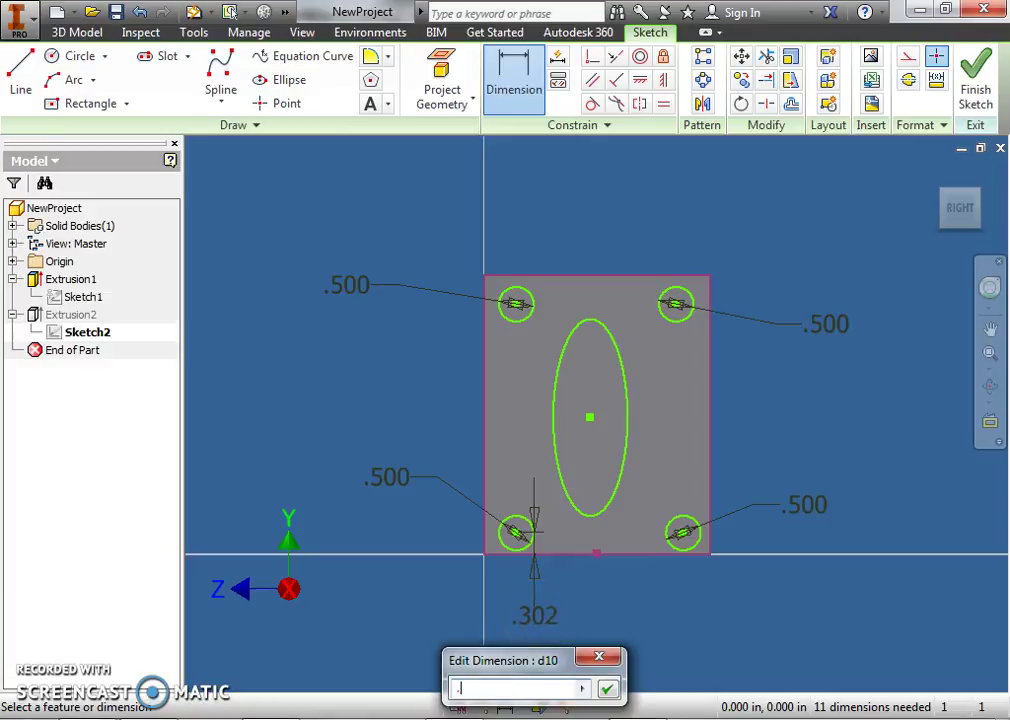
pyautogui.write('500')
pyautogui.press('Return')
pyautogui.click(516, 521)
pyautogui.click(484, 535)
pyautogui.click(444, 531)
pyautogui.write('.500')
pyautogui.press('Return')
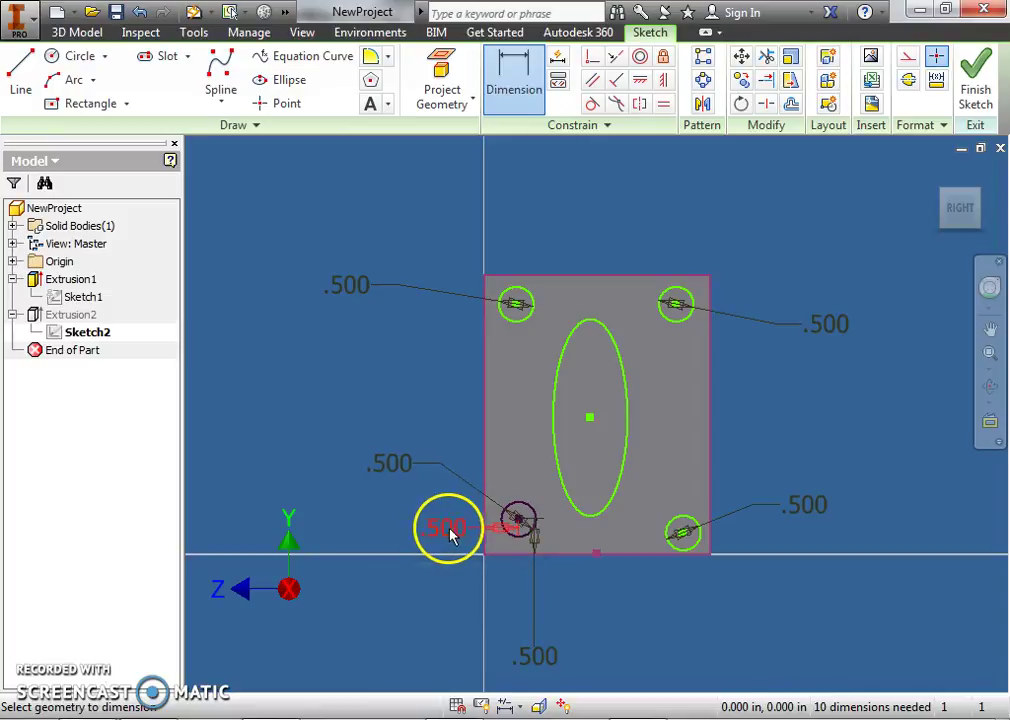
# Step: Dimension the lower-right circle's center 0.5 in from the face's right edge and 0.5 in from its bottom edge
pyautogui.click(695, 535)
pyautogui.click(709, 548)
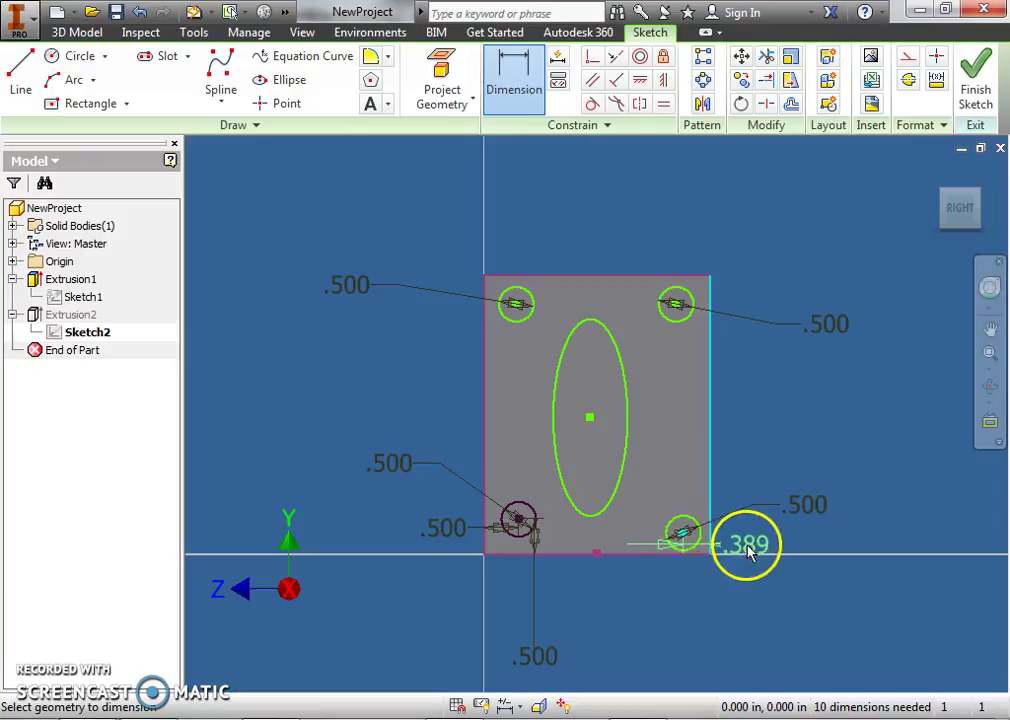
pyautogui.click(766, 541)
pyautogui.write('.5')
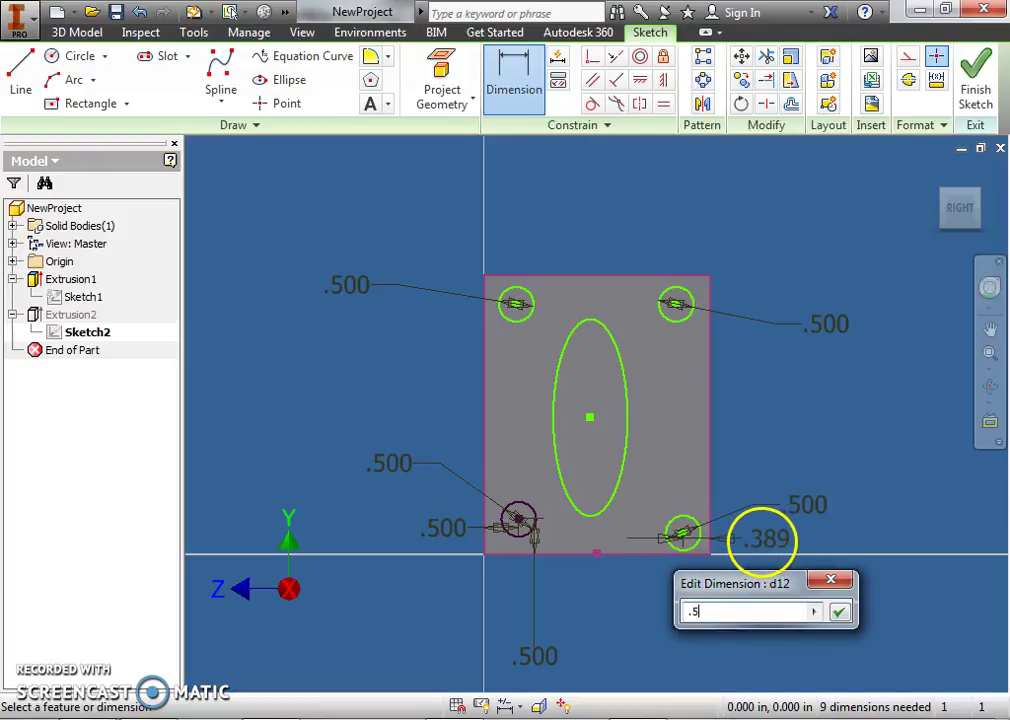
pyautogui.press('Return')
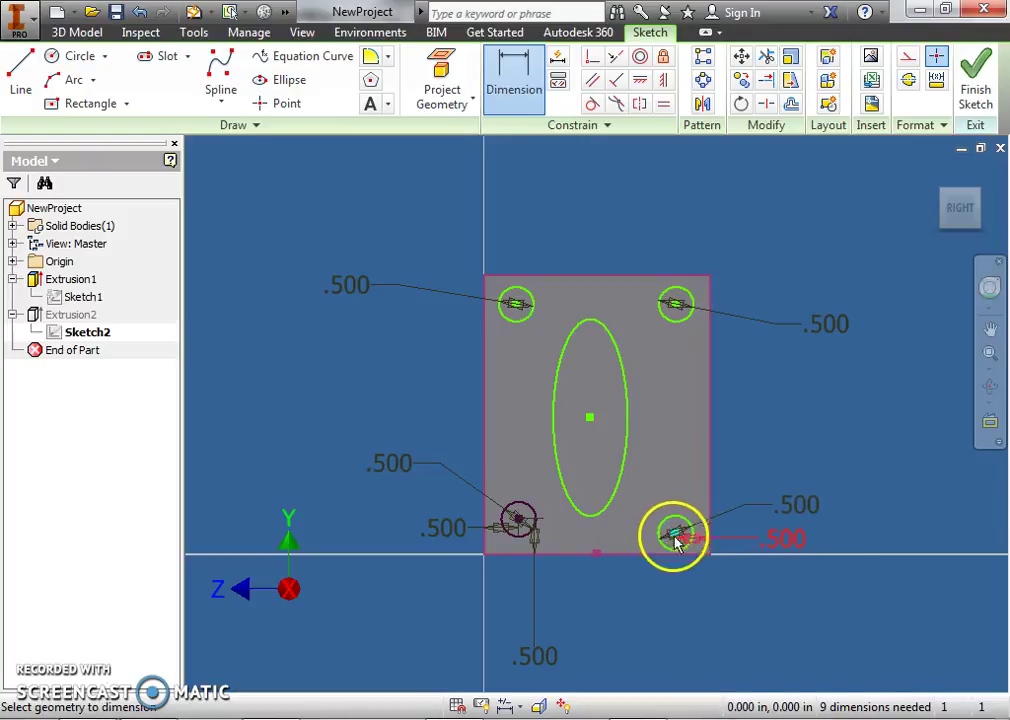
pyautogui.click(677, 540)
pyautogui.click(678, 556)
pyautogui.click(680, 613)
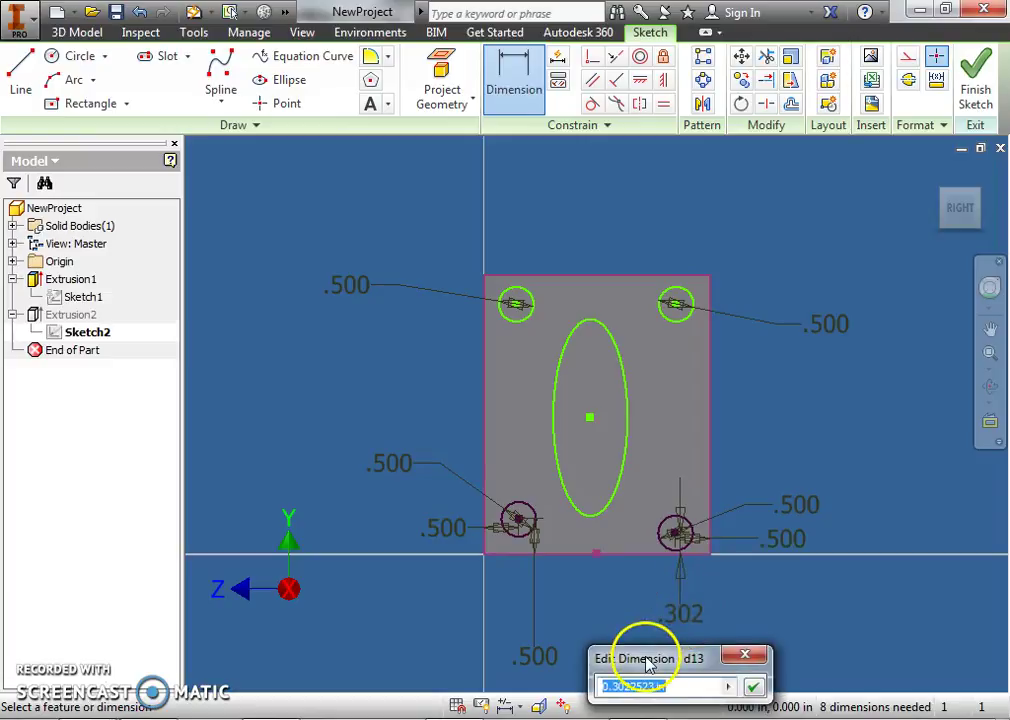
pyautogui.press('Return')
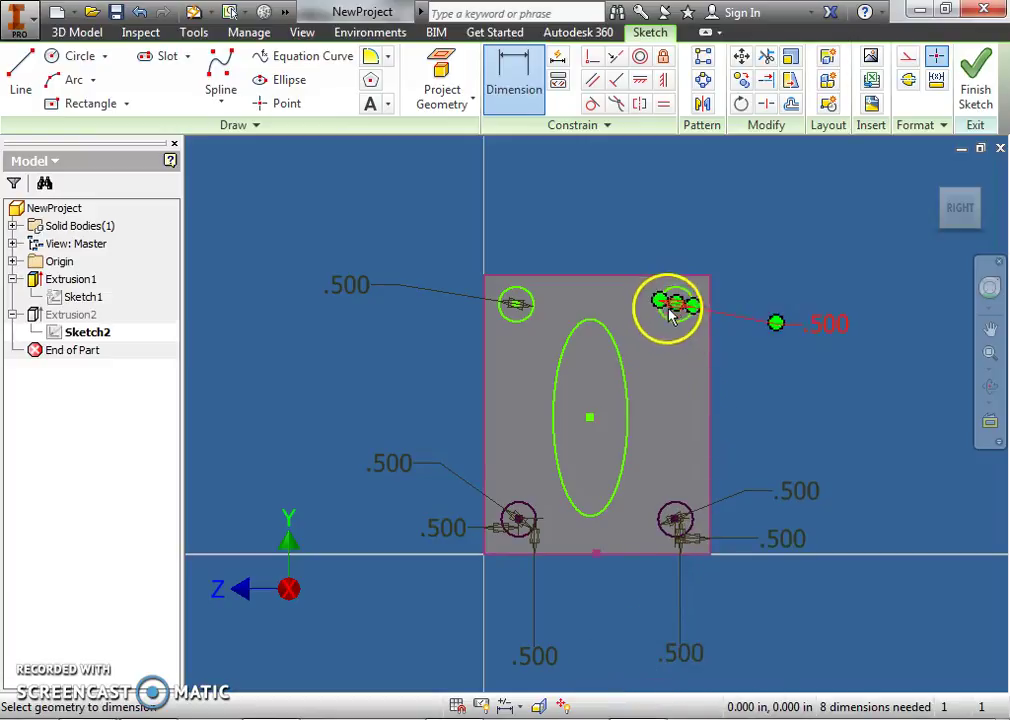
# Step: Dimension the upper-right circle's center 0.5 in from the face's right edge and 0.5 in from its top edge
pyautogui.click(694, 308)
pyautogui.click(700, 277)
pyautogui.click(704, 228)
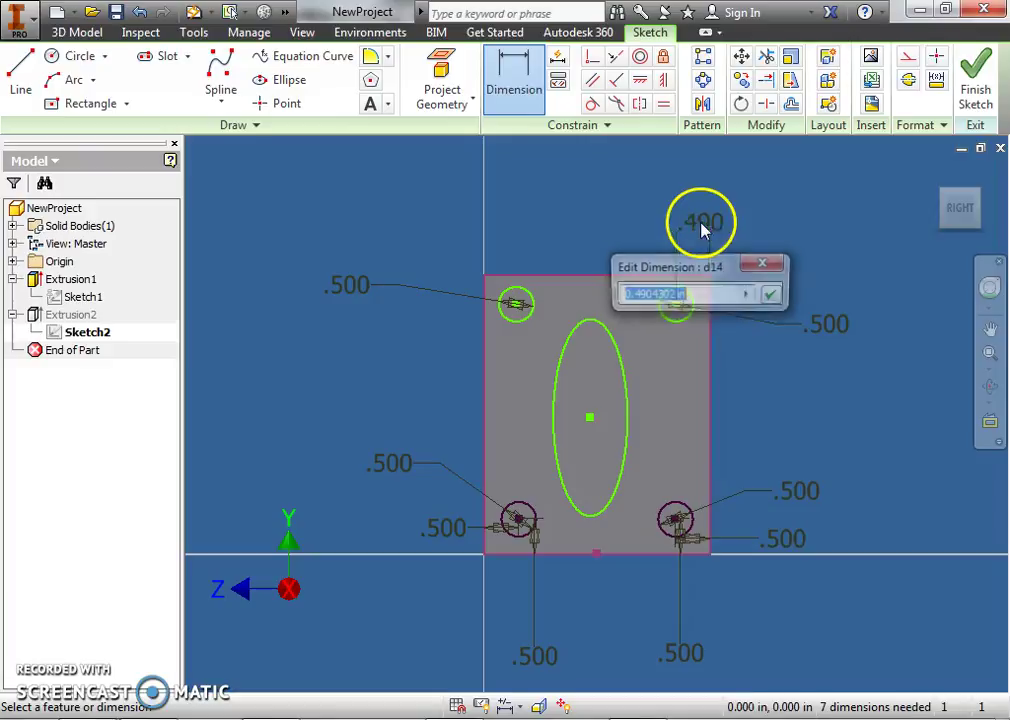
pyautogui.write('.5')
pyautogui.press('Return')
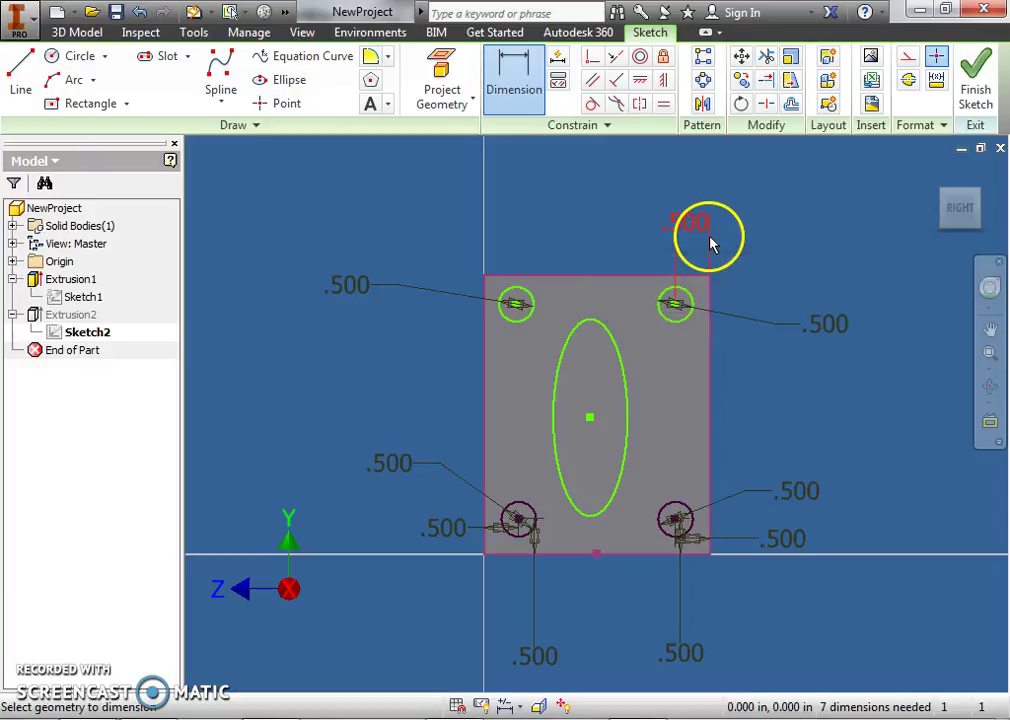
pyautogui.click(694, 284)
pyautogui.click(709, 290)
pyautogui.click(767, 243)
pyautogui.write('.')
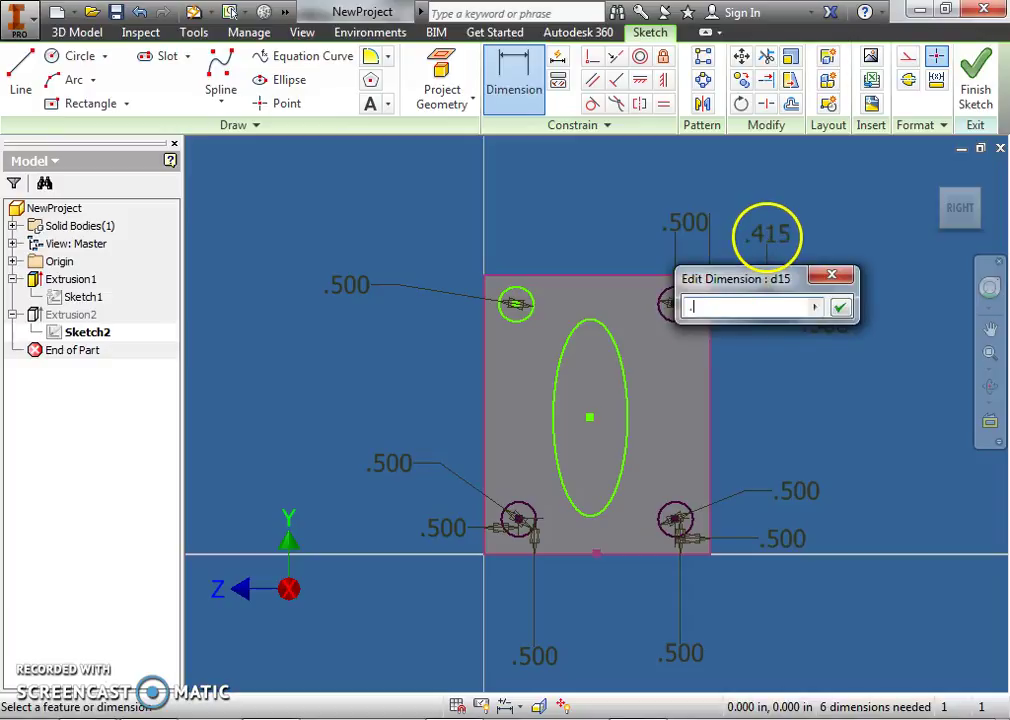
pyautogui.write('5')
pyautogui.press('Return')
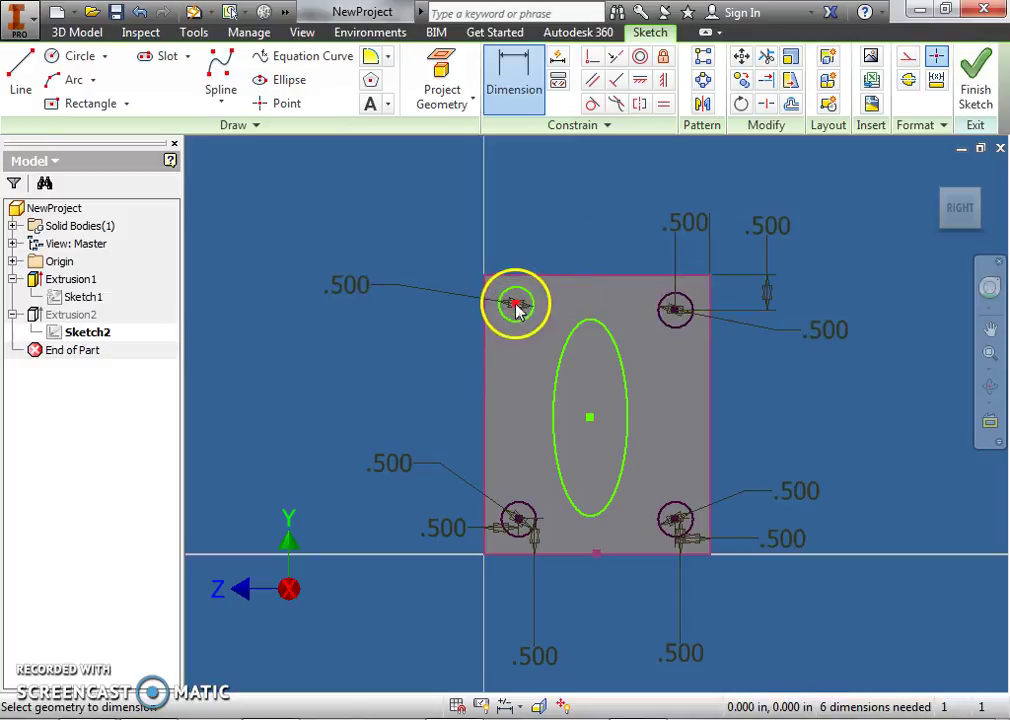
# Step: Dimension the upper-left circle's center 0.5 in from the face's top edge and 0.5 in from its left edge
pyautogui.click(537, 288)
pyautogui.click(546, 227)
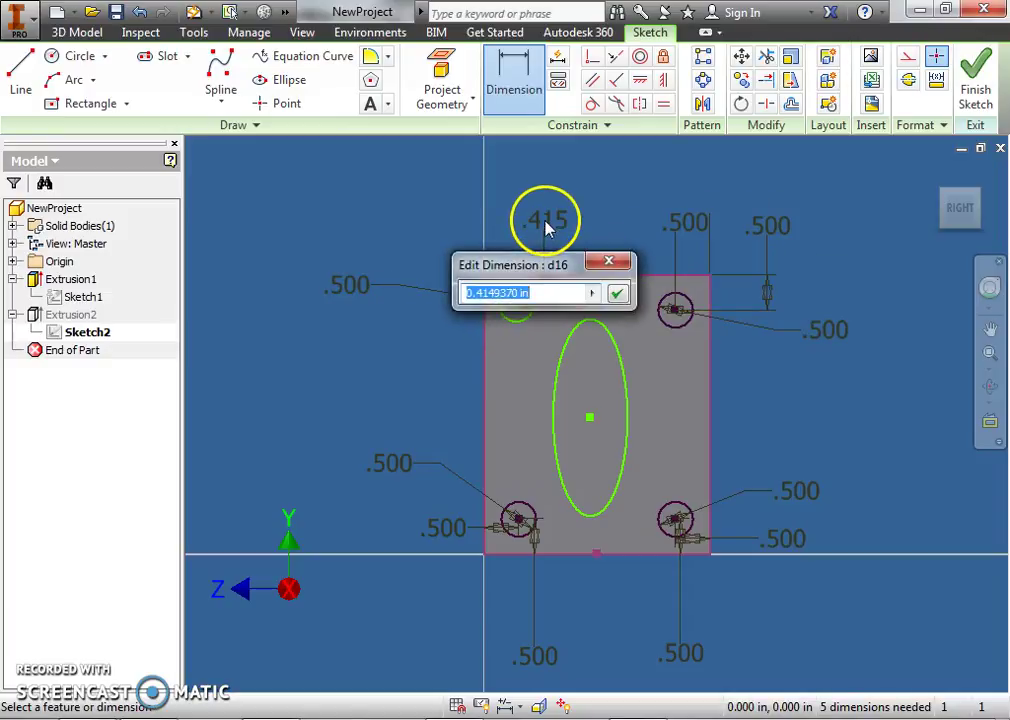
pyautogui.press('Return')
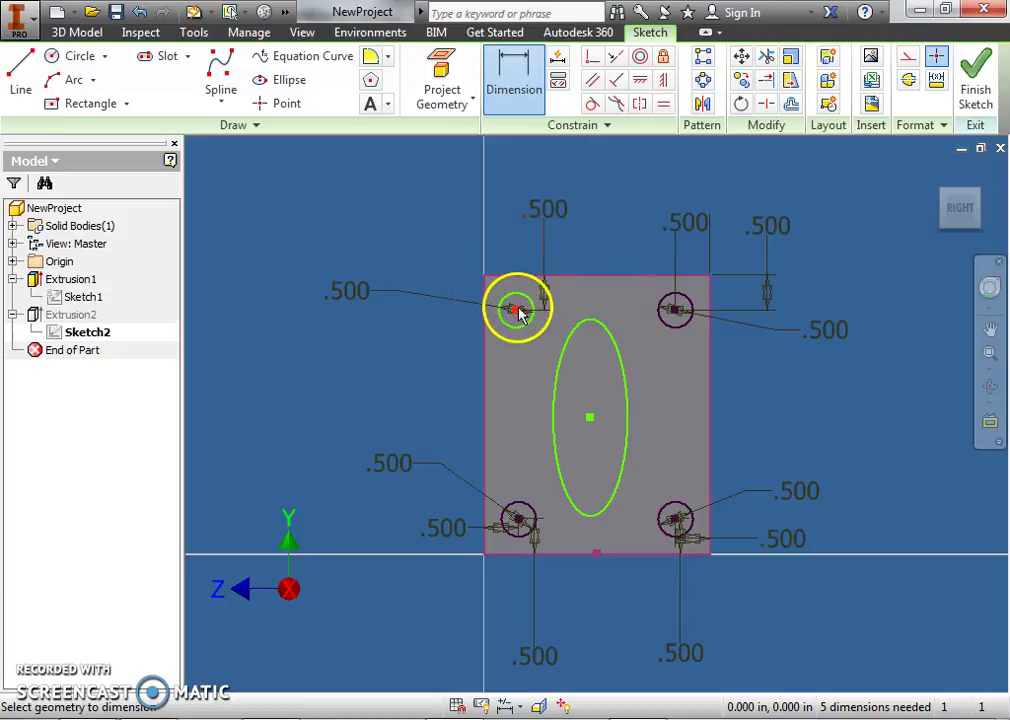
pyautogui.click(483, 298)
pyautogui.click(447, 205)
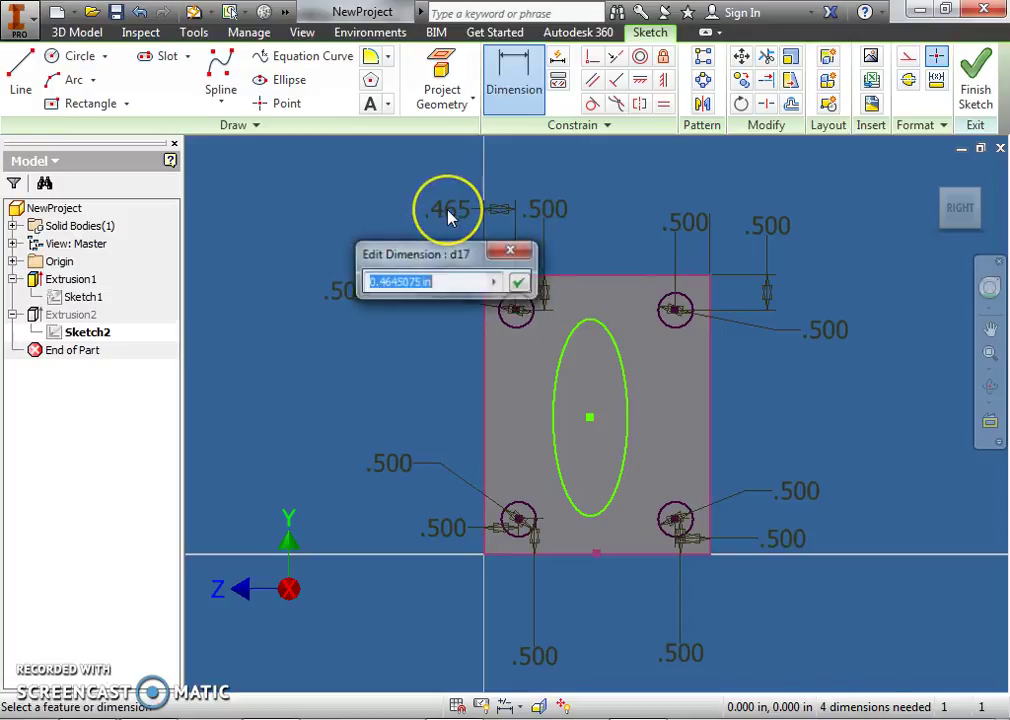
pyautogui.write('.500')
pyautogui.press('Return')
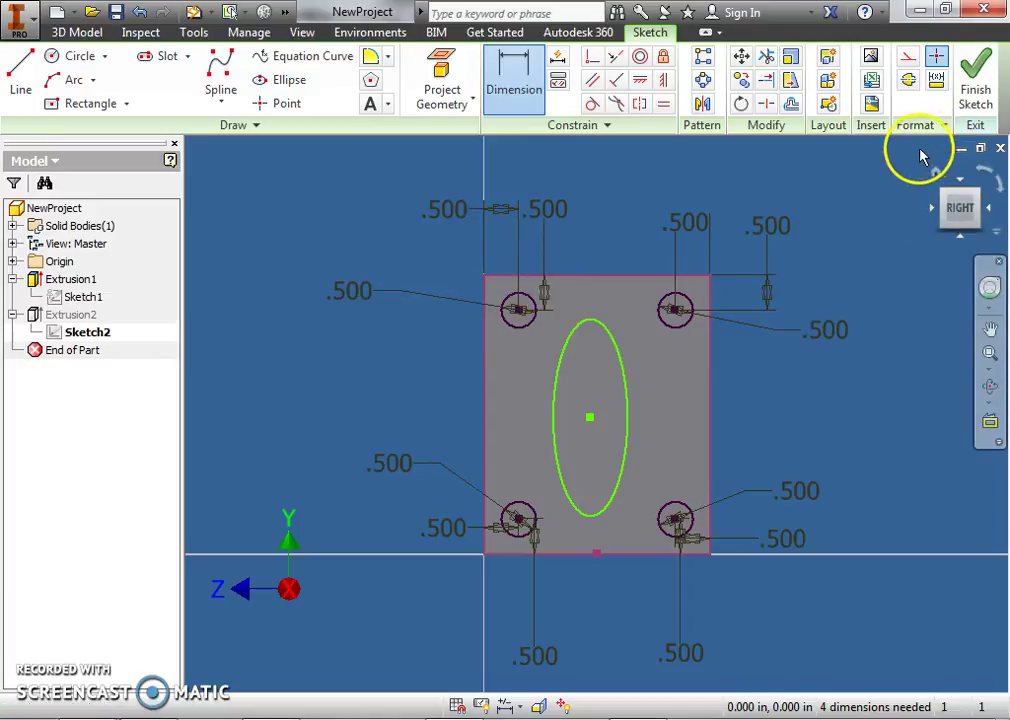
# Step: Finish the sketch and turn on the visibility of Sketch2 under the elliptical cut
pyautogui.click(968, 100)
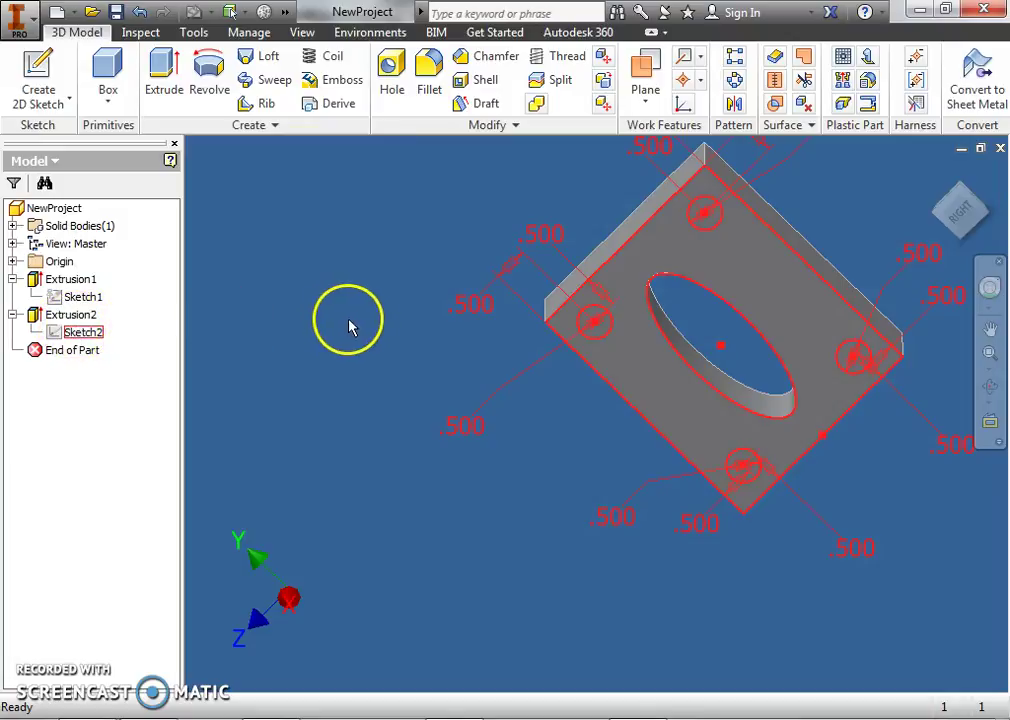
pyautogui.click(117, 388)
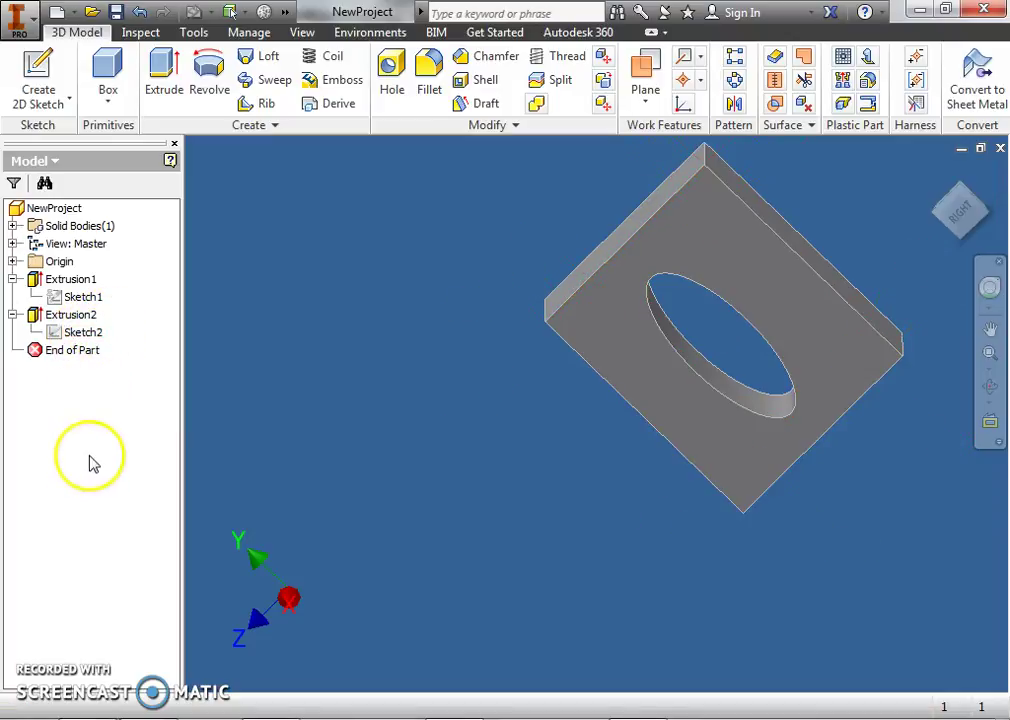
pyautogui.rightClick(90, 338)
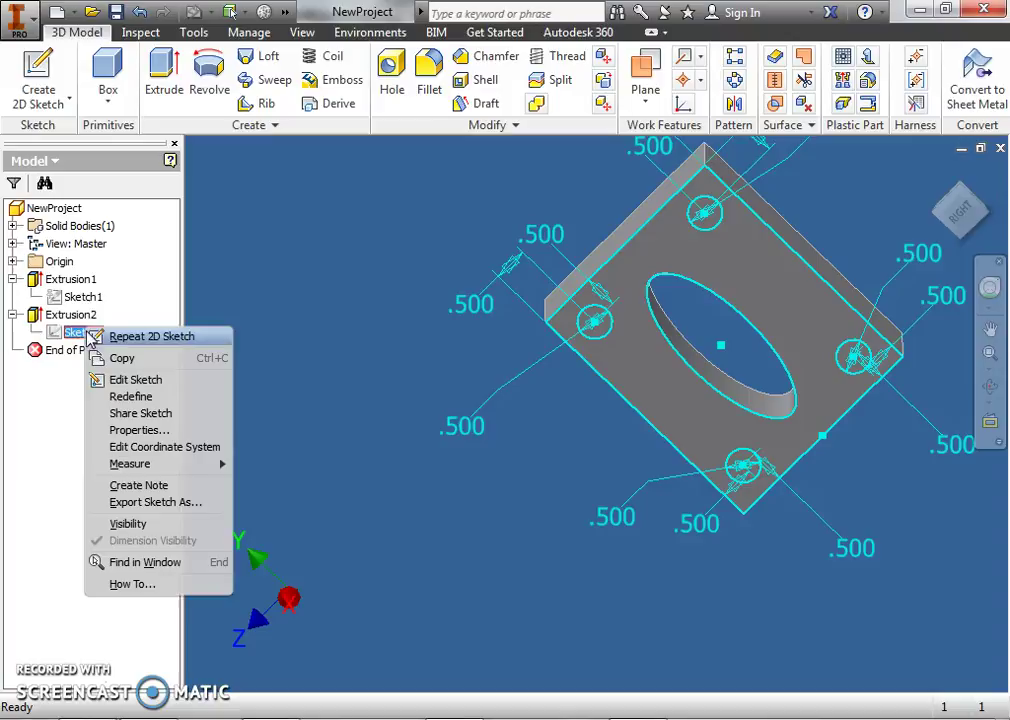
pyautogui.click(126, 525)
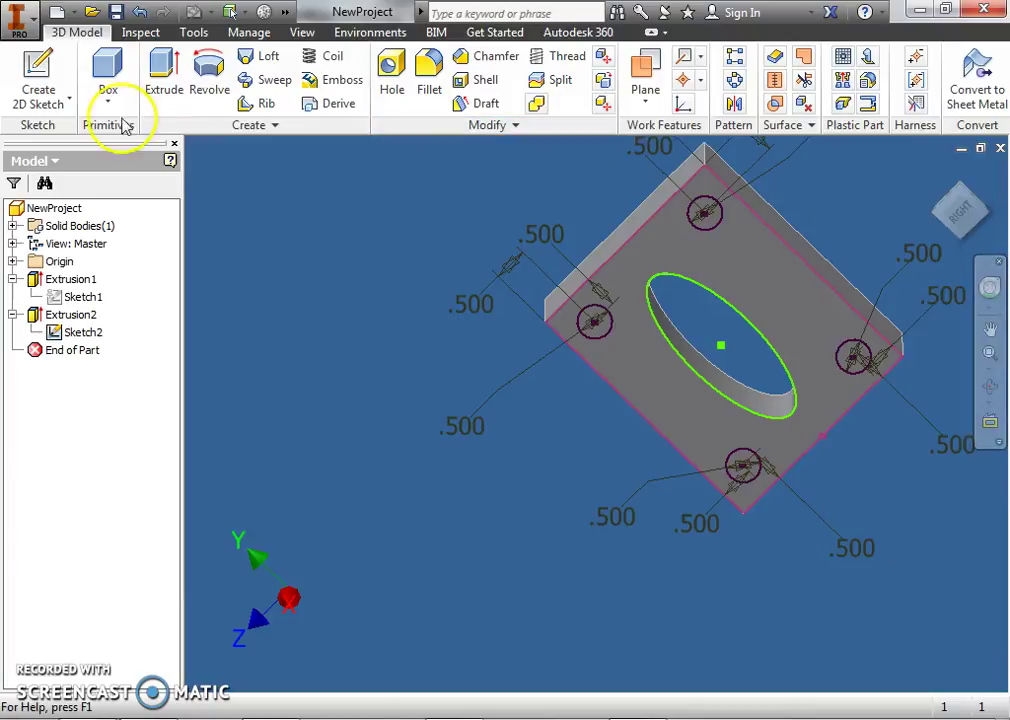
# Step: Extrude the four corner circles of Sketch2 by a distance of 0.75 in
pyautogui.click(164, 80)
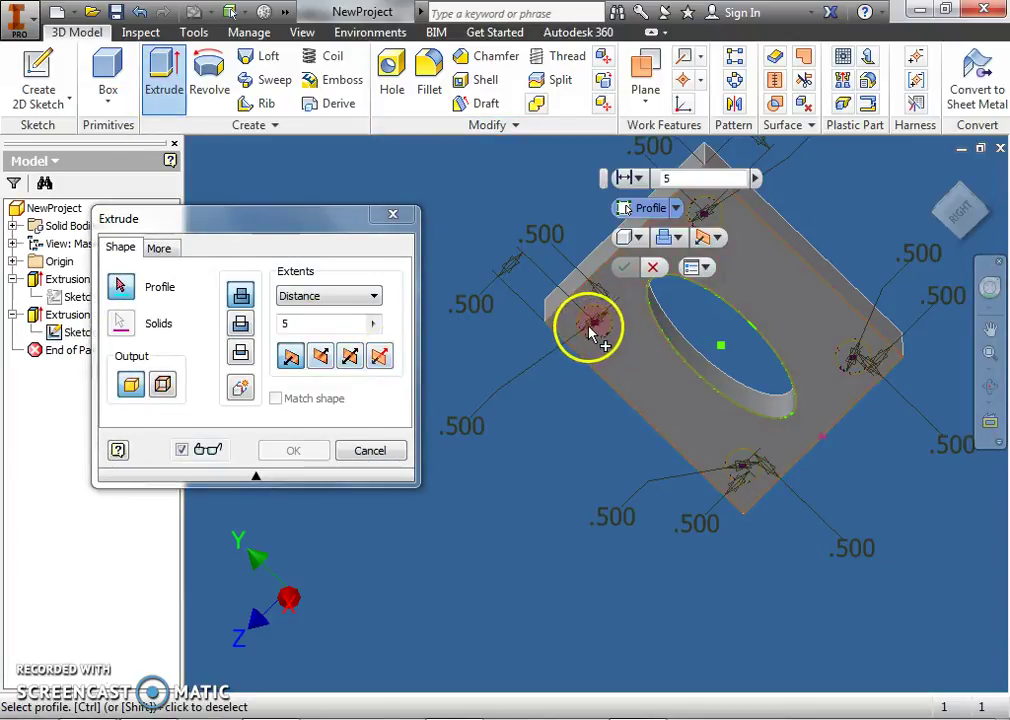
pyautogui.click(590, 335)
pyautogui.click(744, 466)
pyautogui.keyDown('ctrl'); pyautogui.click(675, 343); pyautogui.keyUp('ctrl')
pyautogui.click(858, 358)
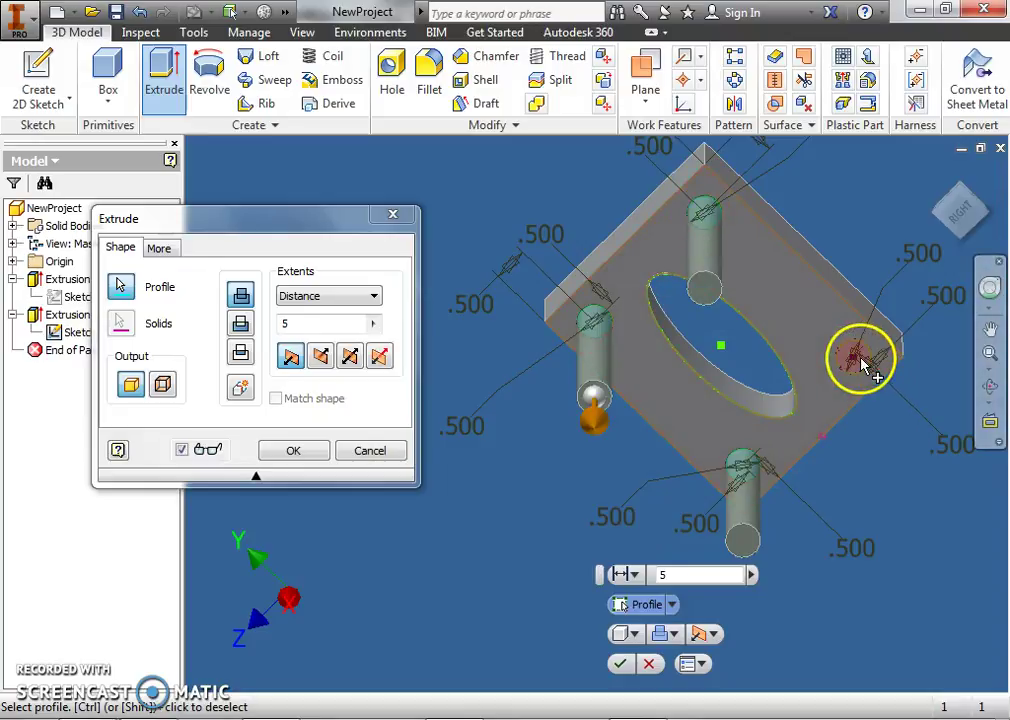
pyautogui.click(288, 324)
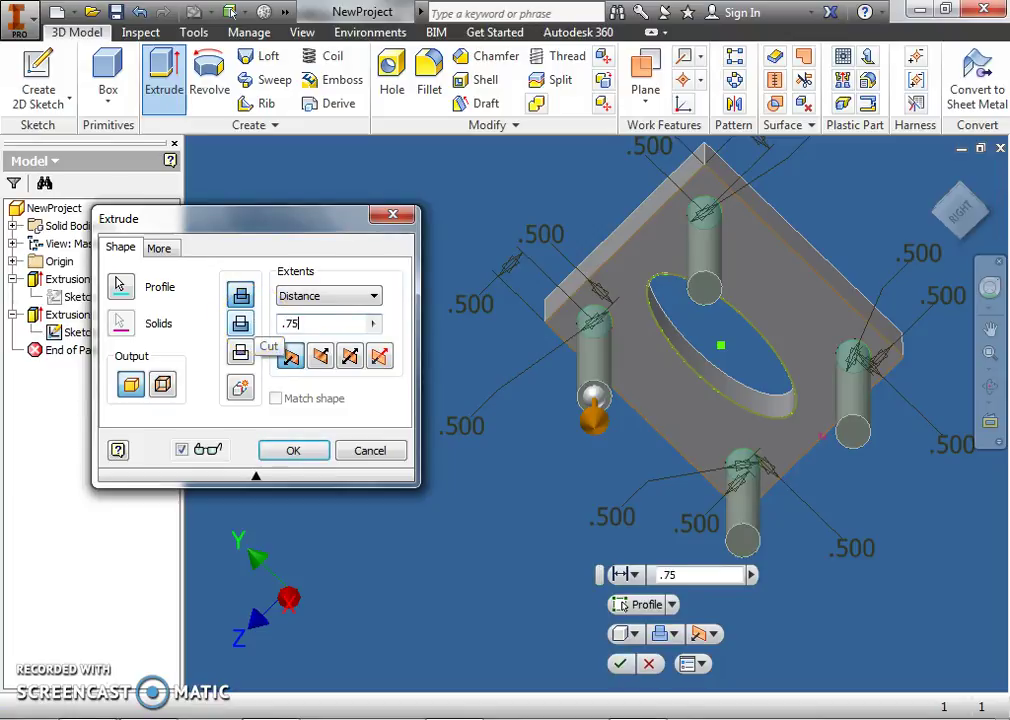
pyautogui.click(248, 324)
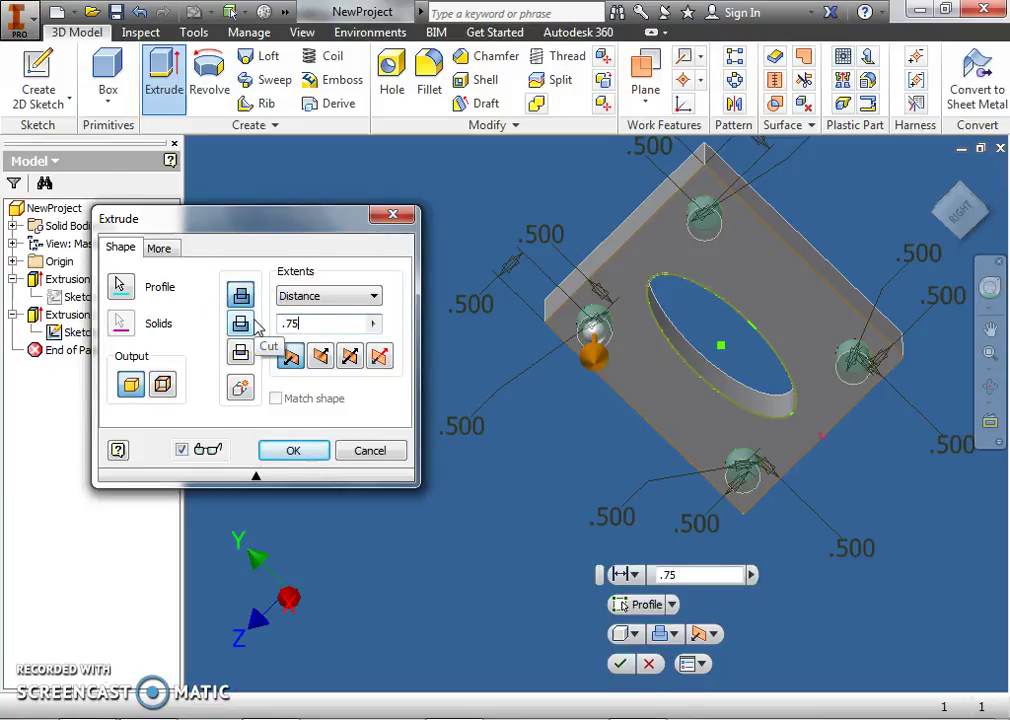
pyautogui.press('Return')
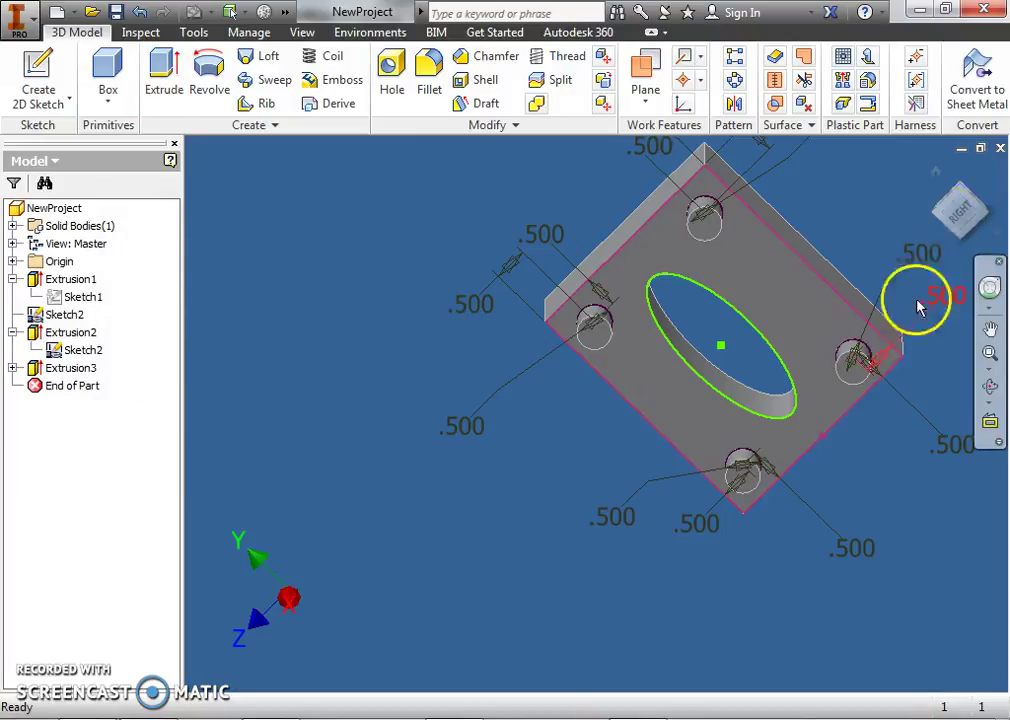
# Step: Try to change the corner-circle extrusion Extrusion3 to a cut at 0.75 in
pyautogui.moveTo(958, 210)
pyautogui.mouseDown()
pyautogui.moveTo(913, 169)
pyautogui.moveTo(947, 208)
pyautogui.mouseUp()
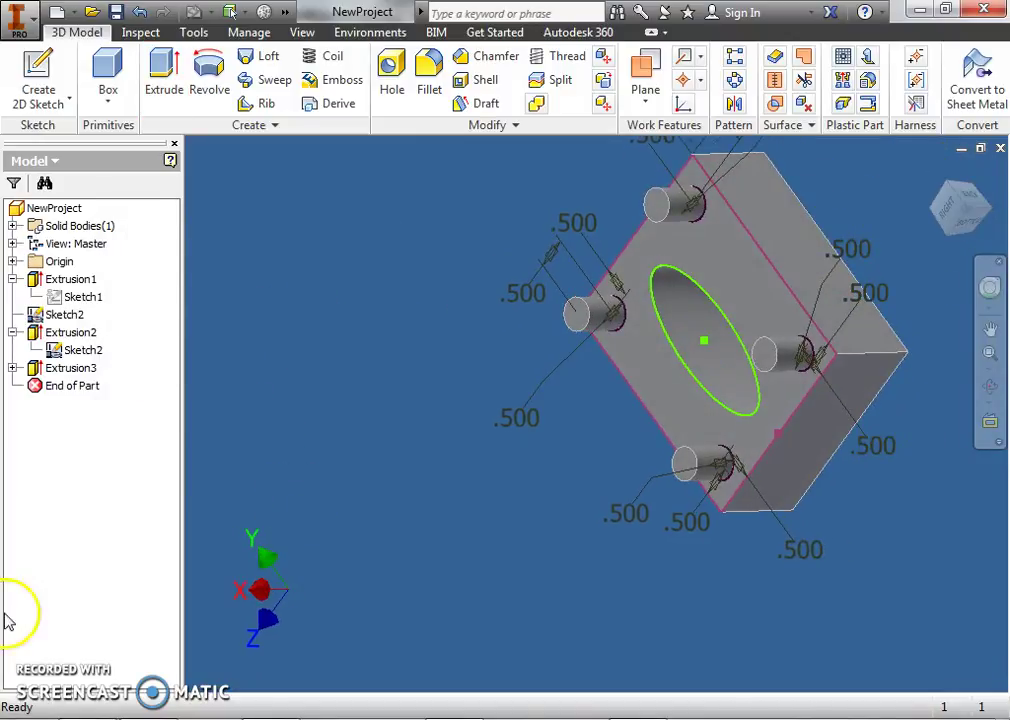
pyautogui.rightClick(62, 378)
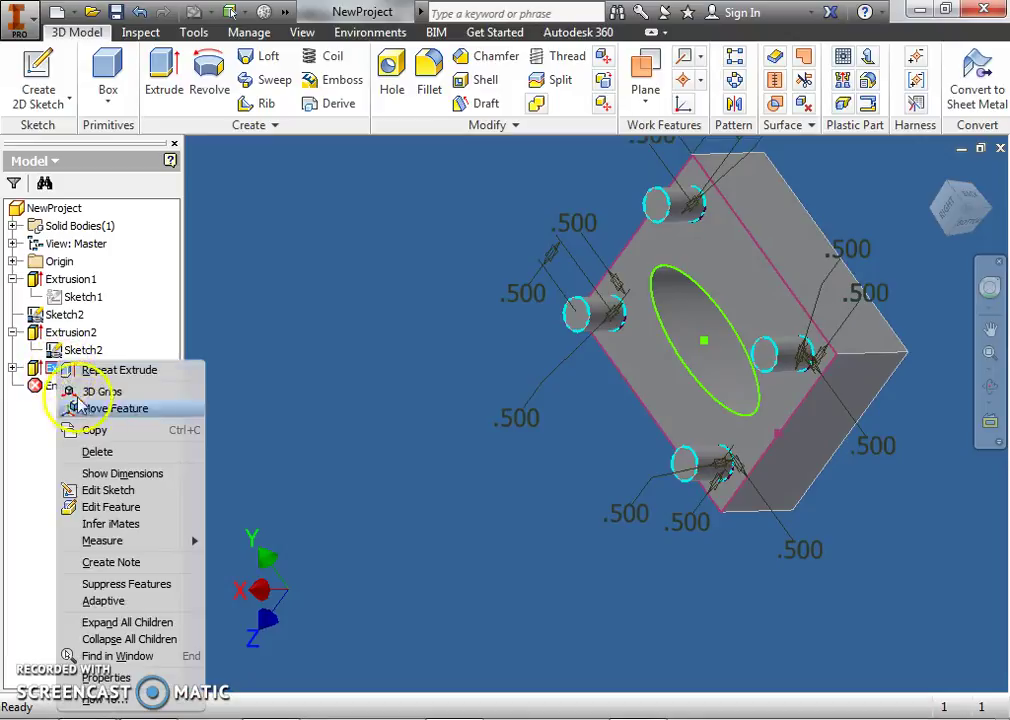
pyautogui.click(90, 509)
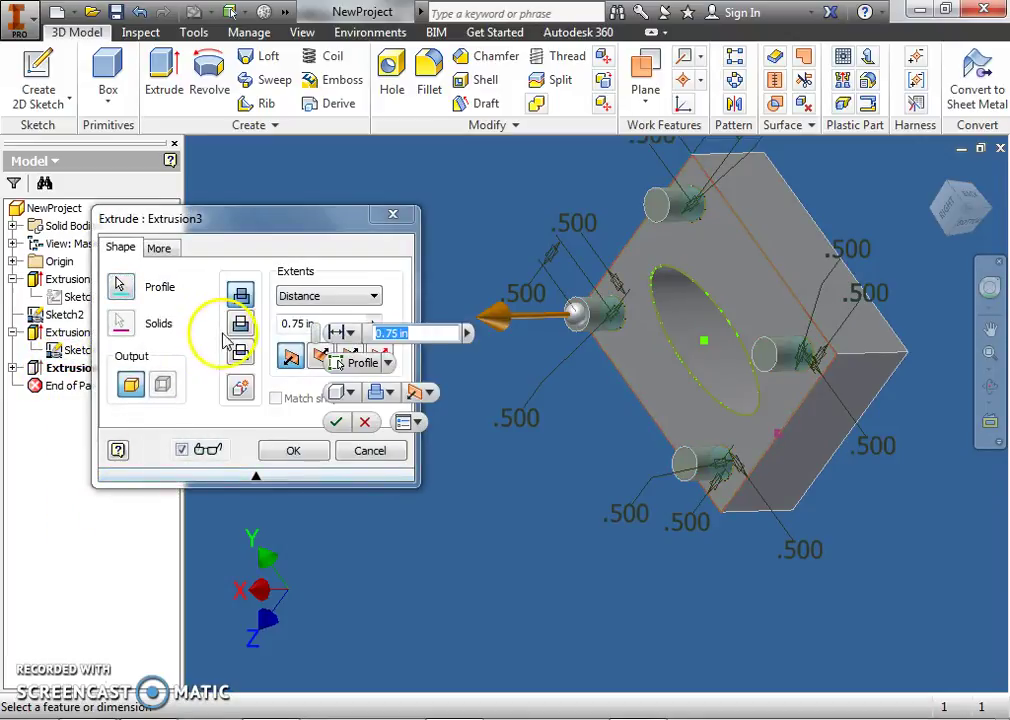
pyautogui.click(240, 324)
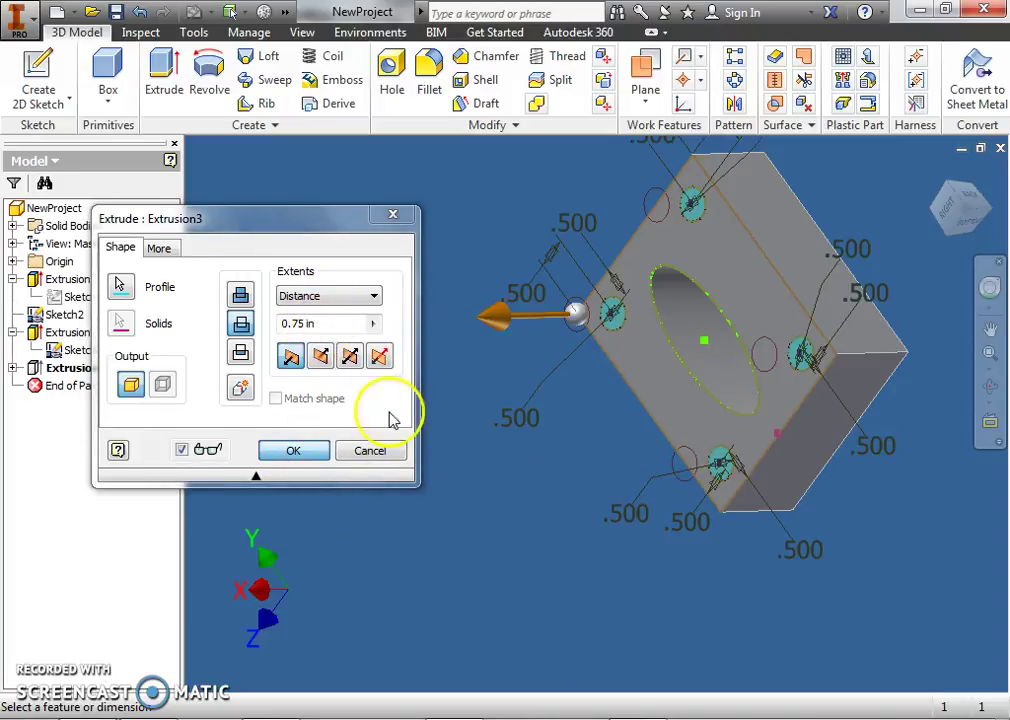
pyautogui.press('Return')
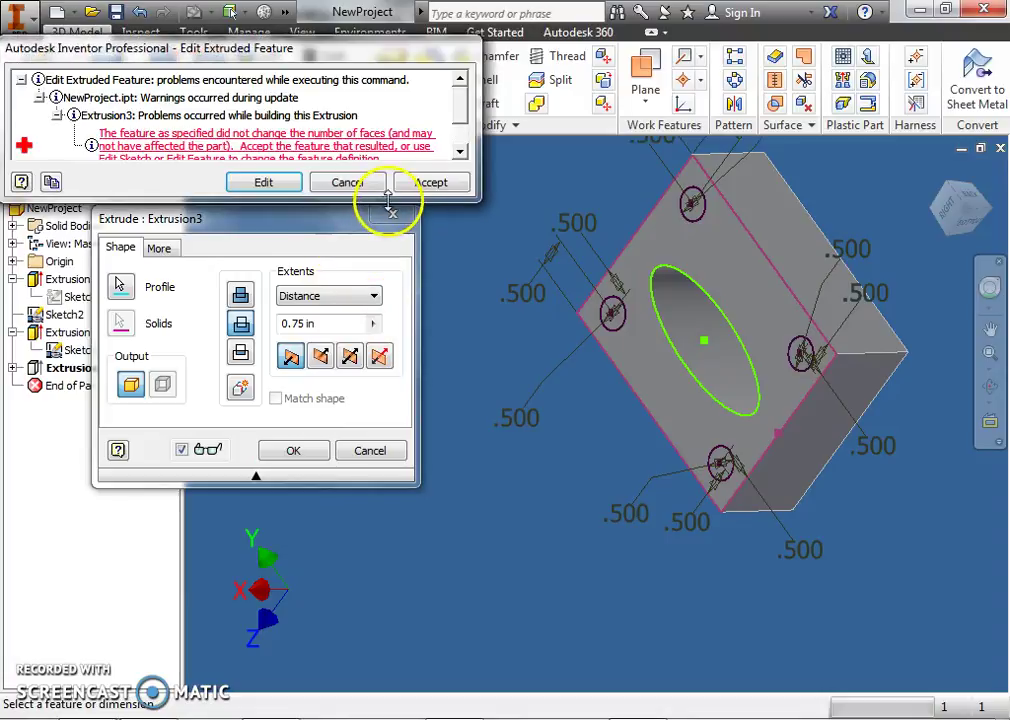
pyautogui.click(366, 187)
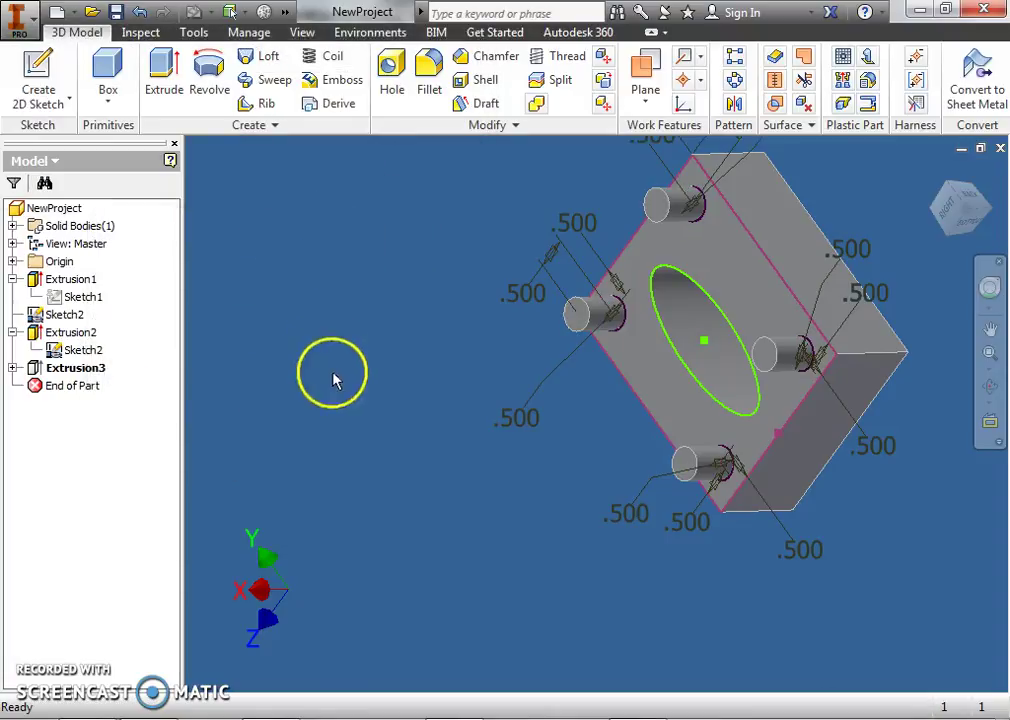
# Step: Delete the corner-circle extrusion Extrusion3, keeping the shared Sketch2
pyautogui.rightClick(57, 368)
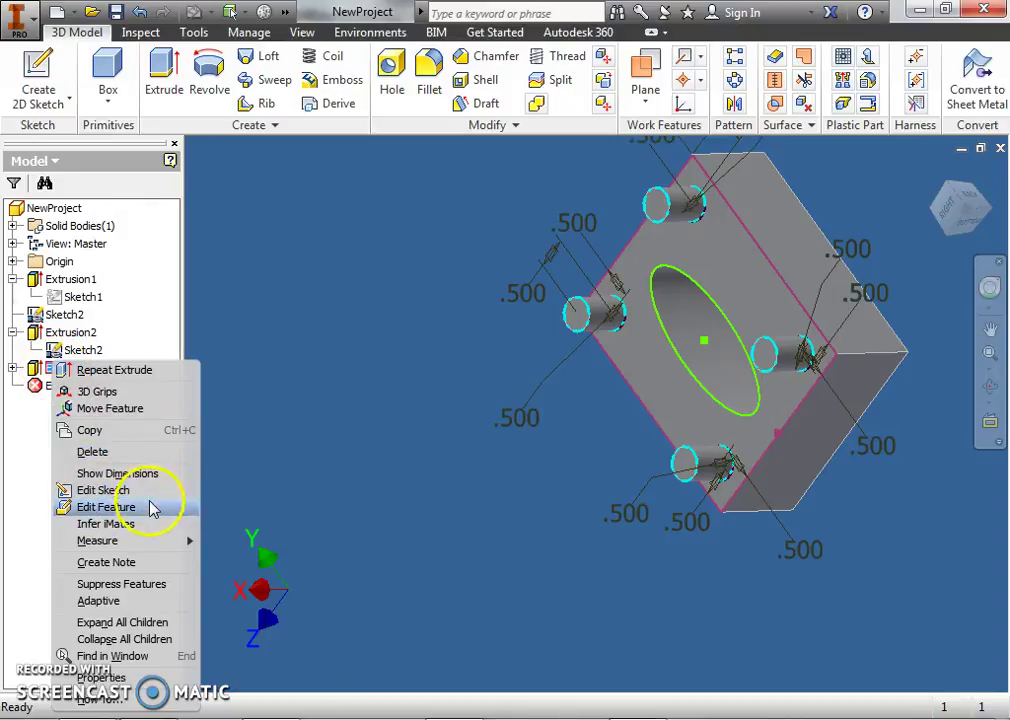
pyautogui.click(57, 369)
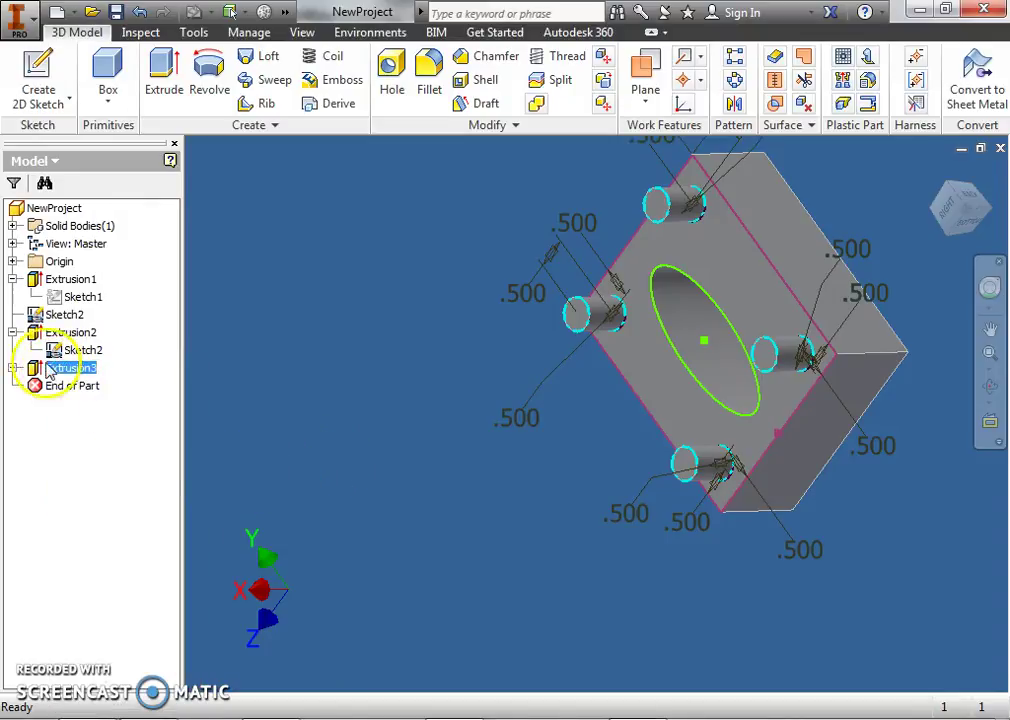
pyautogui.rightClick(64, 371)
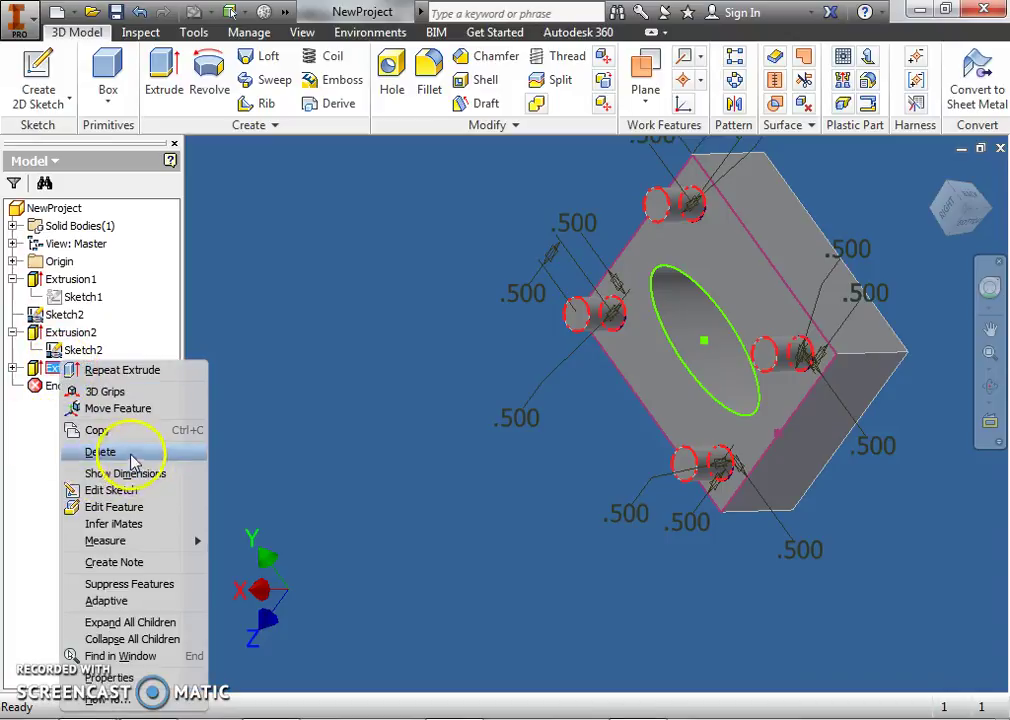
pyautogui.click(100, 452)
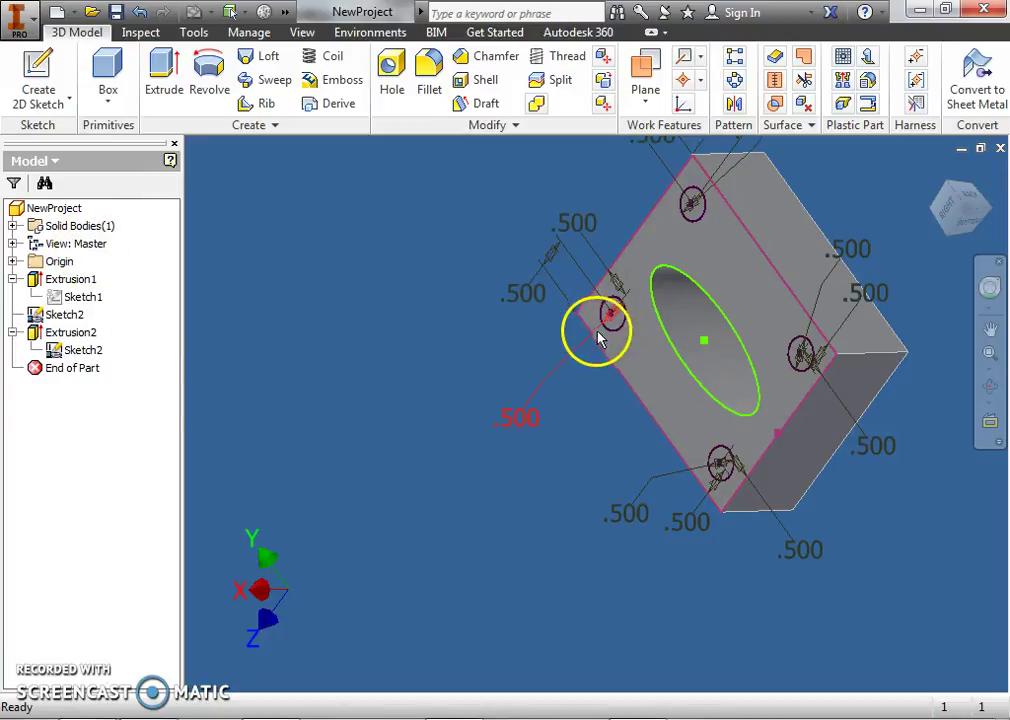
# Step: Extrude the four corner circles of Sketch2 as a cut into the block with a distance of 0.75 in
pyautogui.click(83, 351)
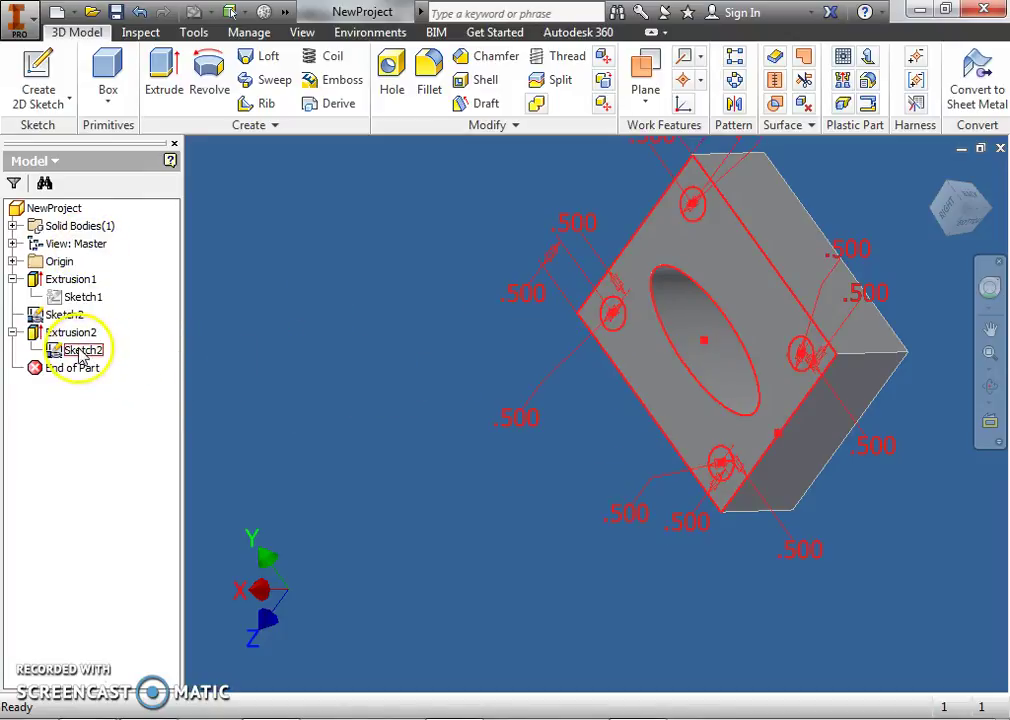
pyautogui.rightClick(80, 352)
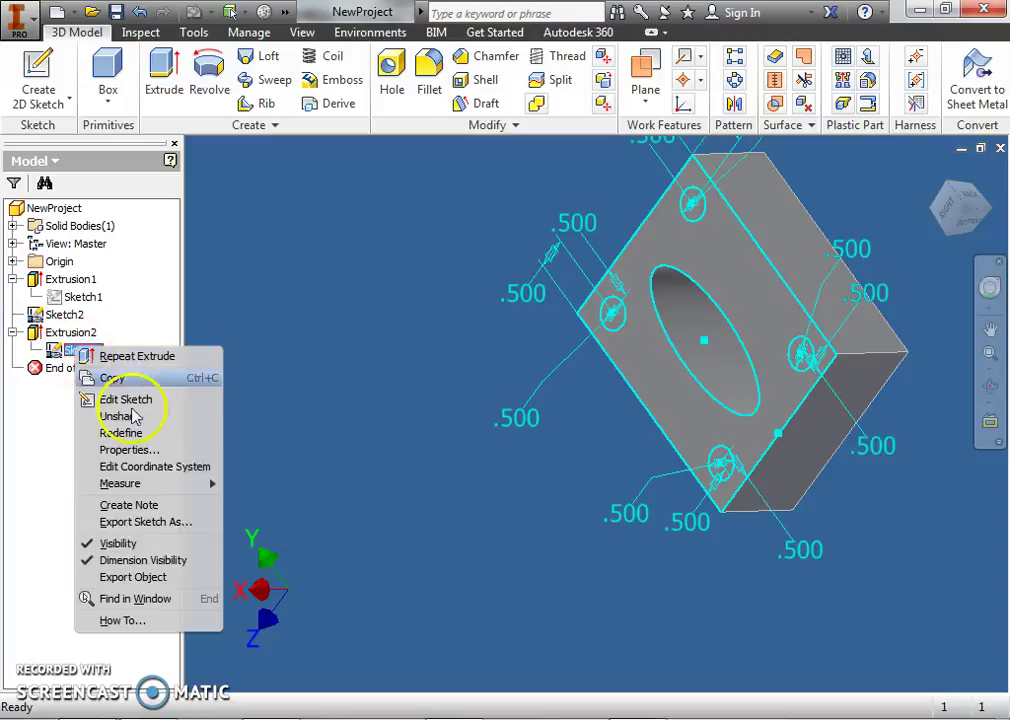
pyautogui.press('Escape')
pyautogui.click(162, 72)
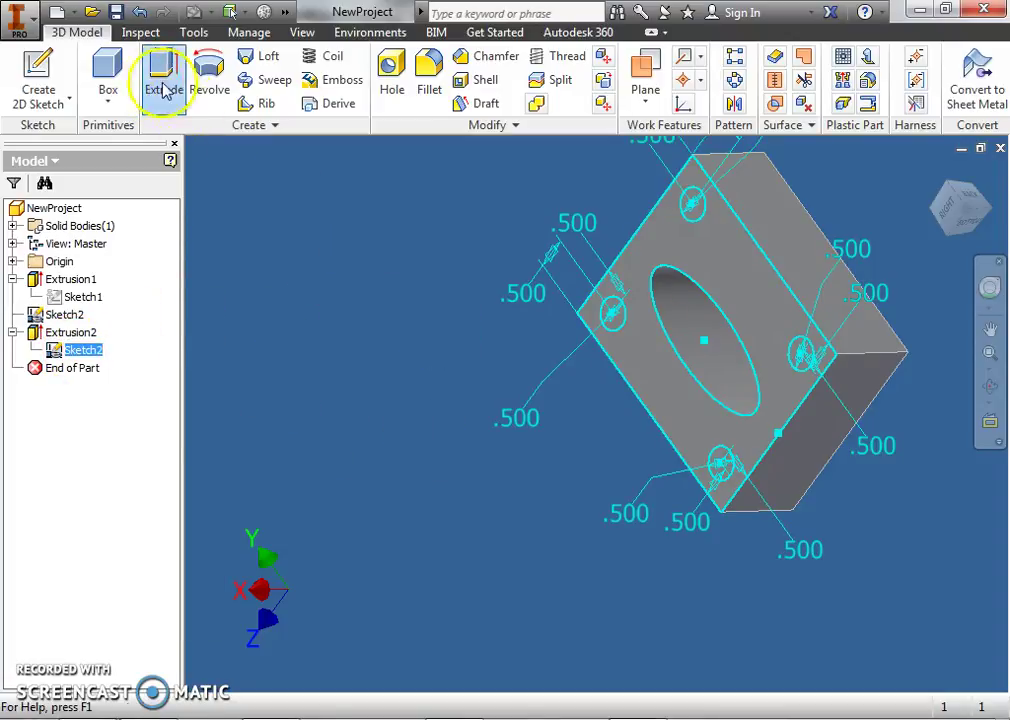
pyautogui.click(241, 328)
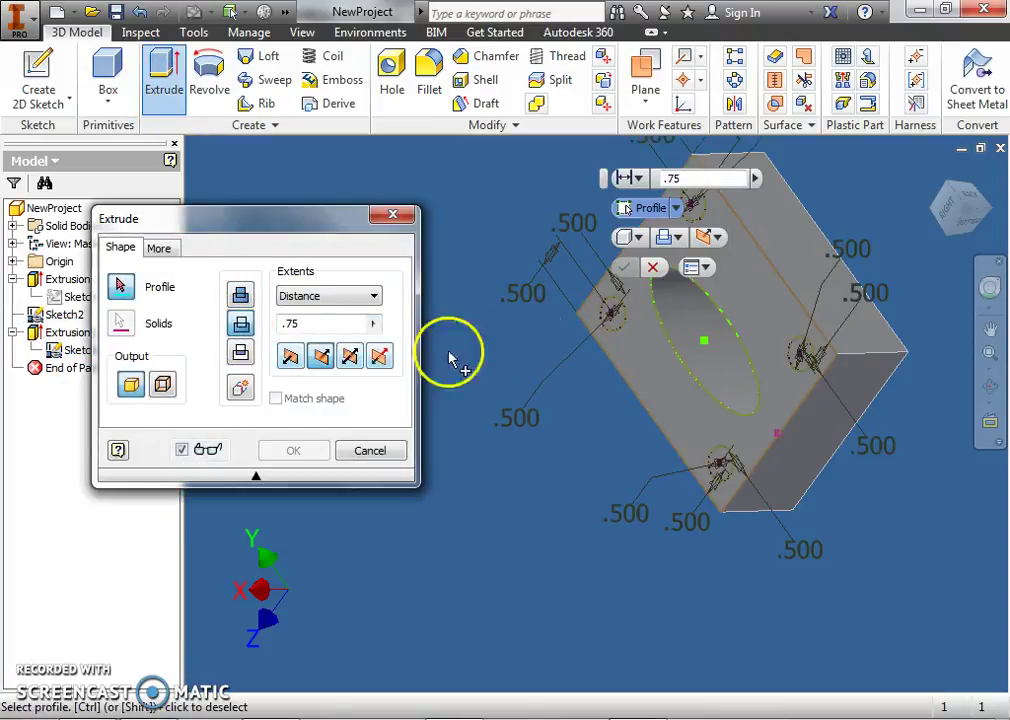
pyautogui.click(699, 217)
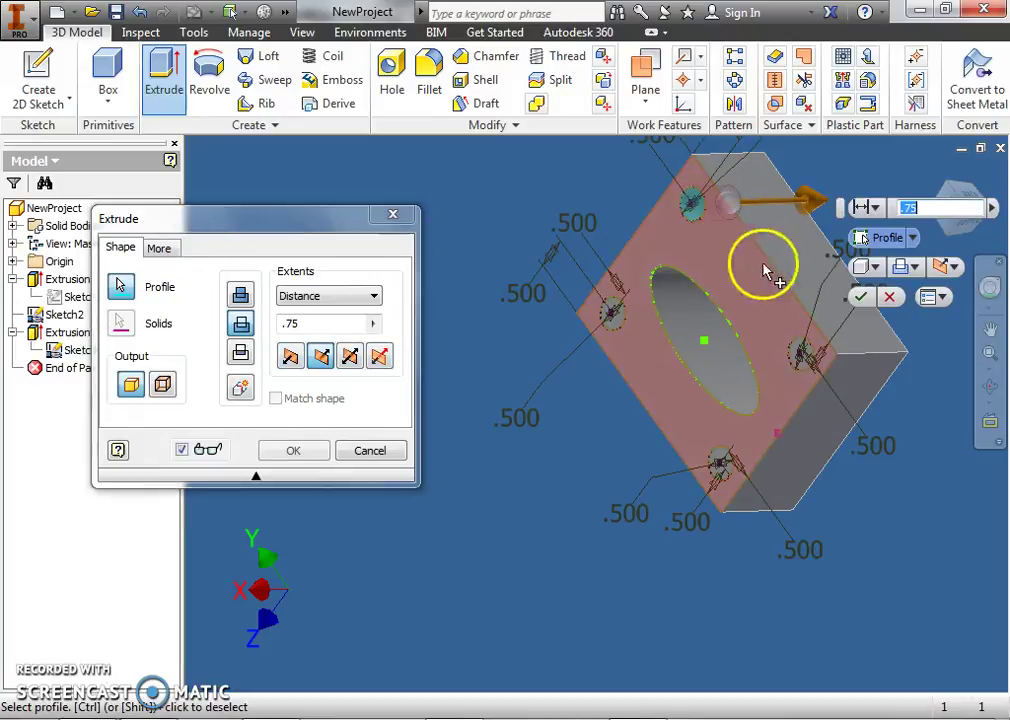
pyautogui.click(611, 312)
pyautogui.click(722, 467)
pyautogui.click(293, 456)
pyautogui.moveTo(945, 232)
pyautogui.mouseDown()
pyautogui.moveTo(985, 205)
pyautogui.moveTo(969, 170)
pyautogui.moveTo(840, 158)
pyautogui.moveTo(657, 248)
pyautogui.moveTo(816, 591)
pyautogui.moveTo(790, 600)
pyautogui.mouseUp()
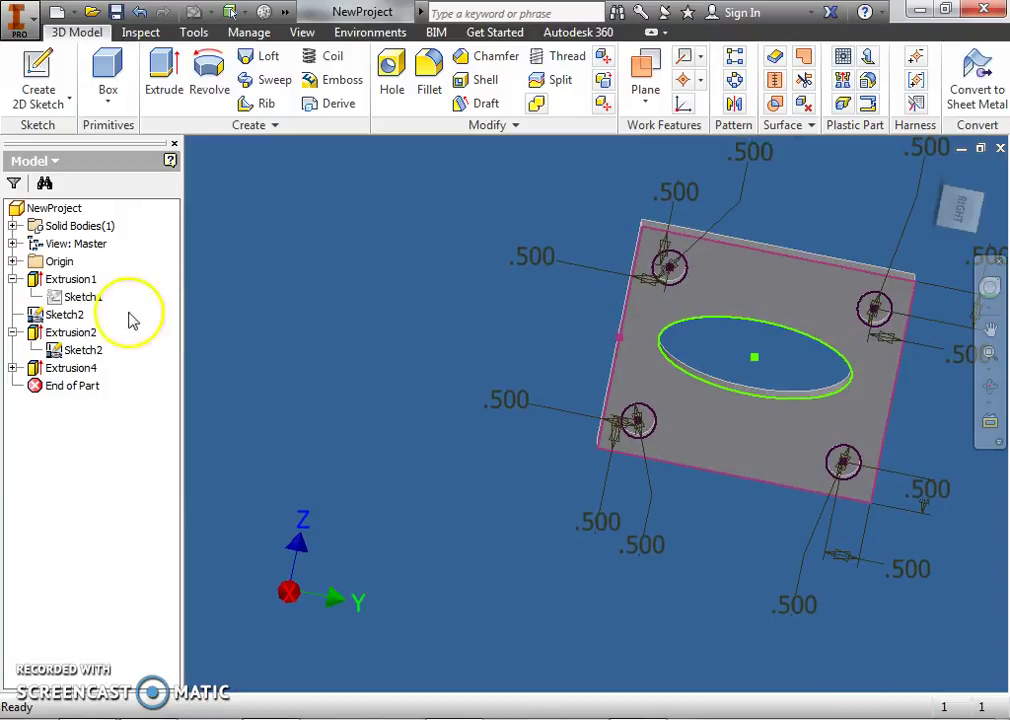
# Step: Turn off the visibility of Sketch2 under the elliptical cut and inspect the block from another side
pyautogui.rightClick(80, 348)
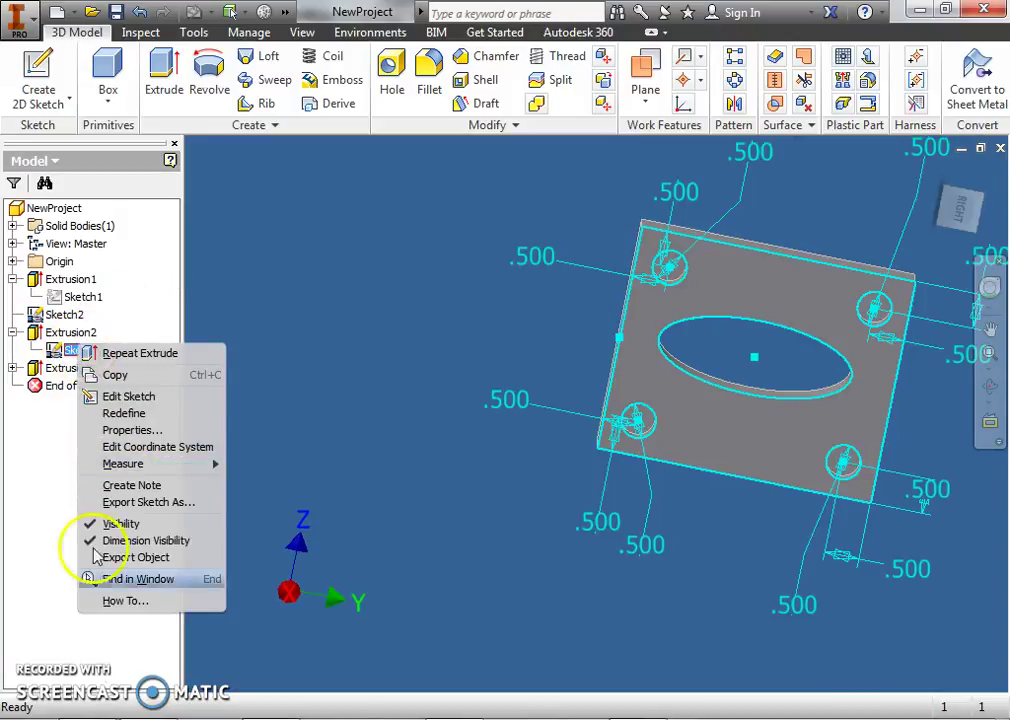
pyautogui.click(110, 523)
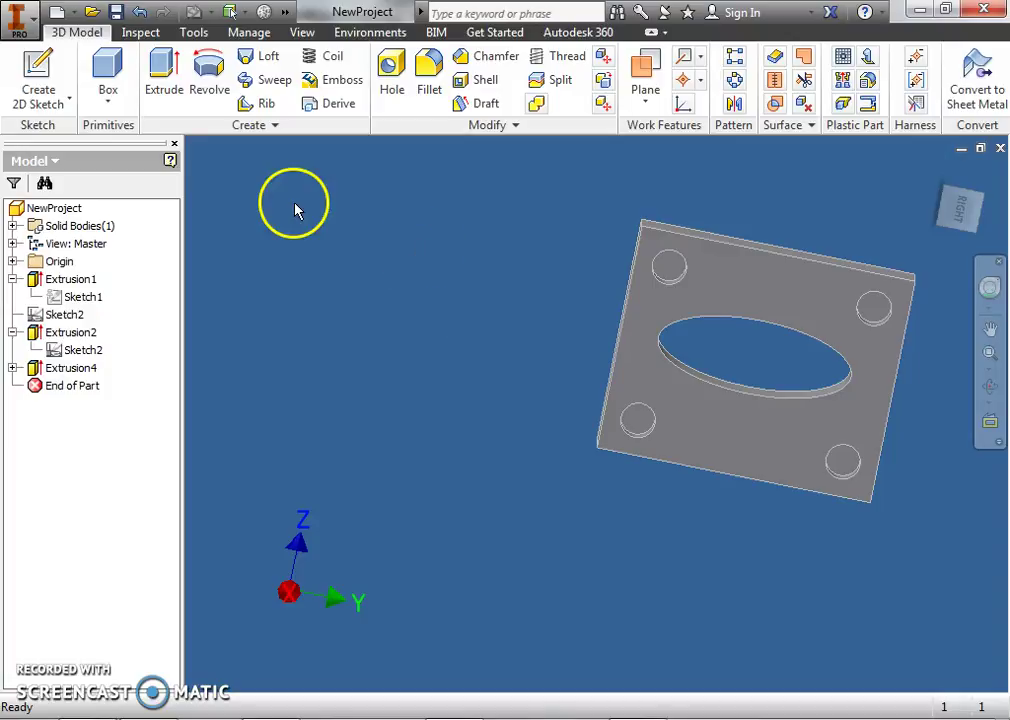
pyautogui.moveTo(999, 212)
pyautogui.moveTo(954, 215)
pyautogui.mouseDown()
pyautogui.moveTo(938, 187)
pyautogui.moveTo(766, 162)
pyautogui.moveTo(672, 196)
pyautogui.moveTo(535, 348)
pyautogui.moveTo(401, 384)
pyautogui.moveTo(426, 463)
pyautogui.moveTo(510, 578)
pyautogui.moveTo(511, 642)
pyautogui.moveTo(537, 679)
pyautogui.moveTo(597, 684)
pyautogui.moveTo(627, 600)
pyautogui.moveTo(525, 642)
pyautogui.moveTo(329, 667)
pyautogui.moveTo(1003, 613)
pyautogui.moveTo(878, 589)
pyautogui.moveTo(897, 636)
pyautogui.moveTo(834, 614)
pyautogui.moveTo(778, 569)
pyautogui.moveTo(708, 150)
pyautogui.moveTo(255, 642)
pyautogui.moveTo(924, 196)
pyautogui.mouseUp()
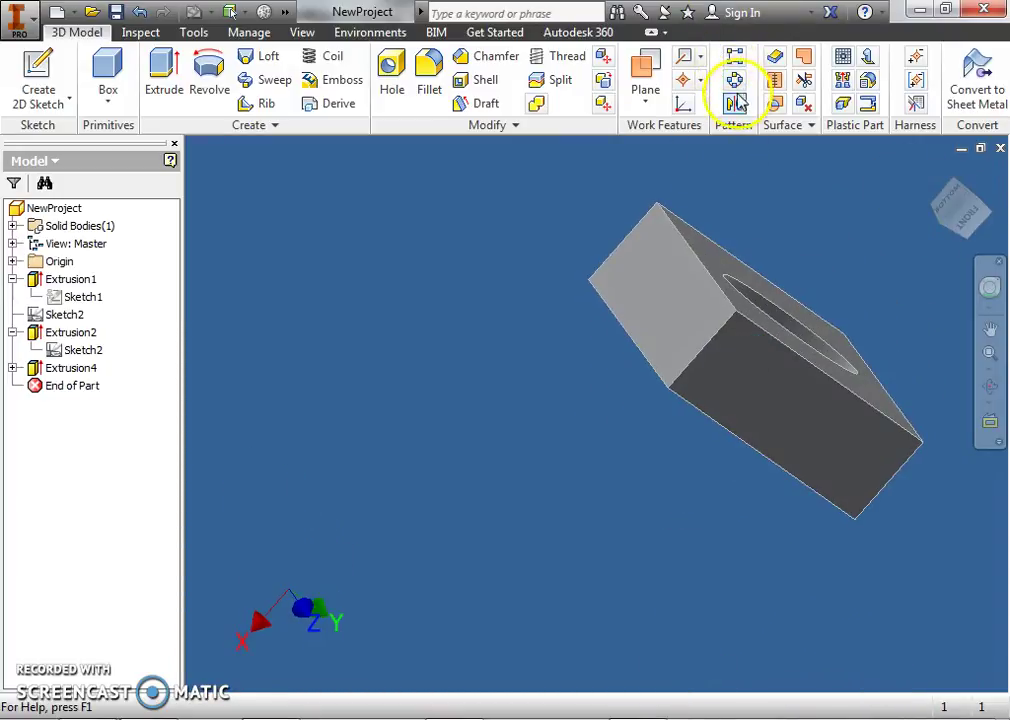